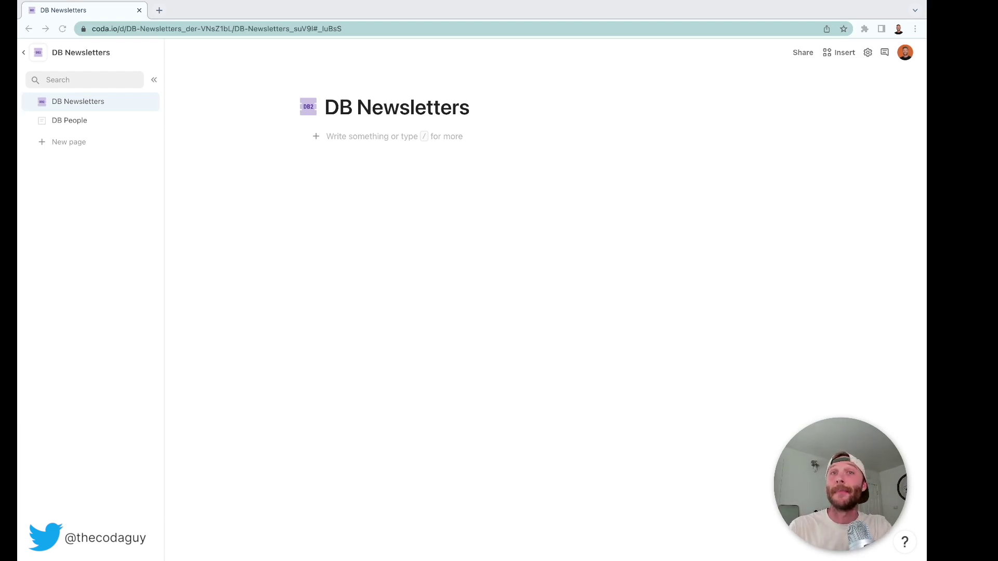
Insert a table with /t and name it DB Newsletters.
left_click(350, 136)
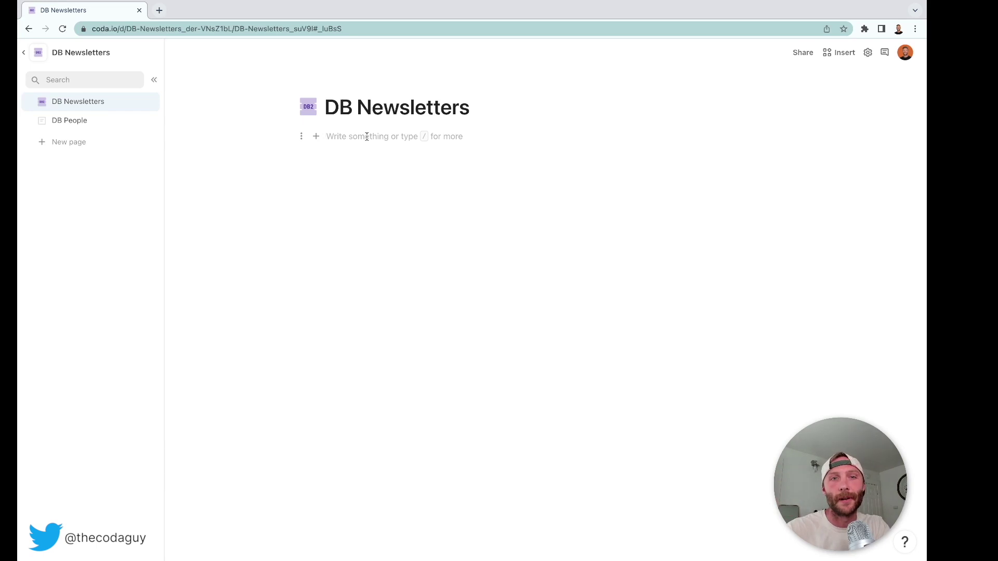
type("/ta")
key("Return")
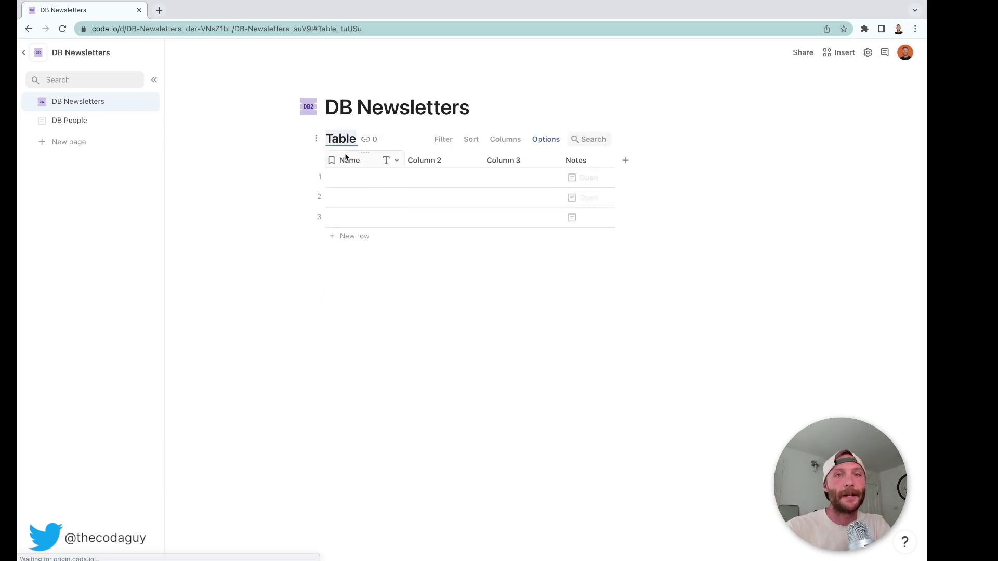
type("DB Newslet")
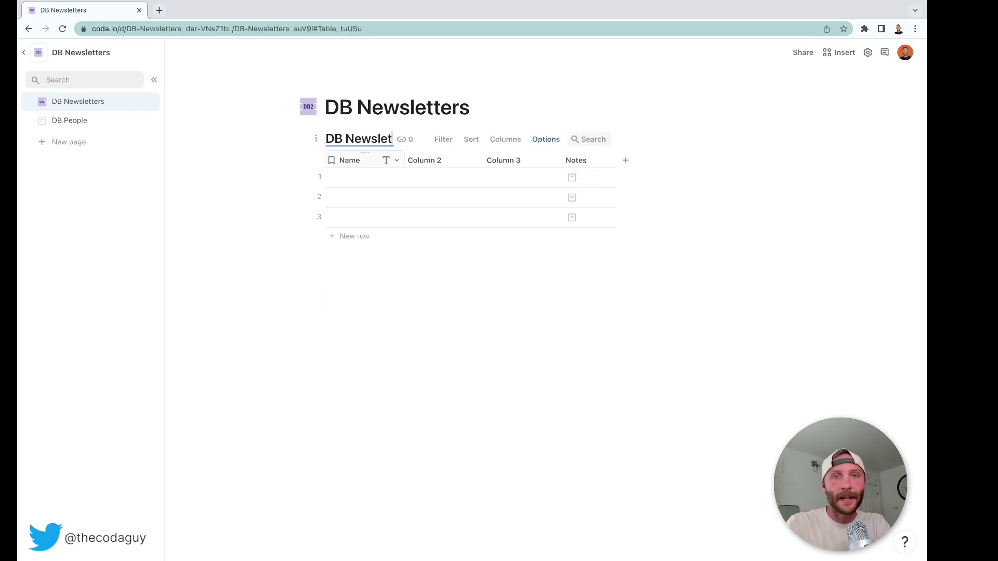
type("ters")
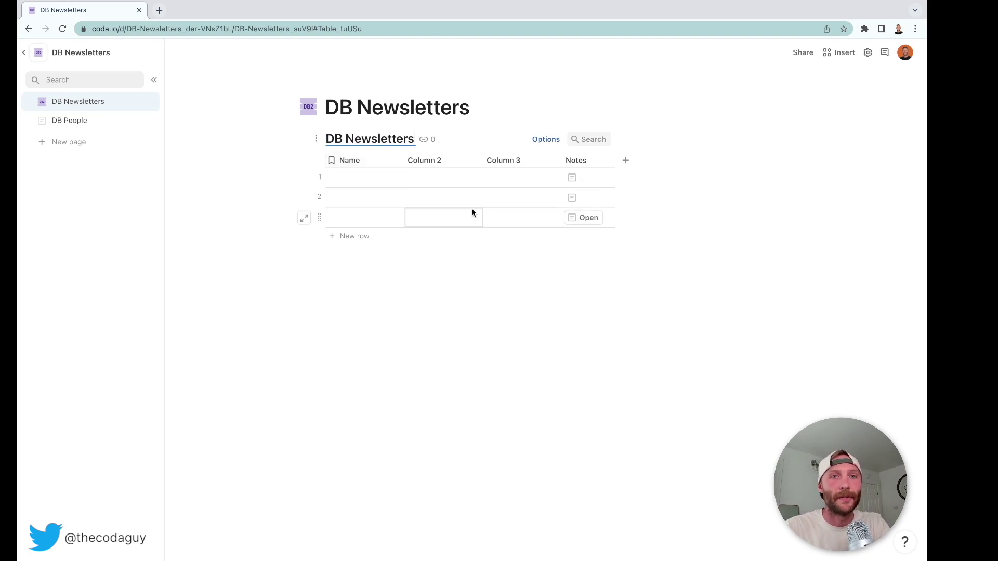
left_click(360, 198)
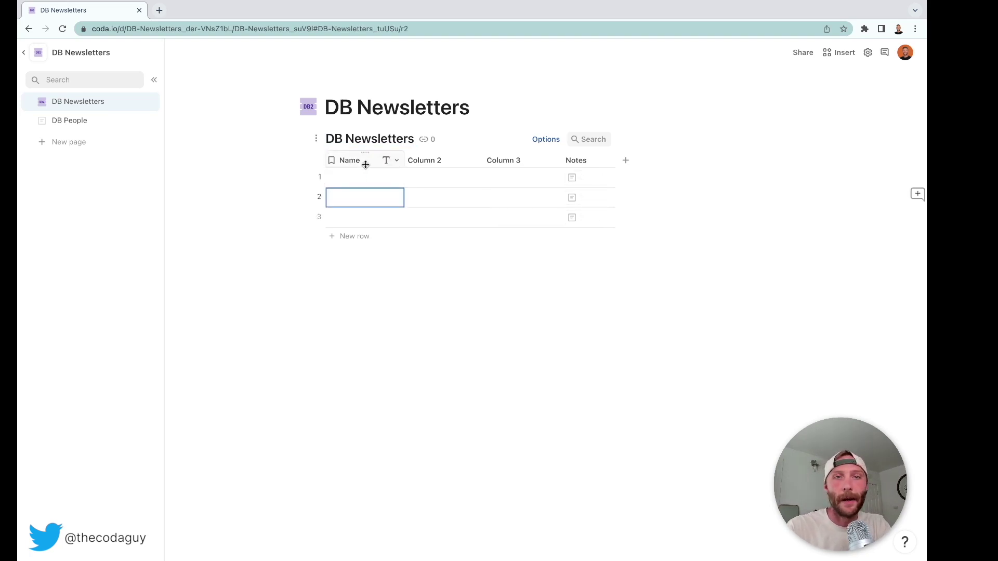
Rename the Name column to Round and make it a Number column.
double_click(362, 164)
type("Round")
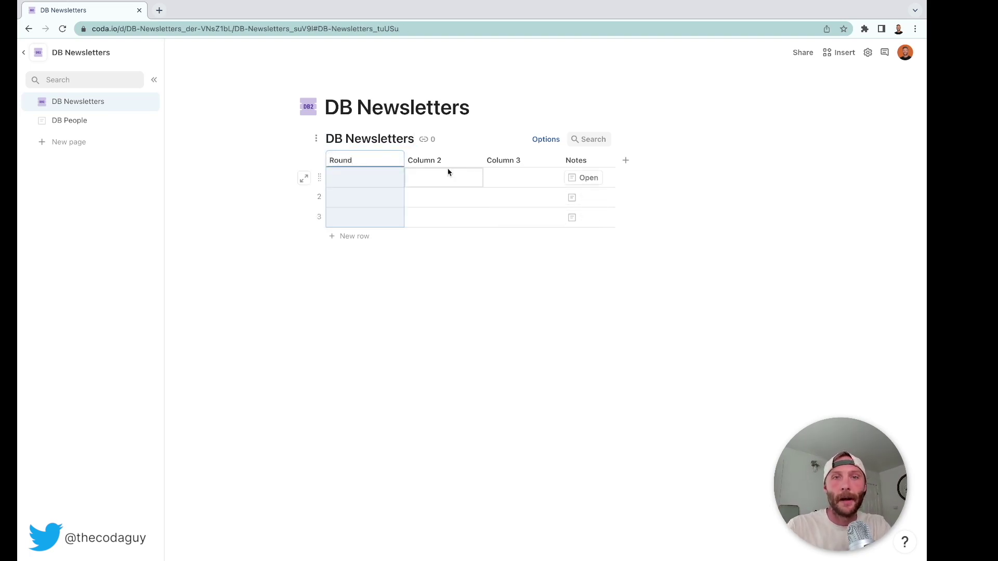
left_click(377, 186)
left_click(395, 161)
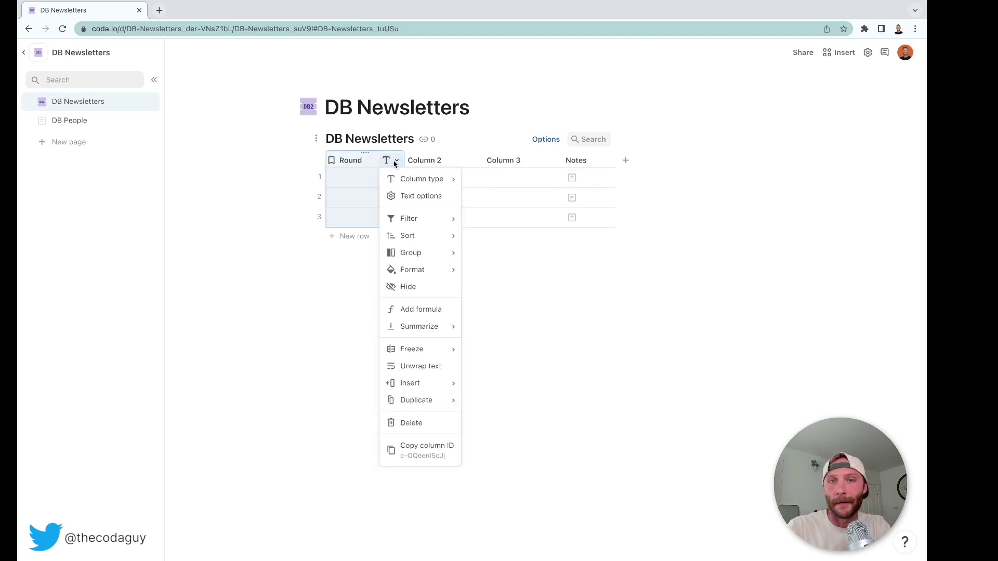
mouse_move(434, 178)
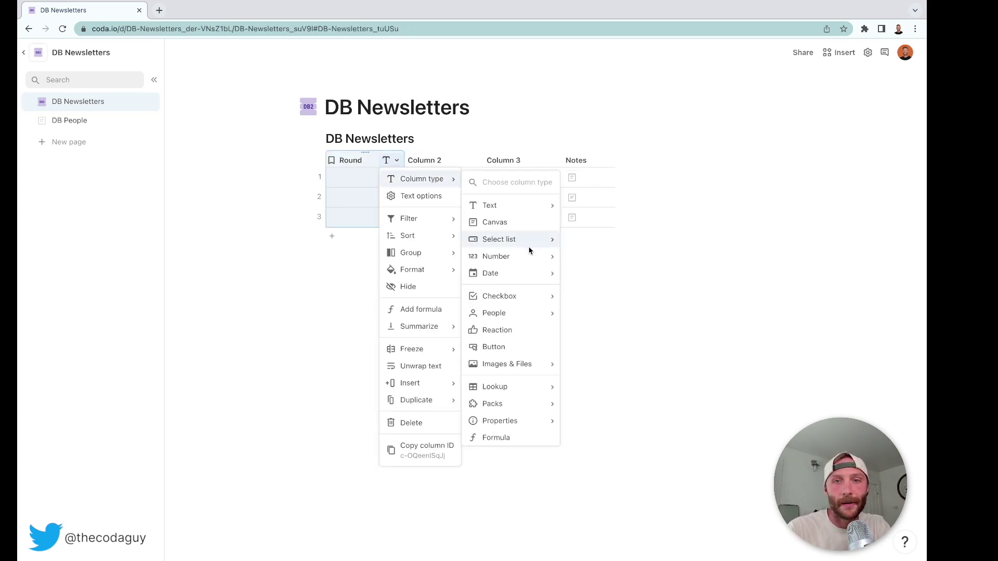
mouse_move(560, 256)
left_click(592, 256)
Rename Column 2 to Subject and delete Column 3.
left_click(442, 165)
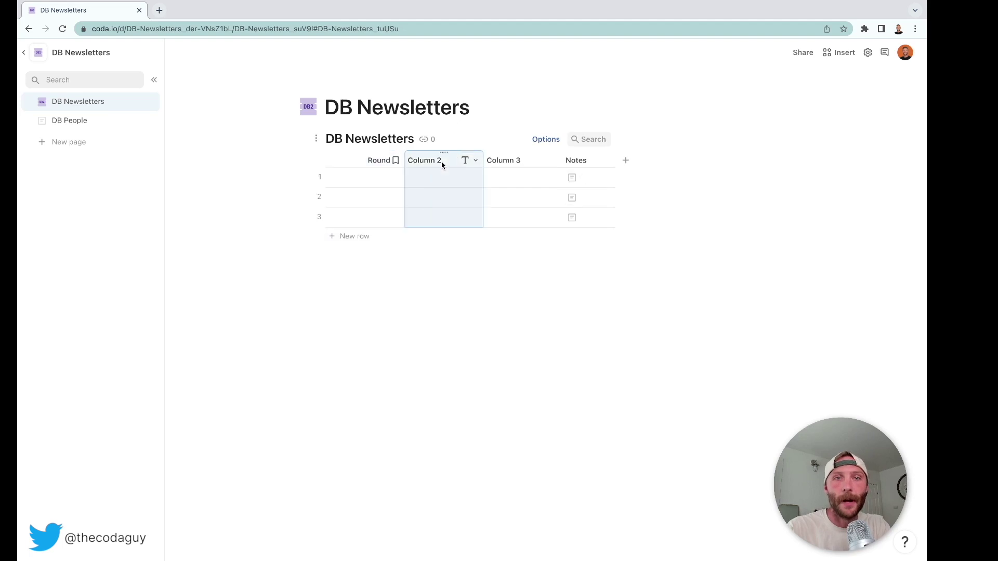
type("Subject")
left_click(469, 200)
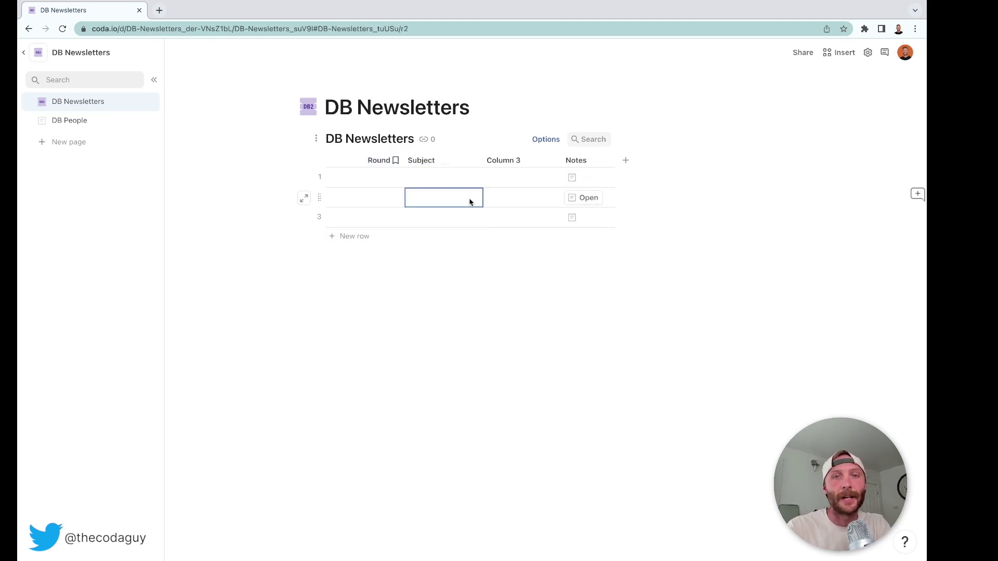
left_click(527, 164)
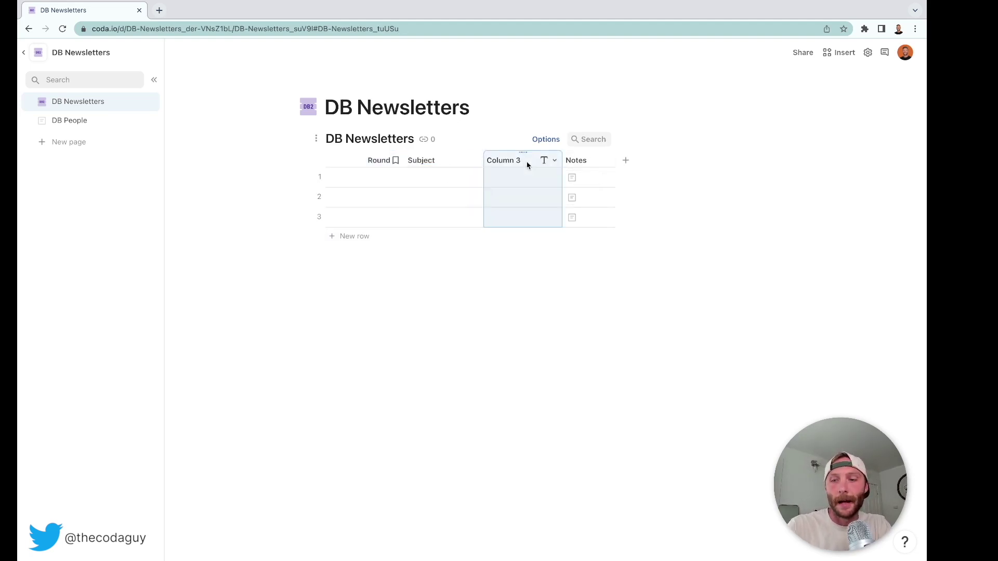
key("Delete")
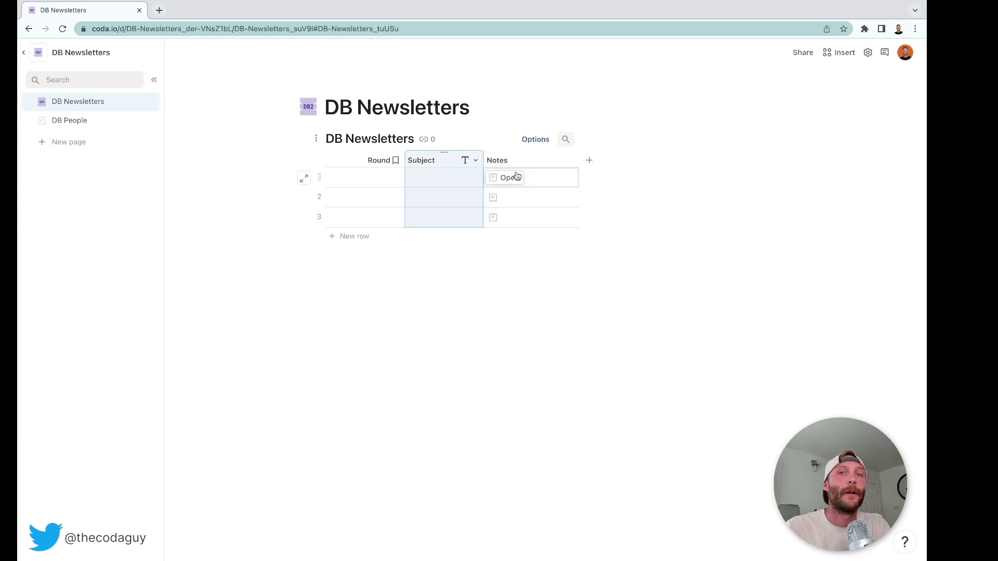
Rename the Notes column to Newsletter.
left_click(505, 162)
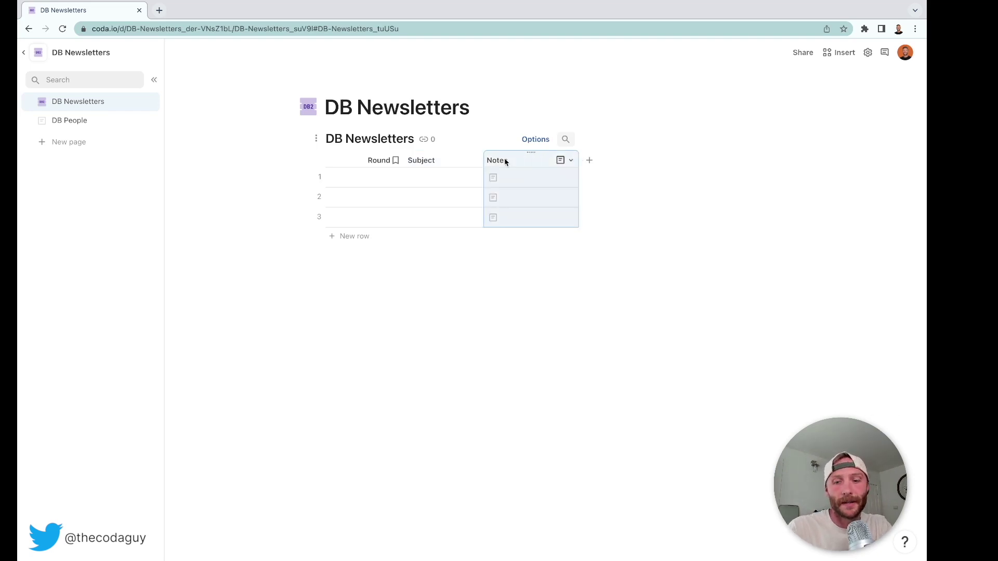
left_click(505, 162)
type("Newslett")
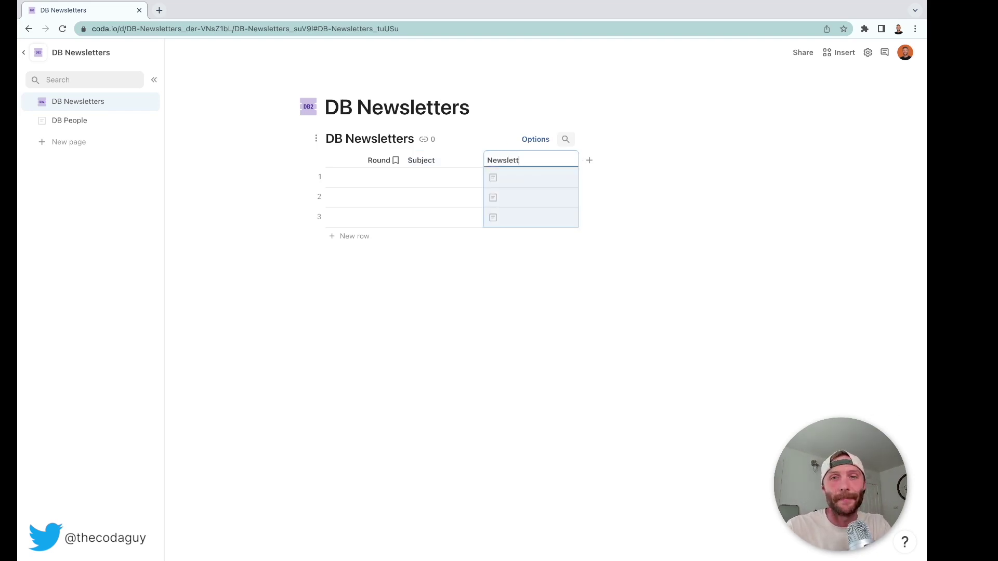
type("er")
left_click(549, 203)
left_click(483, 112)
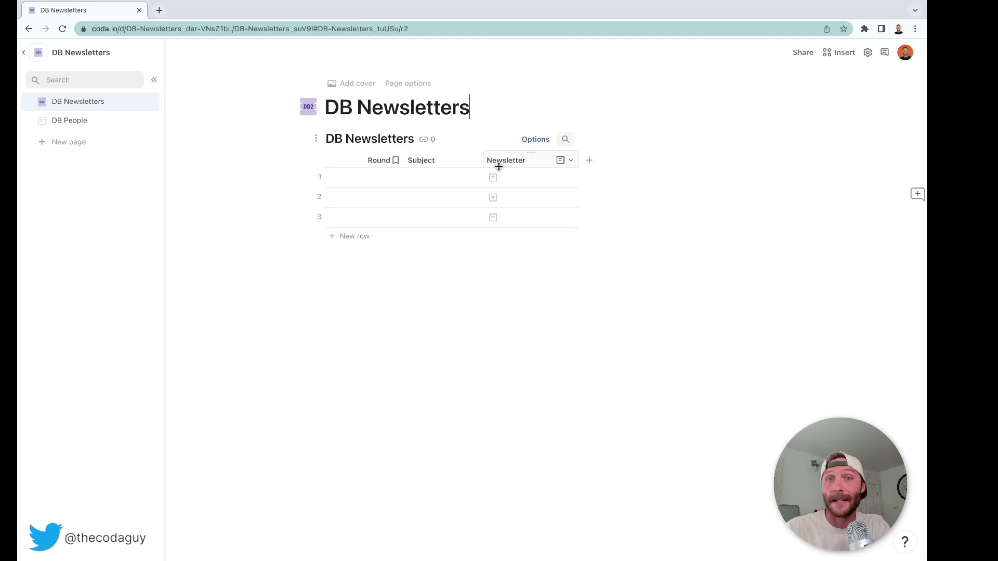
left_click(557, 203)
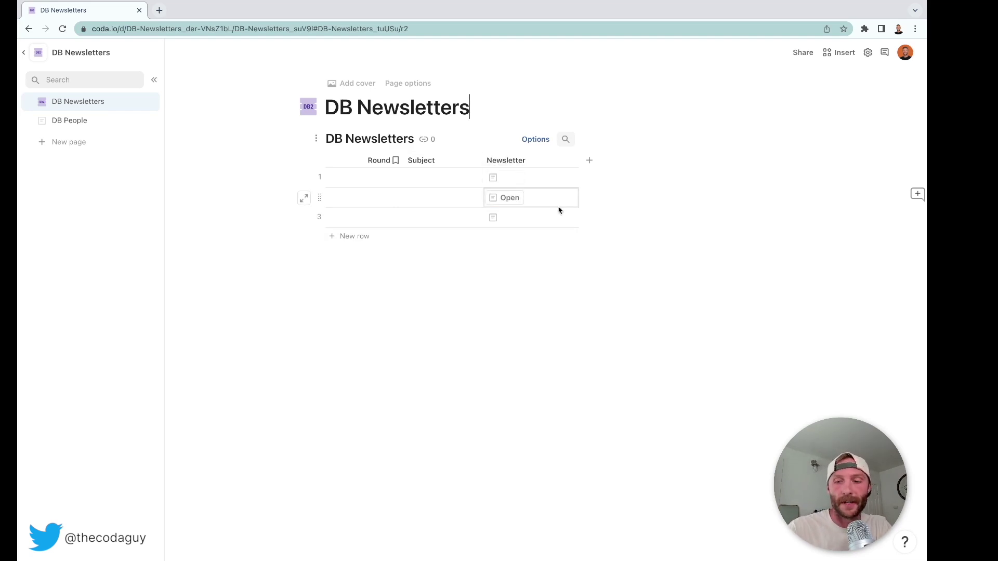
Insert a button above the table and start its action with Sequence(1,47).
key("Up")
key("Up")
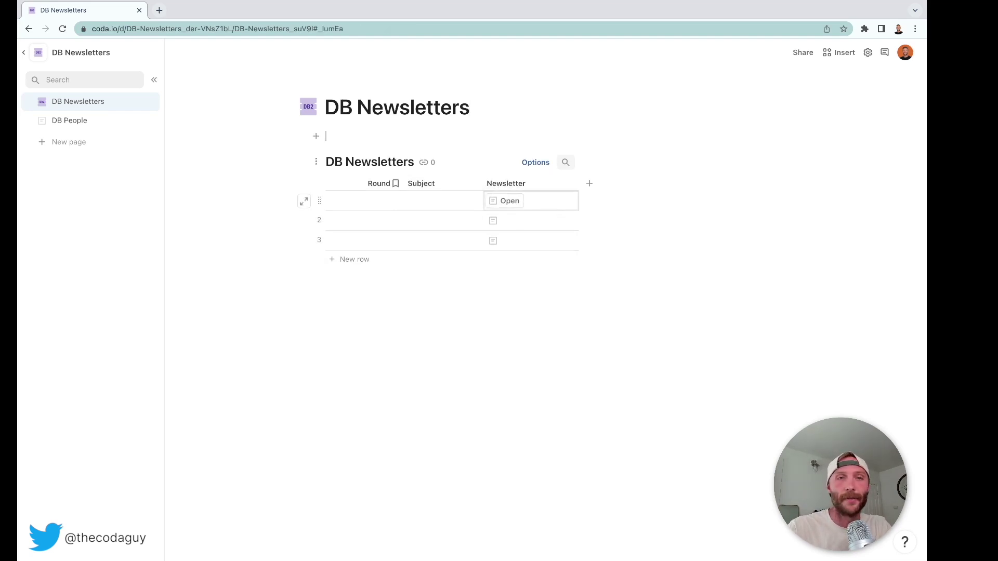
type("/button")
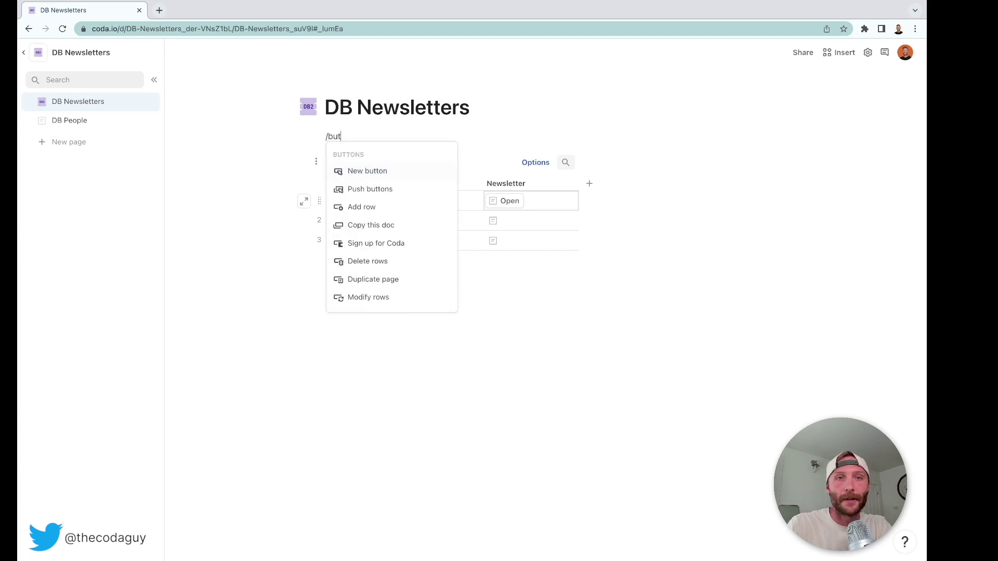
key("Return")
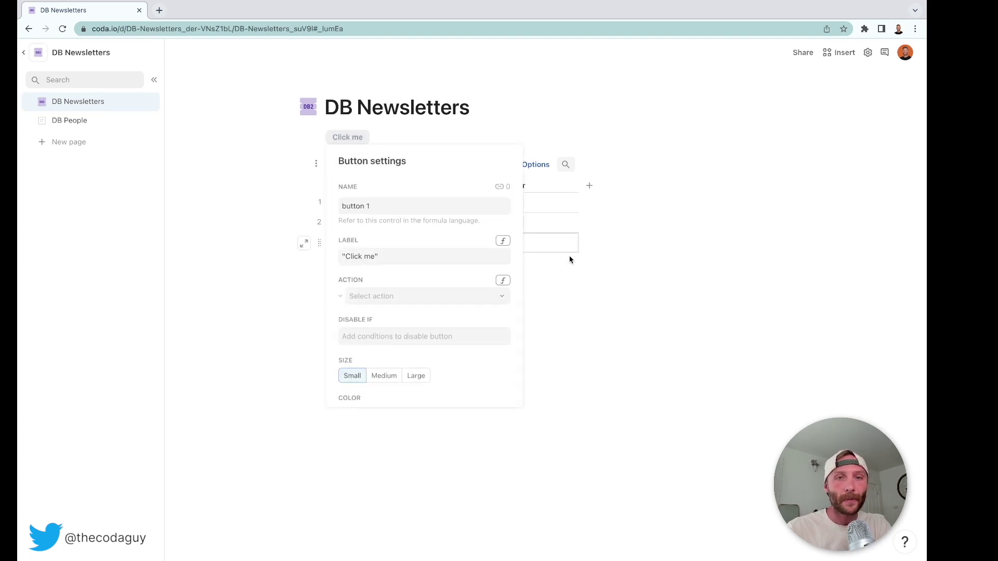
left_click(503, 281)
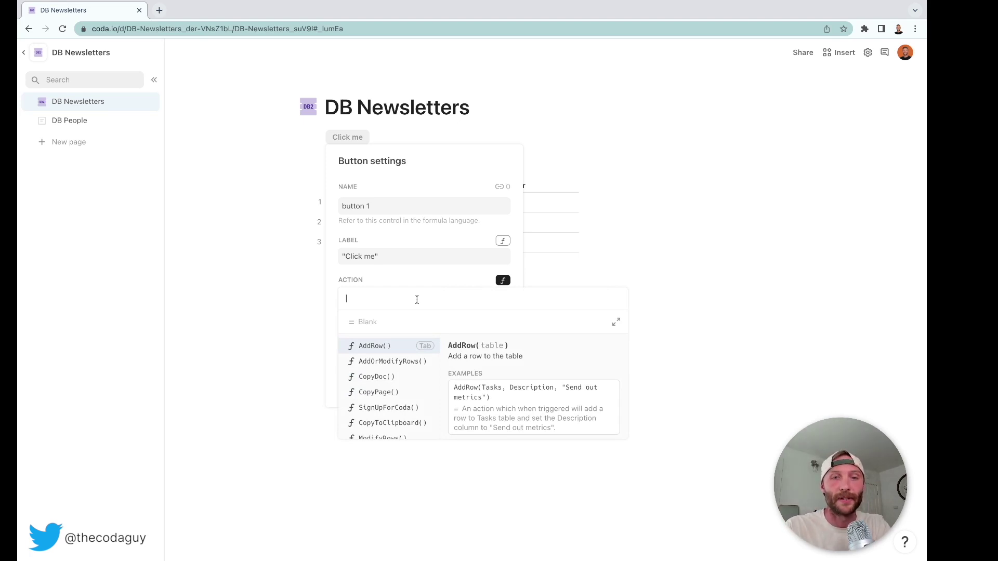
type("sequence")
key("Tab")
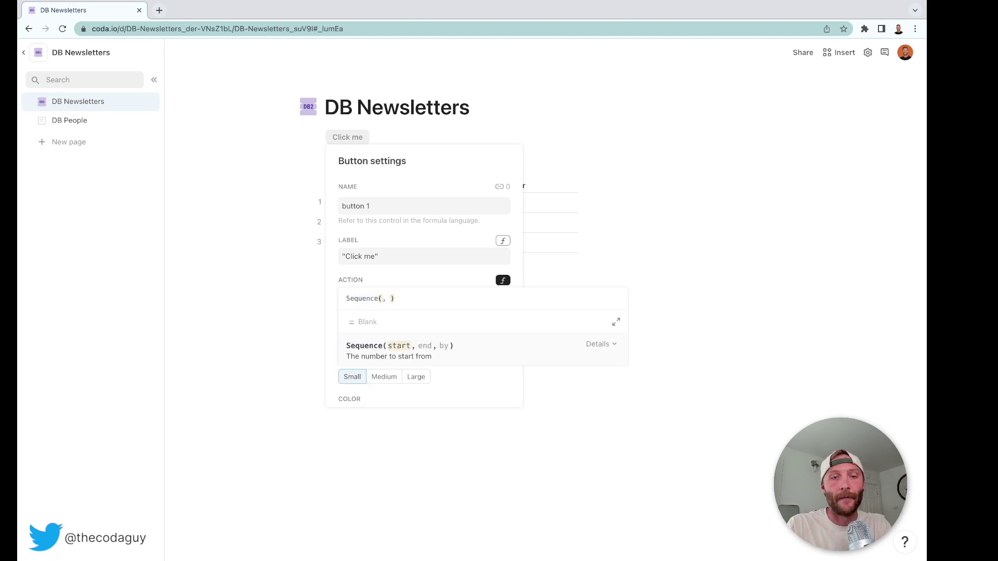
type("1,47")
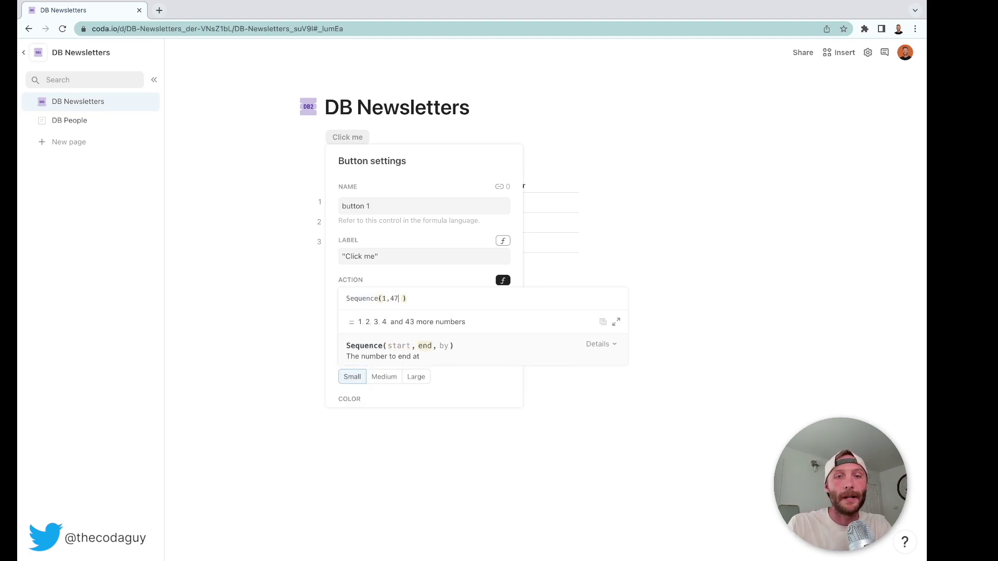
Complete the action with .FormulaMap(AddRow(DB Newsletters)) and run the button to add 47 rows.
key("Right")
type(".fo")
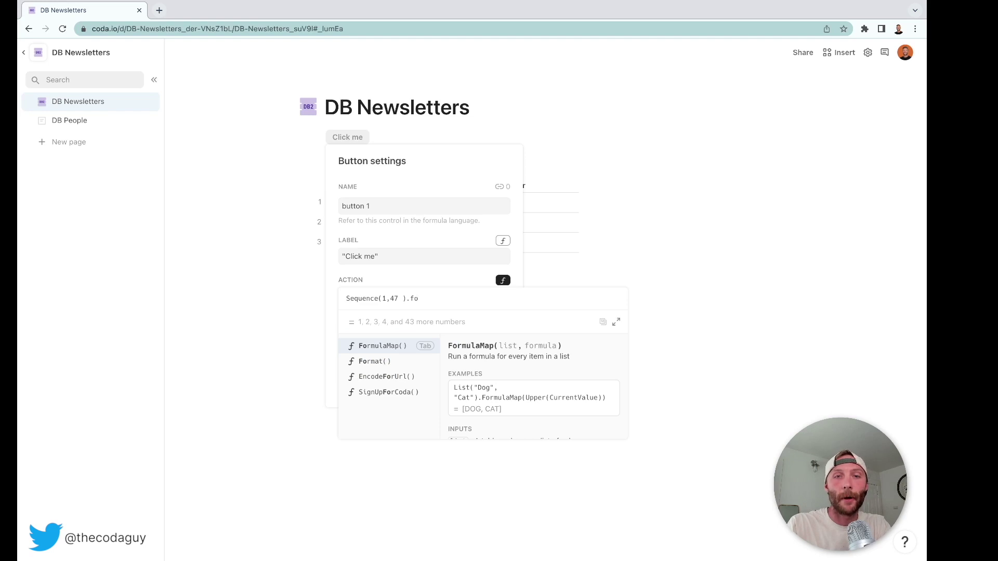
key("Tab")
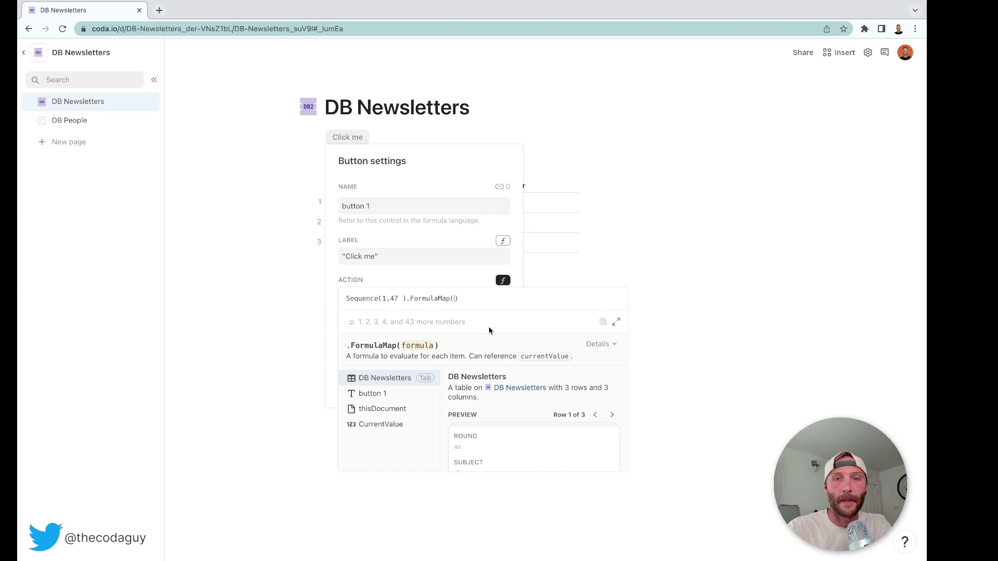
type("add")
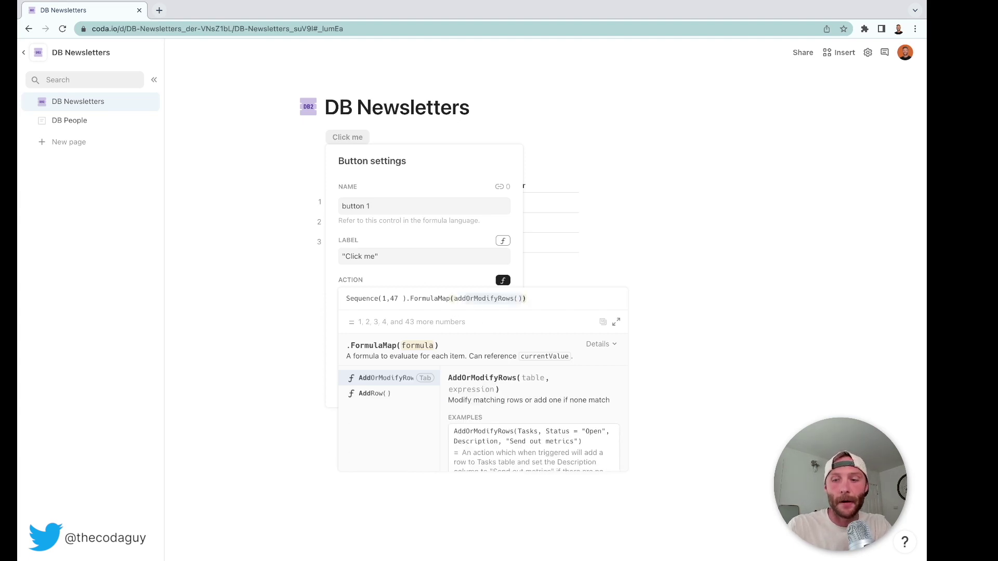
key("Down")
key("Tab")
key("Tab")
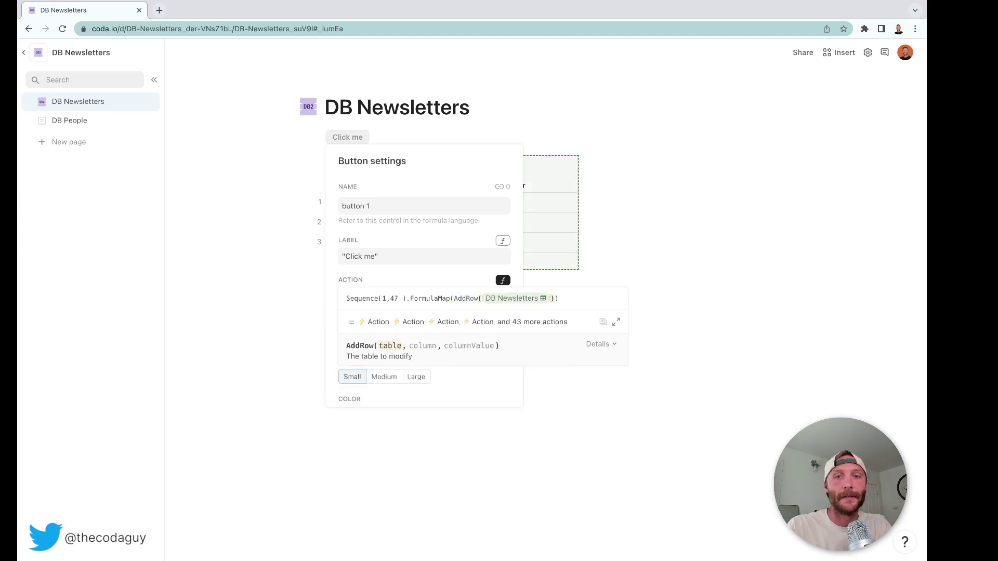
key("Return")
left_click(685, 361)
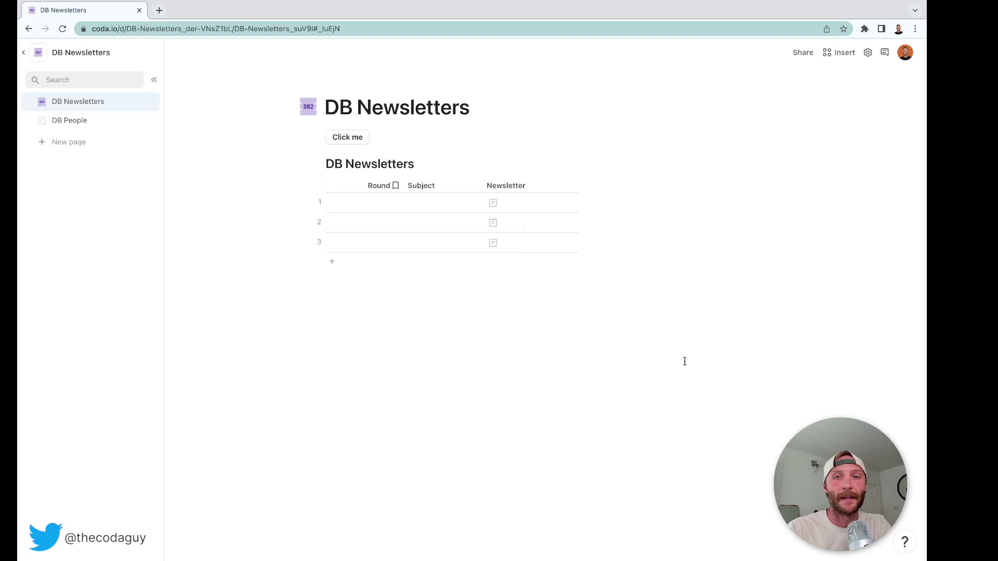
left_click(360, 138)
Delete the Click me button and the empty line above the table.
scroll(411, 332, "down", 15)
scroll(410, 340, "up", 15)
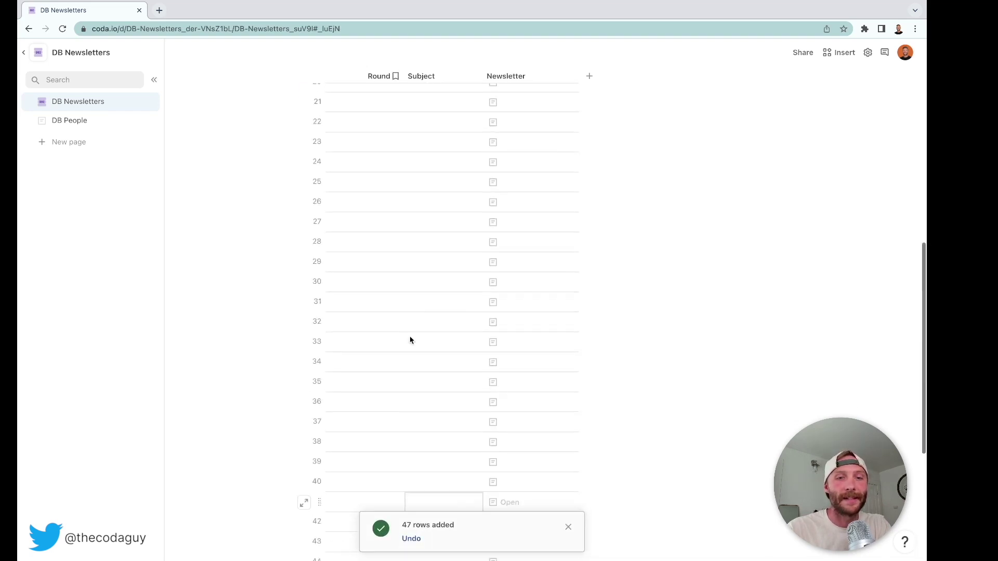
key("BackSpace")
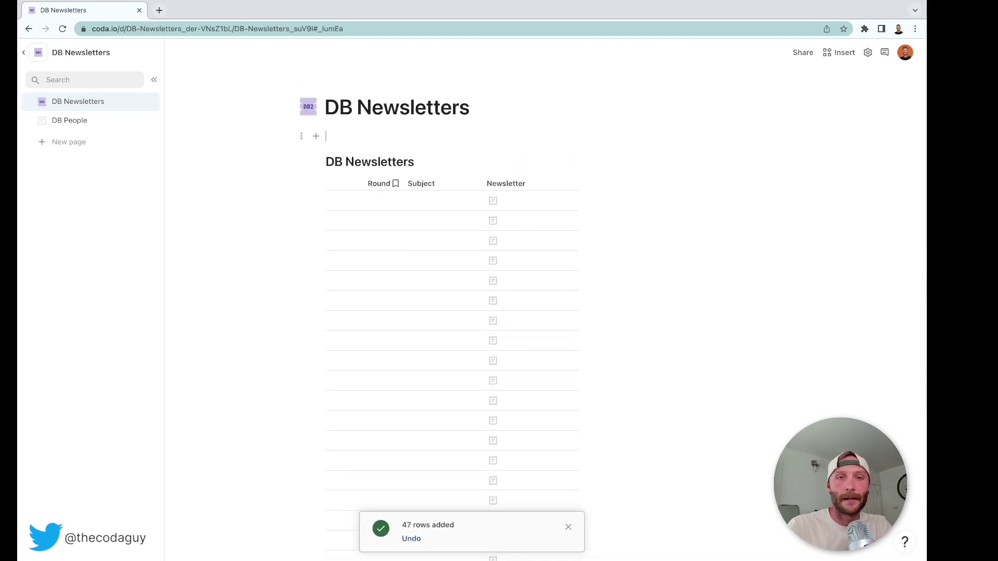
key("BackSpace")
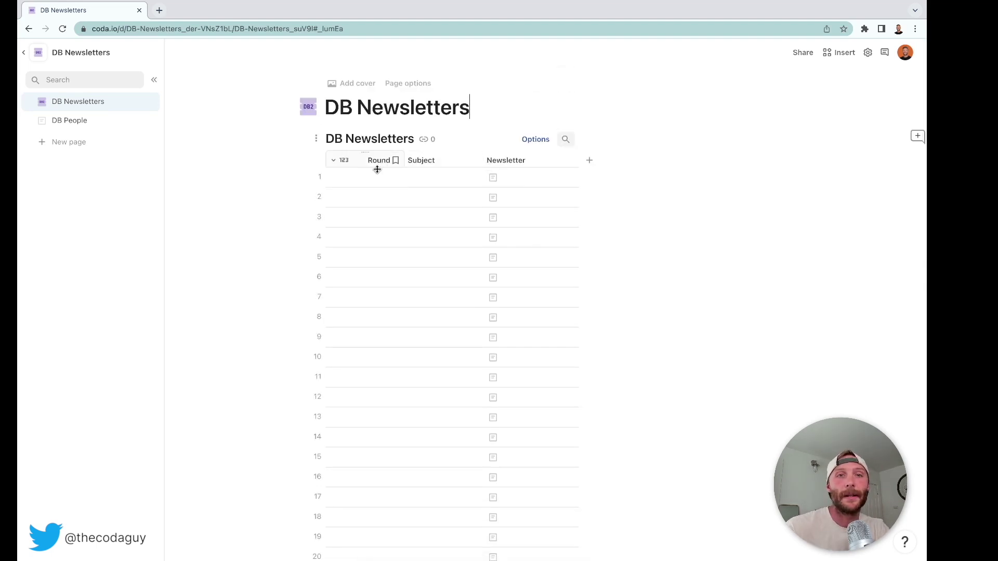
Enter 1 and 2 as the Round values of the first two rows.
left_click(373, 172)
type("1")
key("Return")
type("2")
key("Tab")
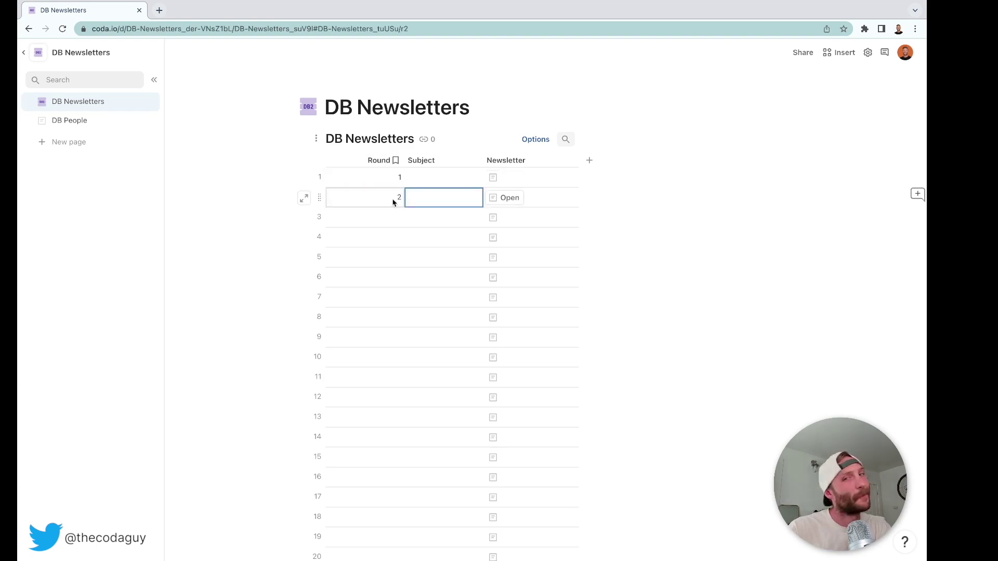
Give the whole Round column the formula RowId(thisRow).
left_click(383, 178)
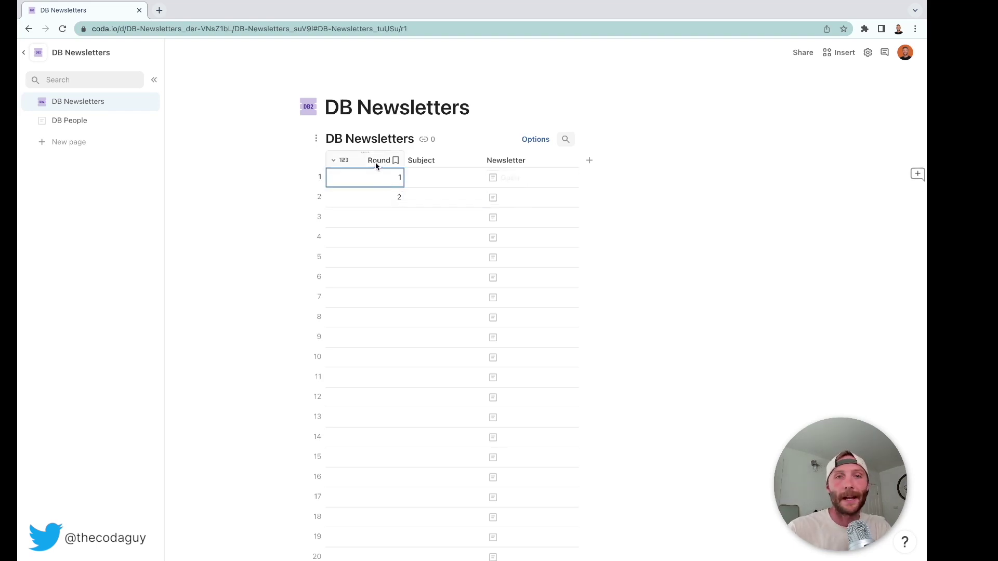
left_click(374, 160)
key("equal")
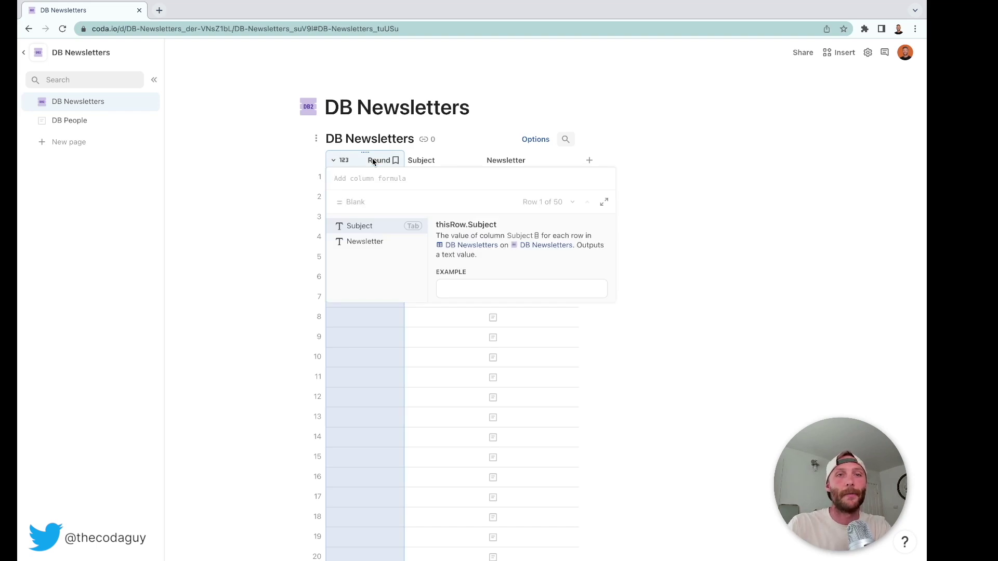
type("rowi")
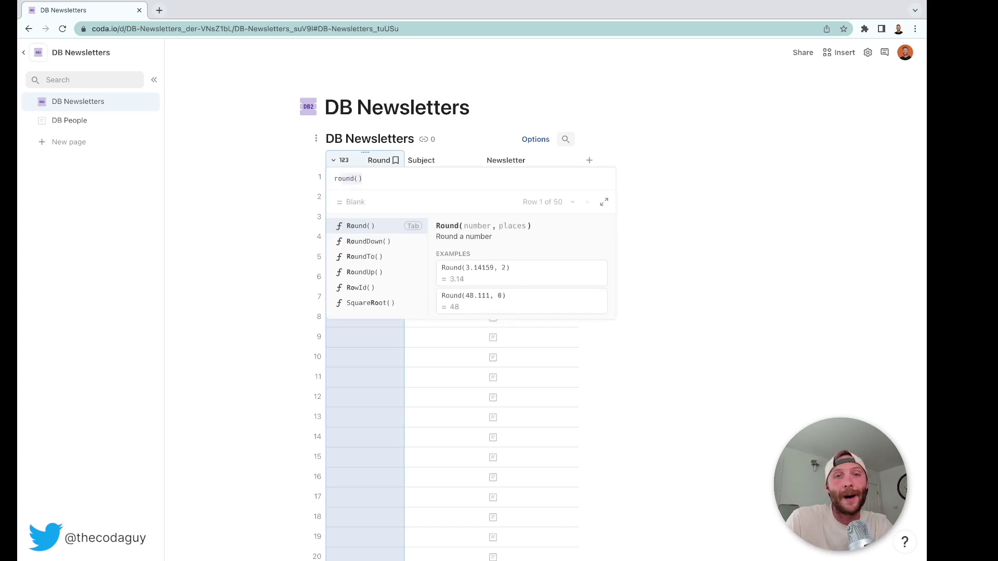
key("Tab")
key("Return")
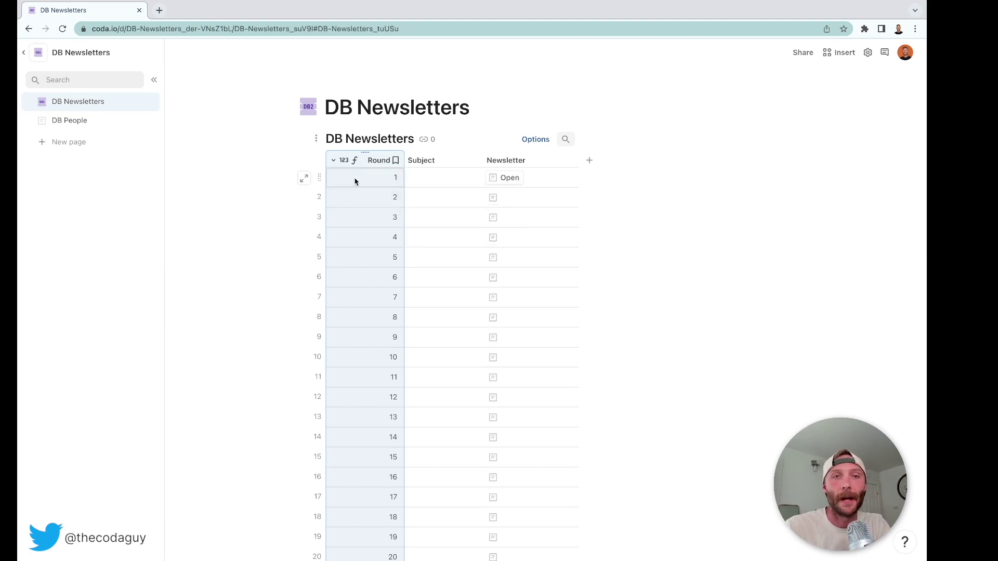
Add a new row at the end of the DB Newsletters table.
scroll(373, 267, "down", 8)
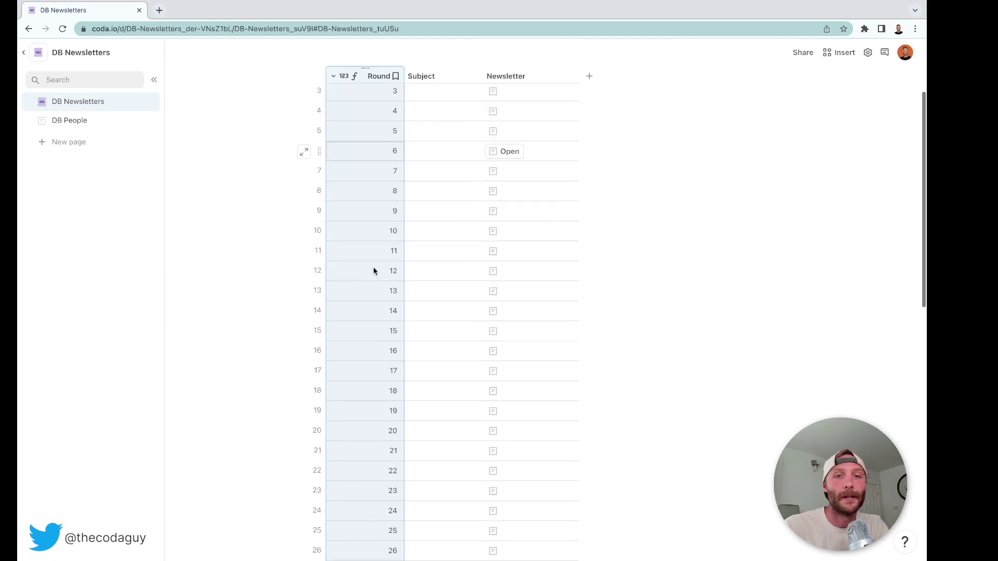
left_click(316, 263)
scroll(314, 259, "down", 1)
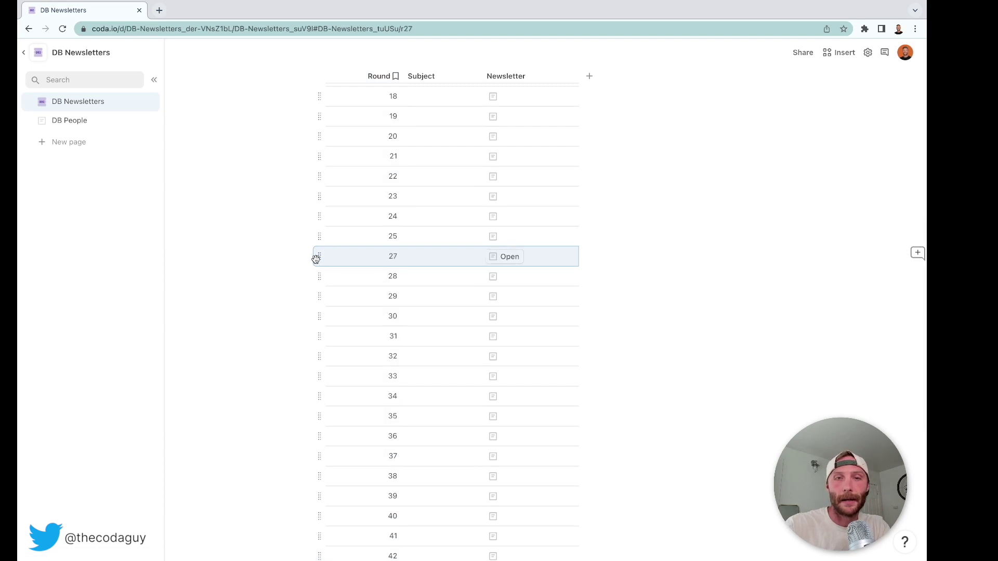
scroll(406, 270, "down", 5)
left_click(337, 429)
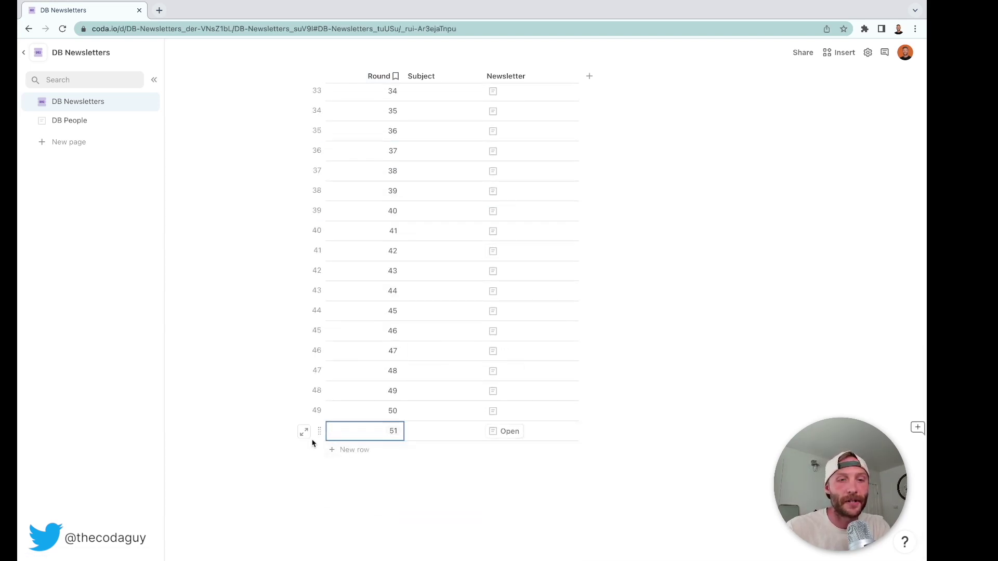
scroll(345, 417, "up", 3)
scroll(345, 416, "up", 5)
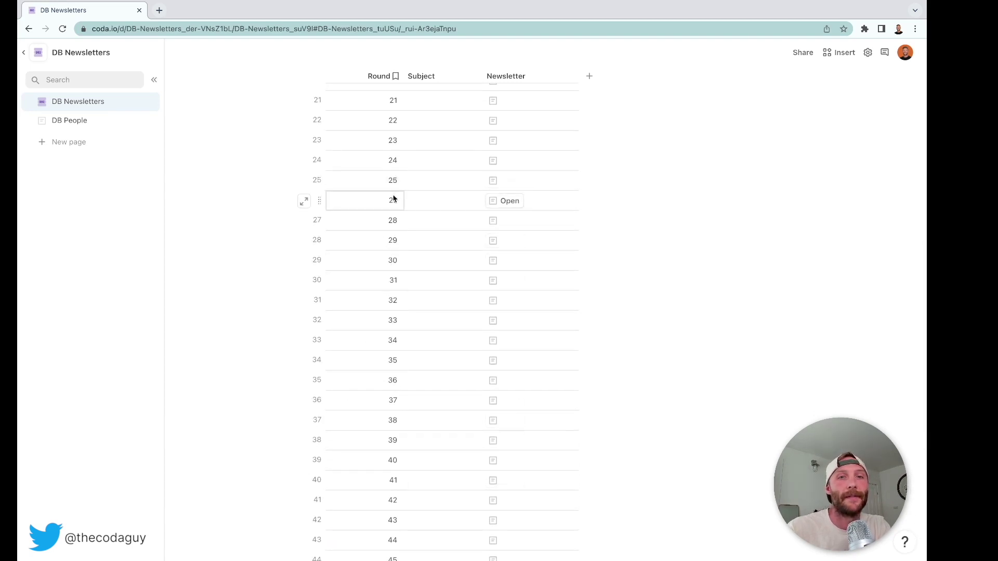
scroll(394, 203, "up", 15)
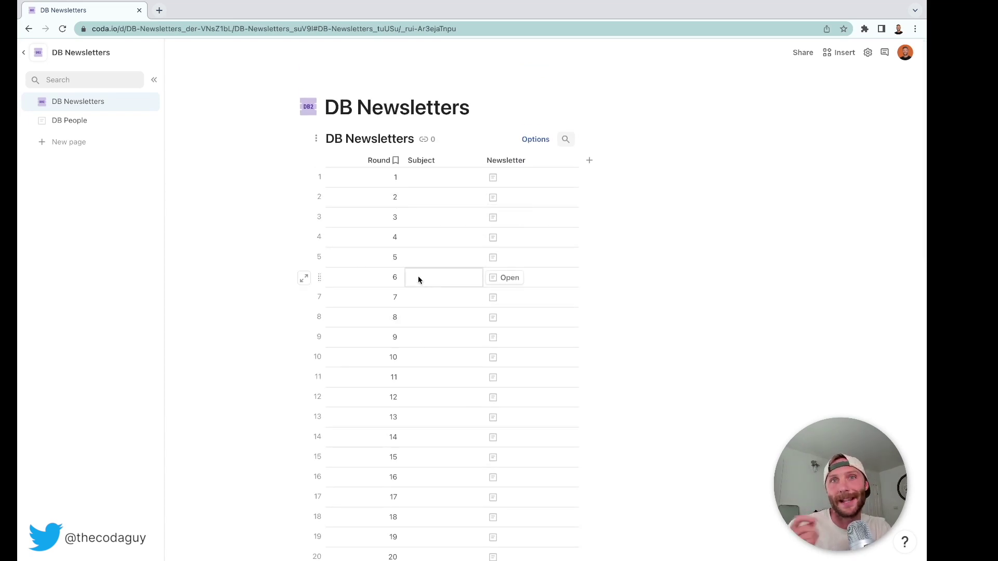
Replace the Round column formula with thisTable.Find(thisRow).
left_click(376, 161)
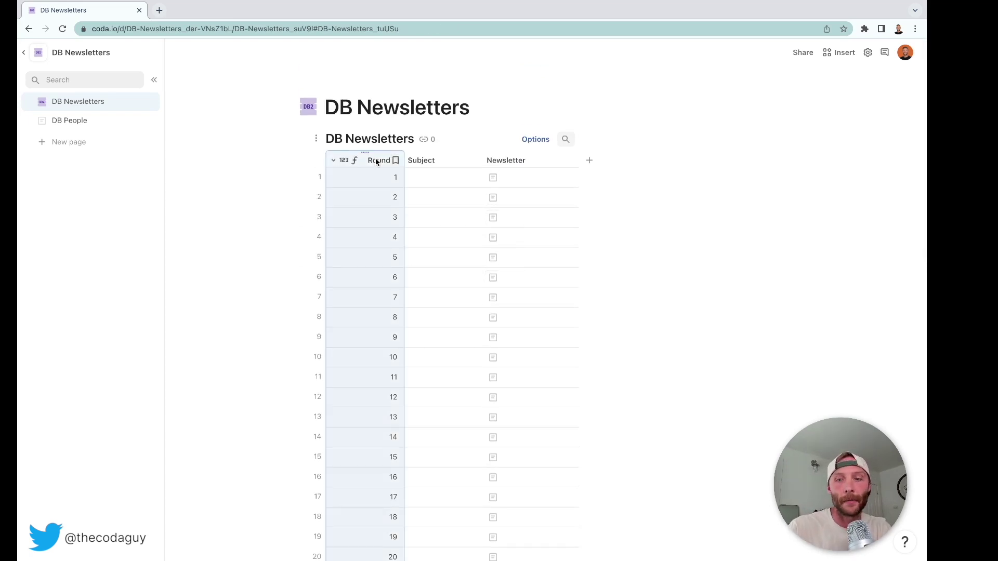
key("ctrl+a")
type("this")
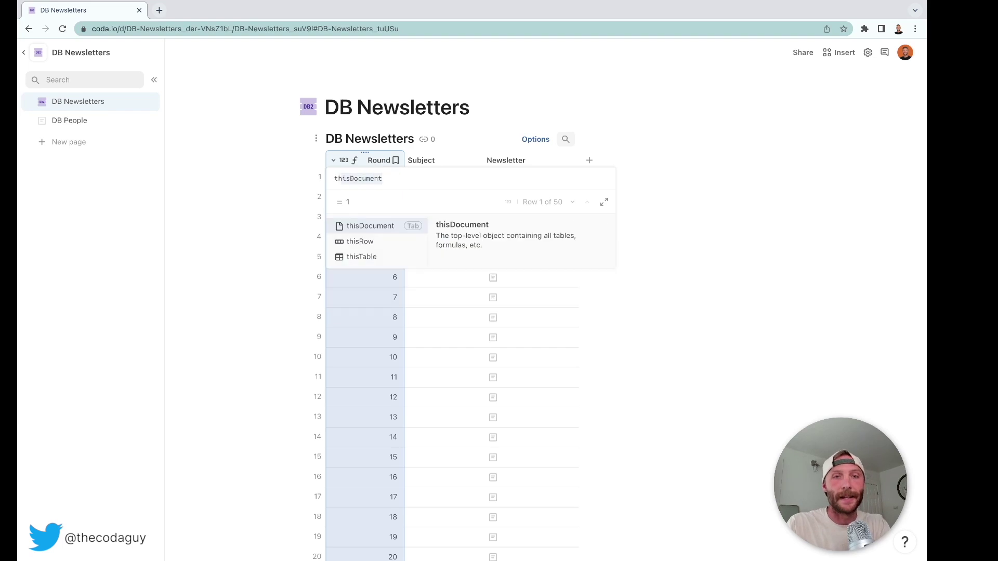
key("Down")
key("Down")
key("Tab")
type(".find")
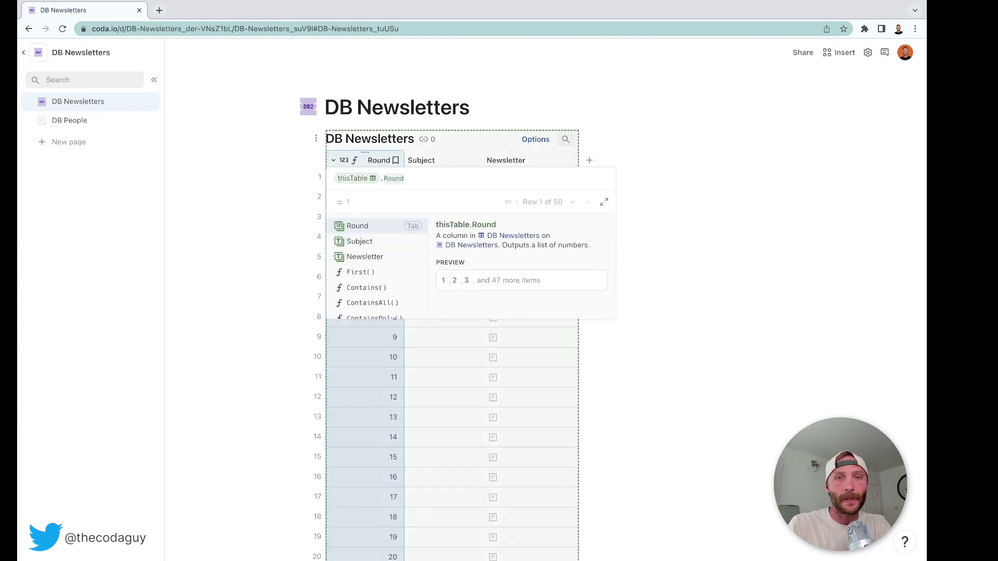
type("(this")
key("Down")
key("Tab")
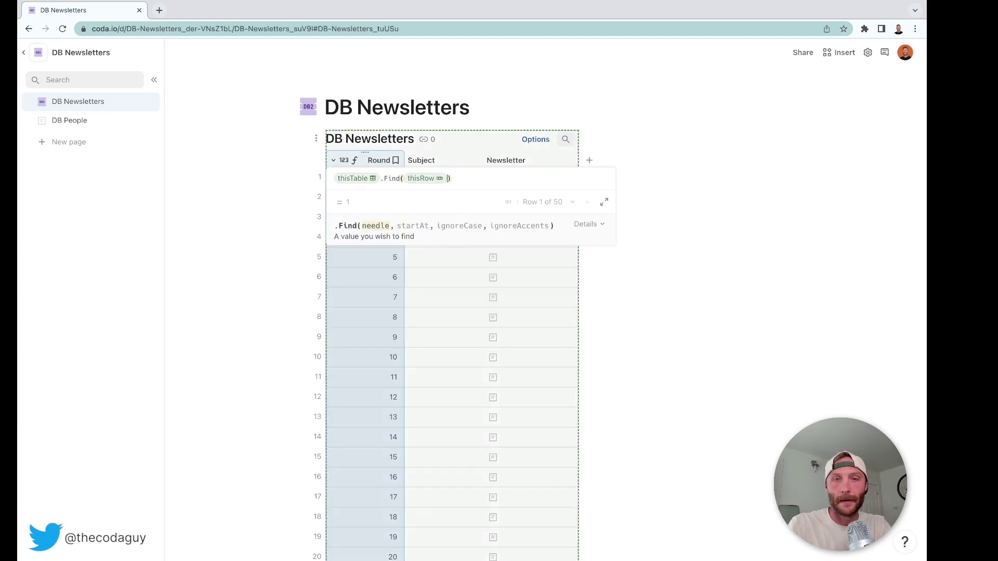
key("Return")
scroll(388, 177, "down", 20)
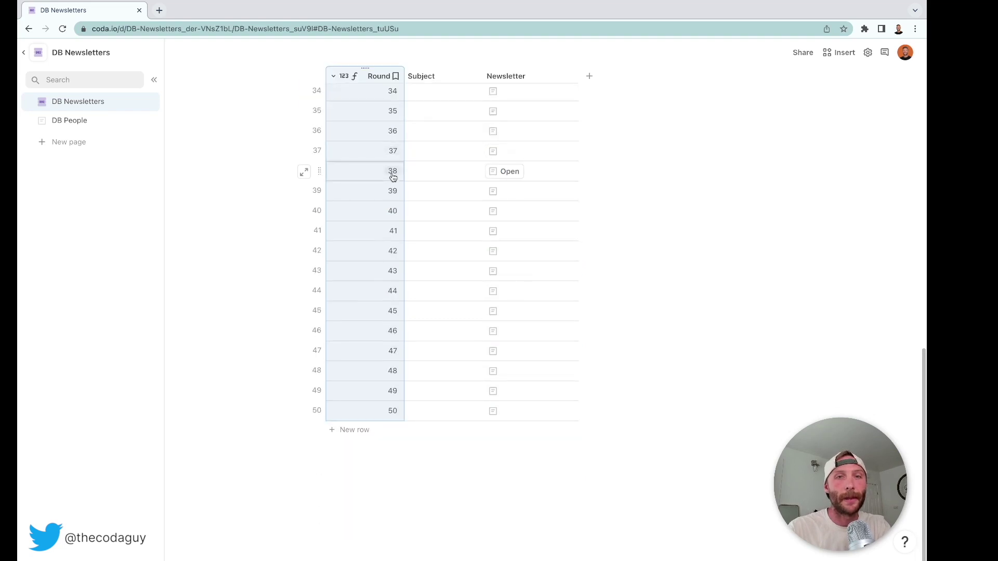
scroll(393, 179, "up", 20)
scroll(393, 178, "up", 1)
left_click(431, 215)
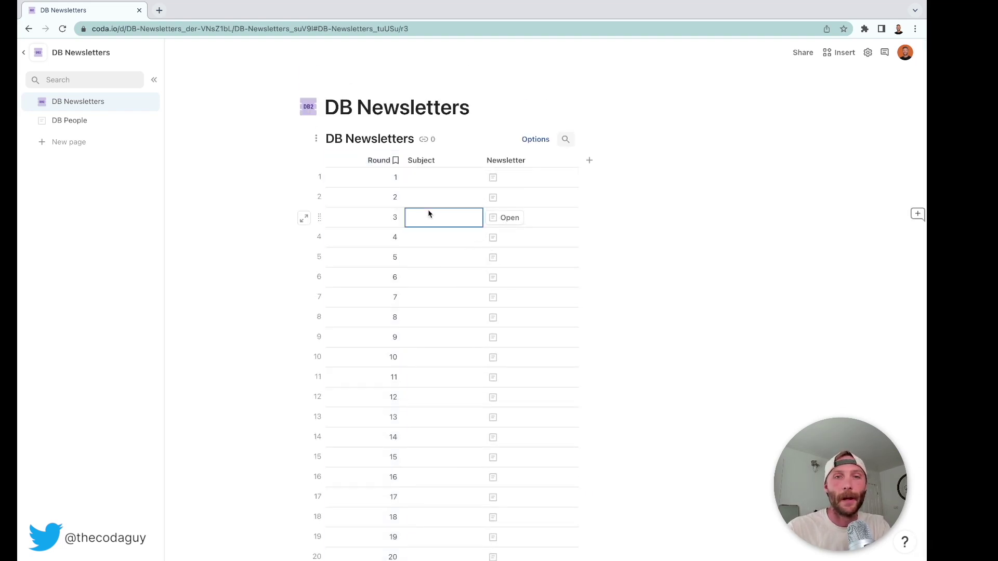
Type 'Welcome to the newsletter!' in row 1's Subject and 'Welcome to day 2' in row 2's.
left_click(437, 181)
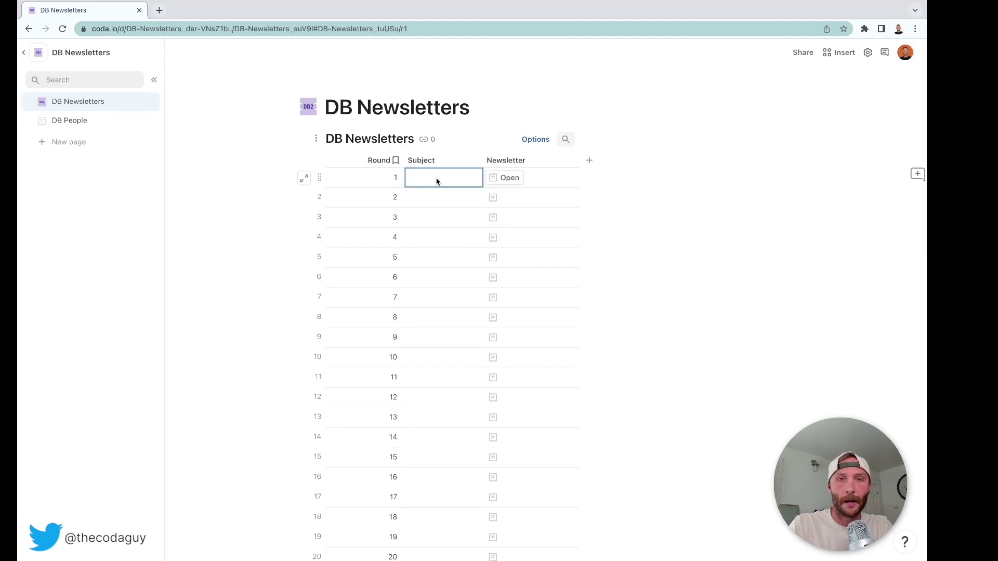
type("Welcome ")
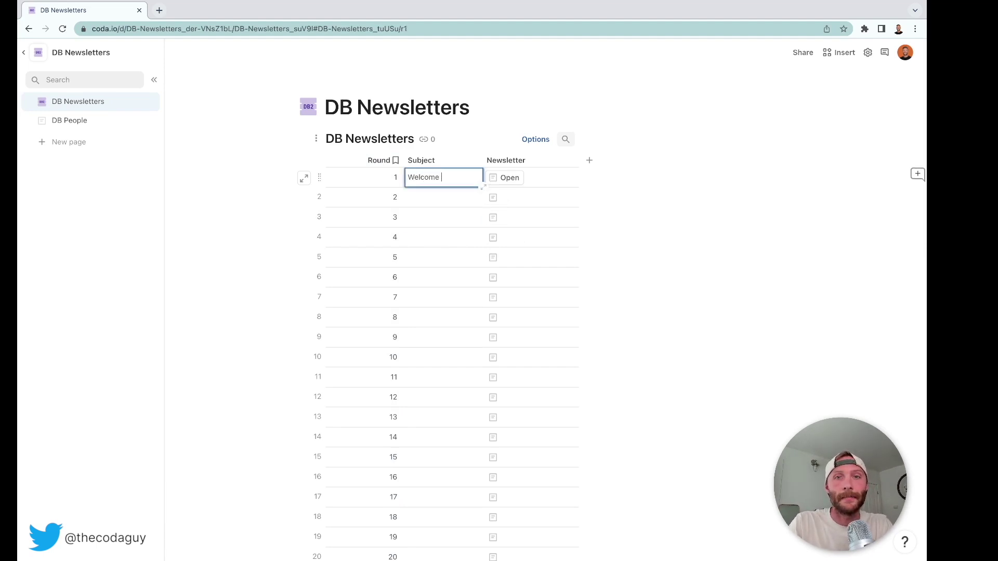
type("to the newsletter!")
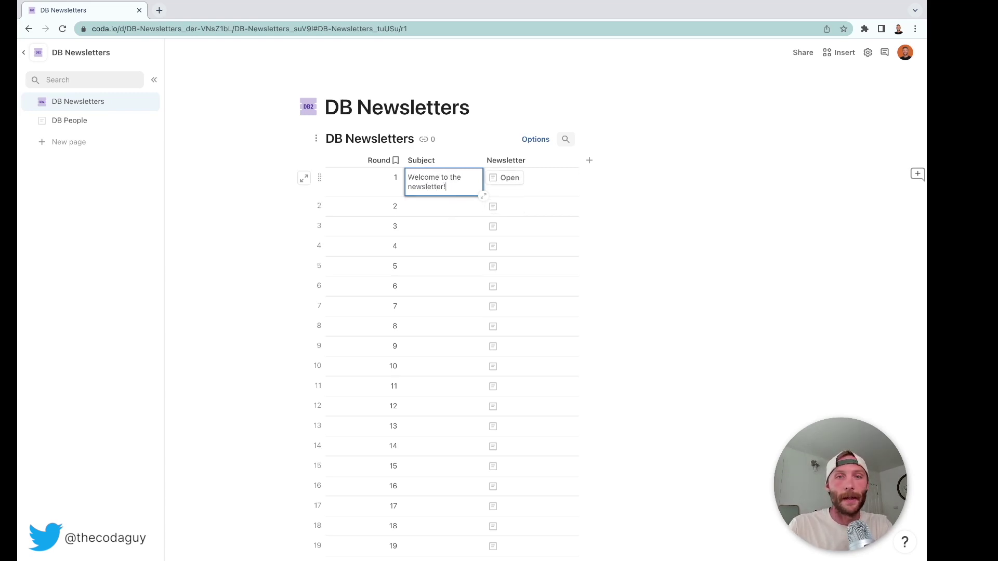
left_click(448, 208)
type("Wel")
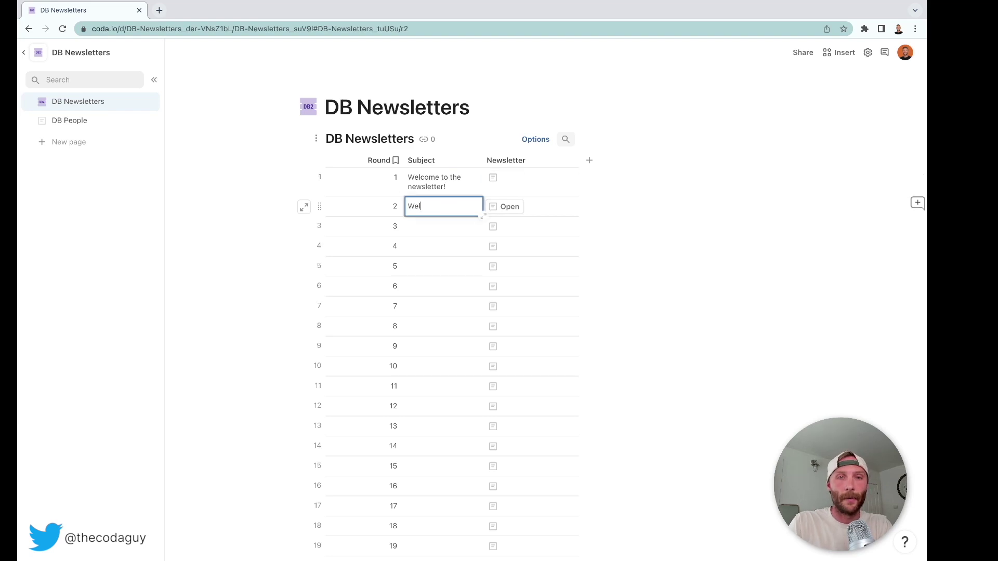
type("come to day 2")
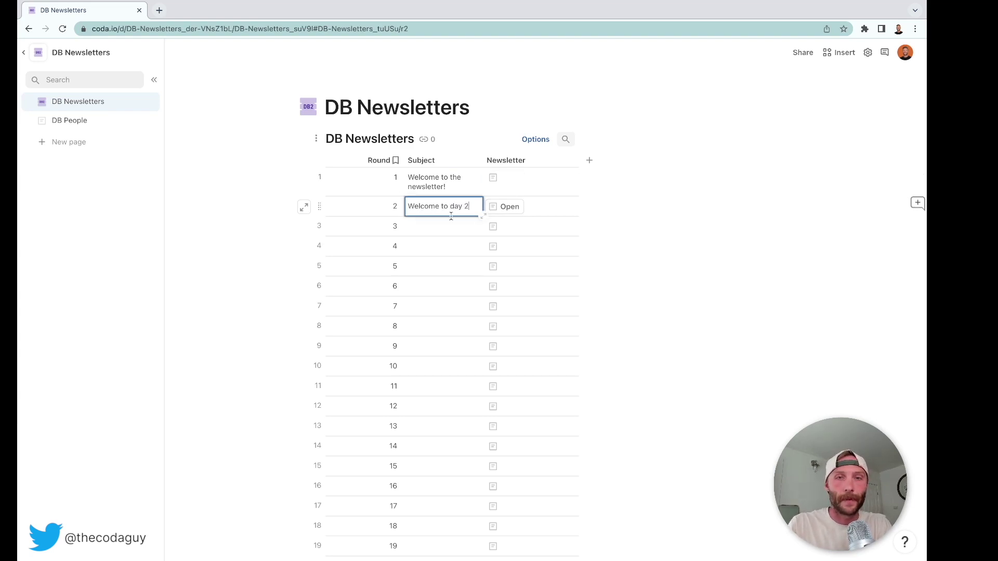
left_click(452, 227)
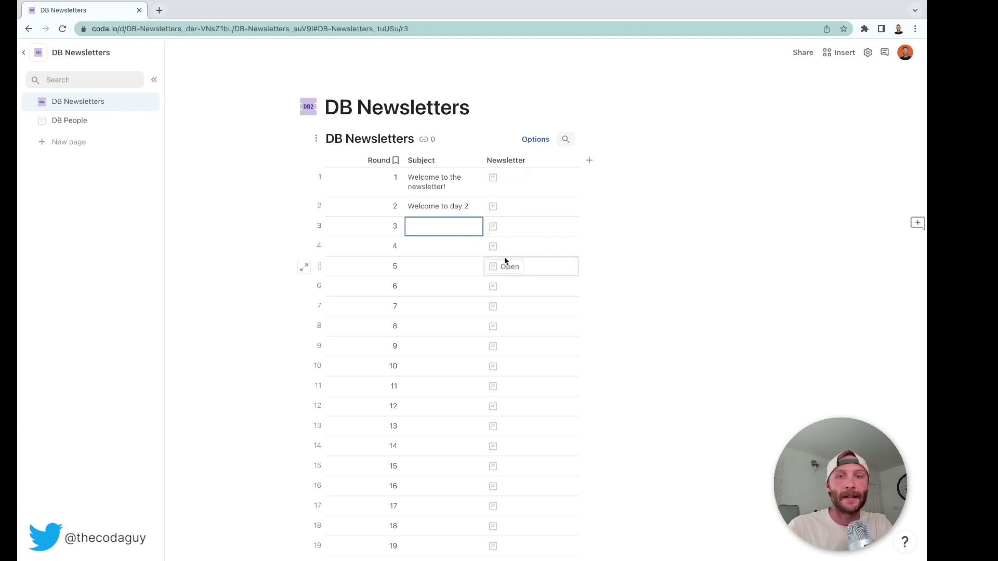
Give the DB People page a people icon and insert a table named DB People.
left_click(111, 131)
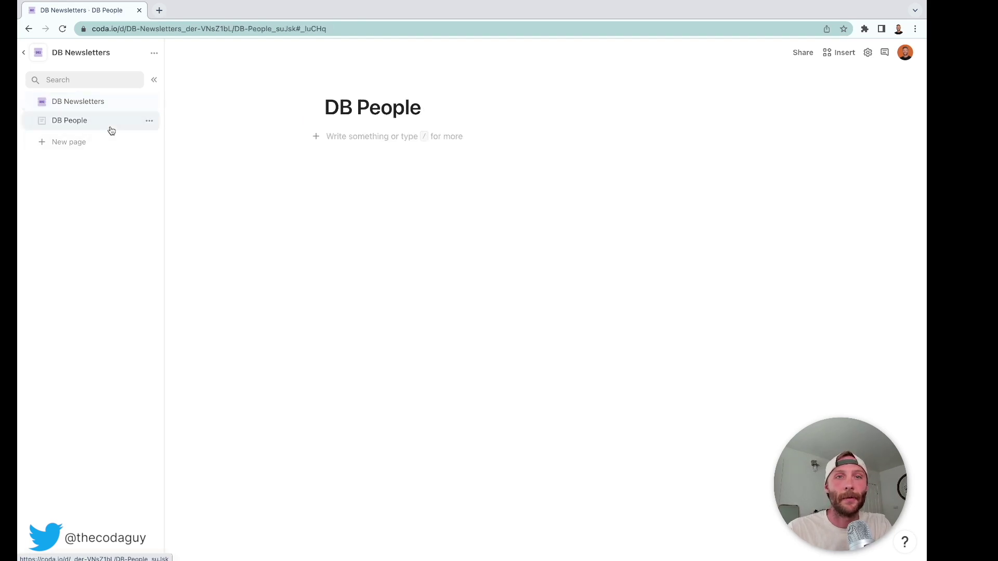
left_click(352, 84)
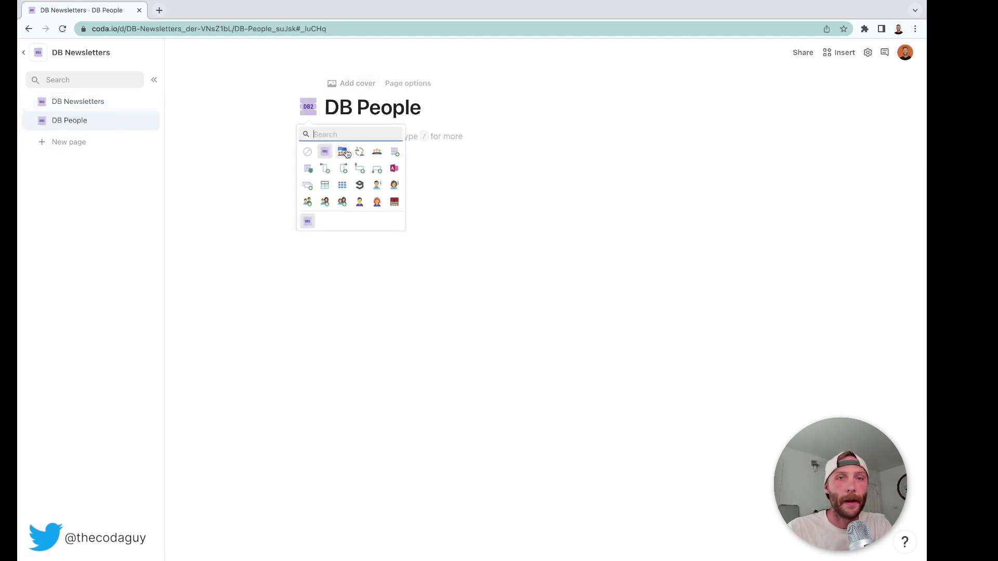
left_click(377, 151)
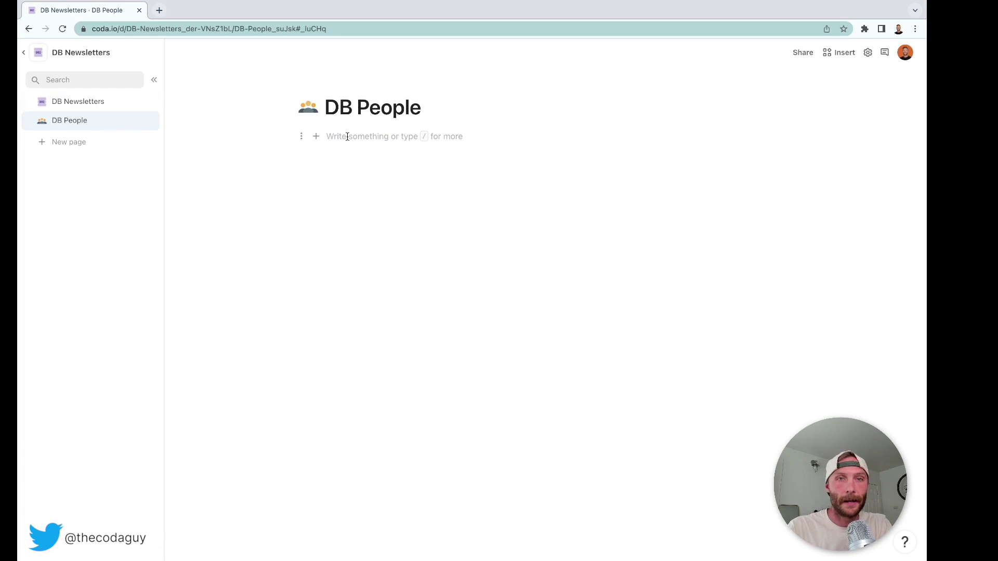
type("/")
key("Return")
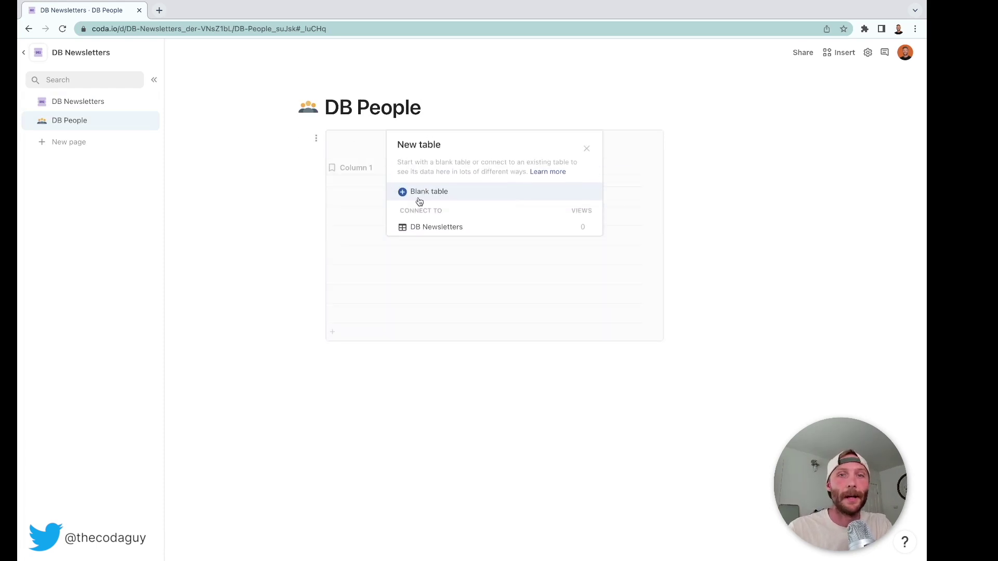
left_click(418, 192)
type("DB People")
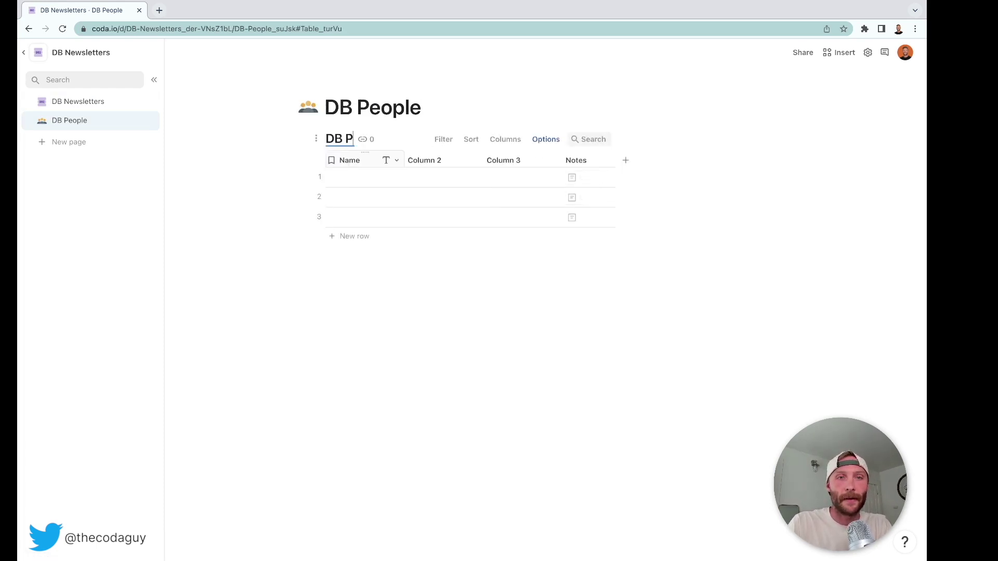
left_click(350, 160)
Rename Column 2 to Email and Column 3 to Round.
left_click(439, 161)
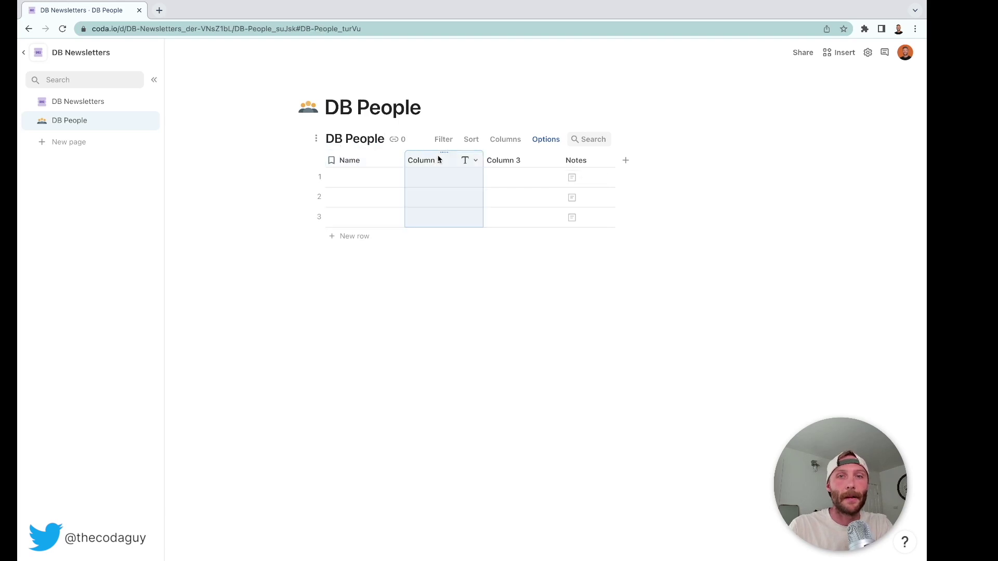
type("Email")
left_click(504, 160)
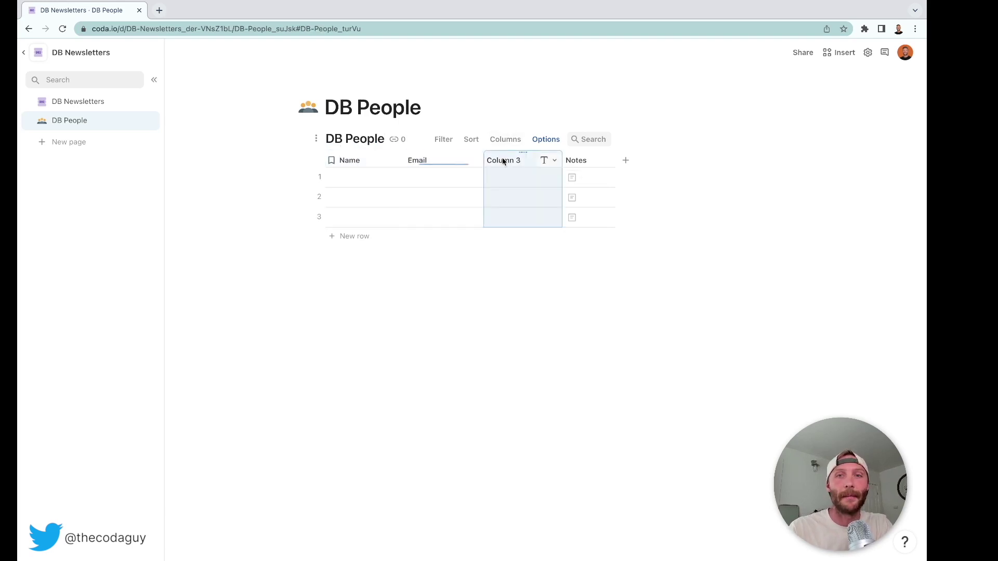
type("Target")
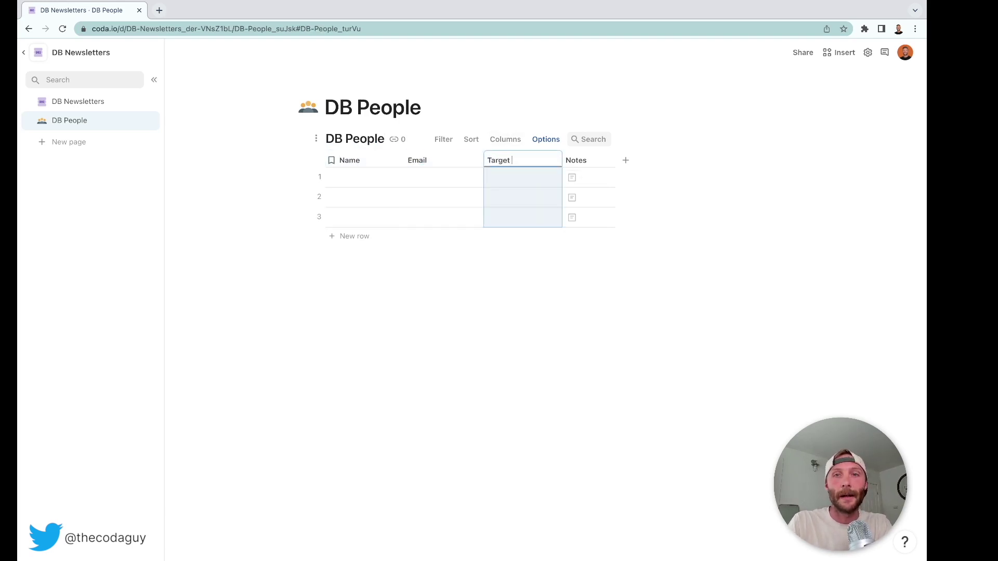
key("BackSpace")
key("BackSpace")
key("BackSpace")
key("BackSpace")
type("Round")
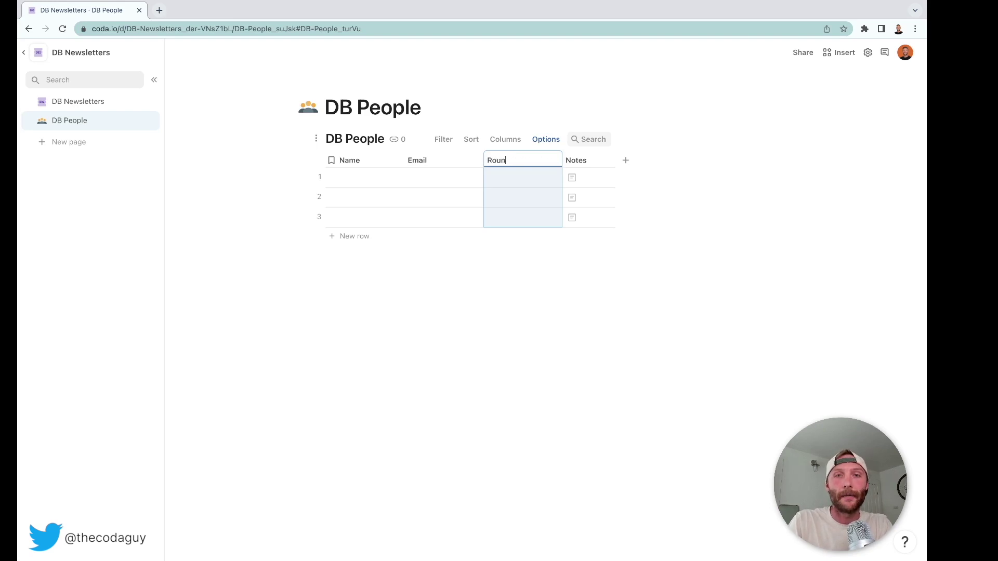
left_click(524, 200)
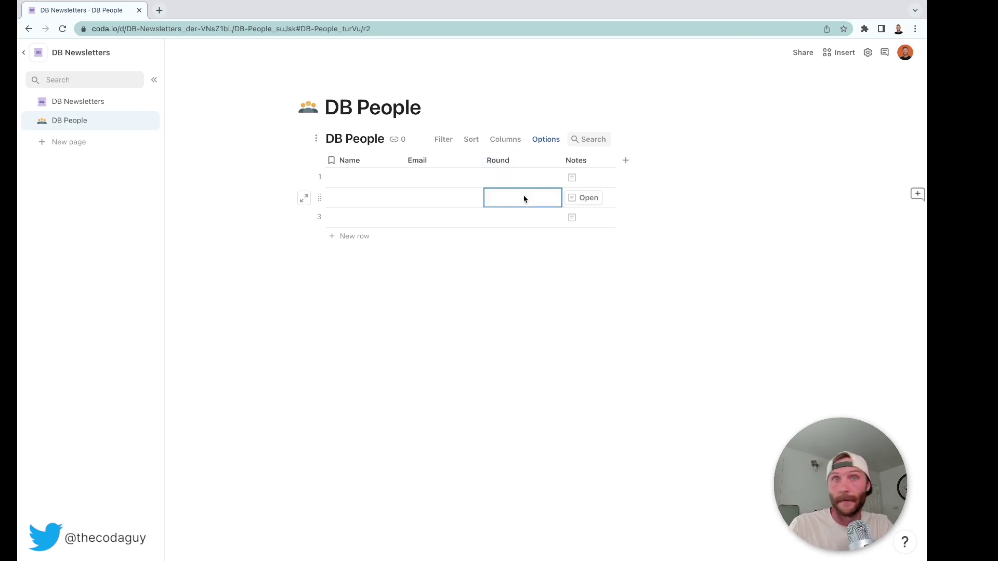
Rename the Notes column to Target Newsletter and widen it.
double_click(579, 159)
type("Target")
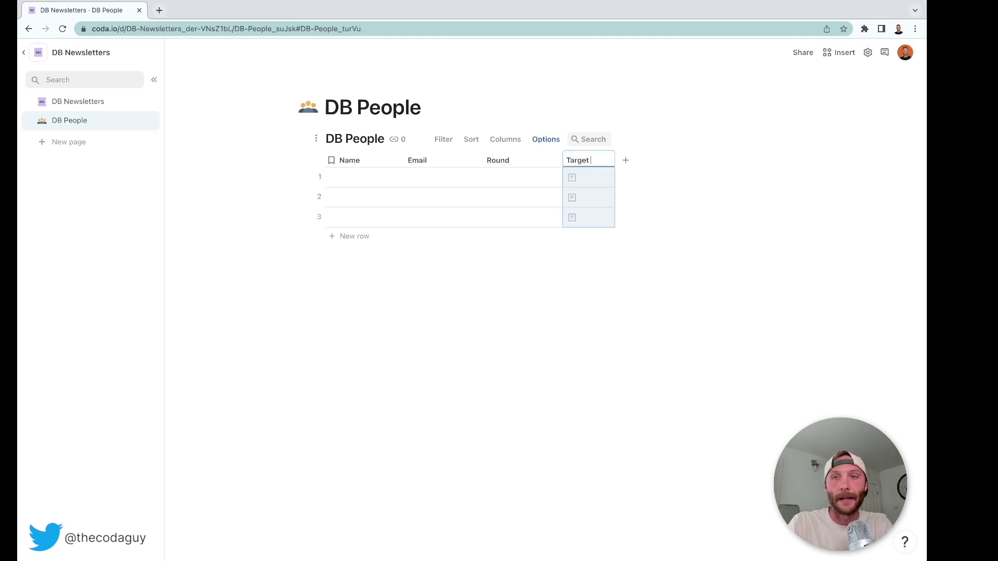
type(" Newsletter")
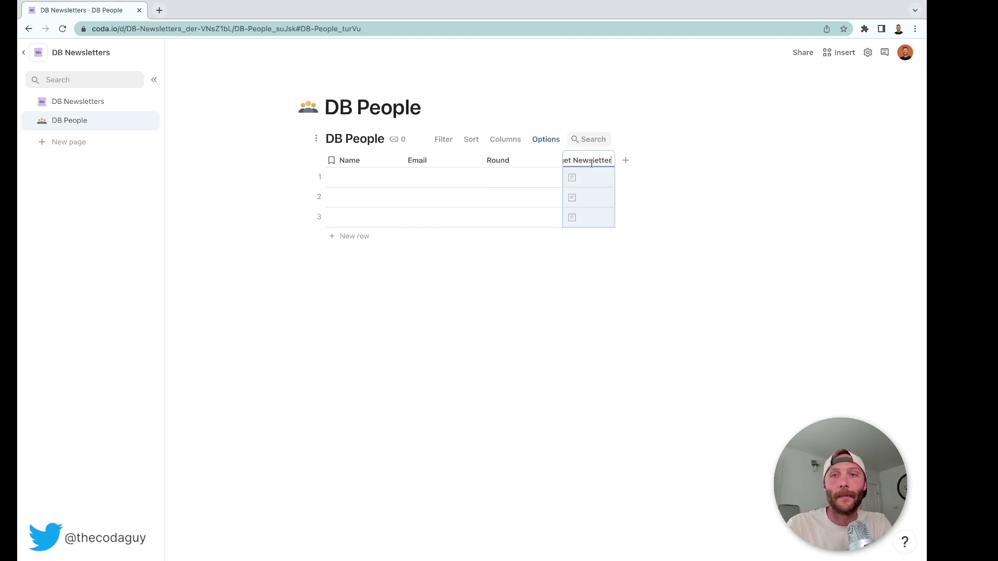
left_click(607, 183)
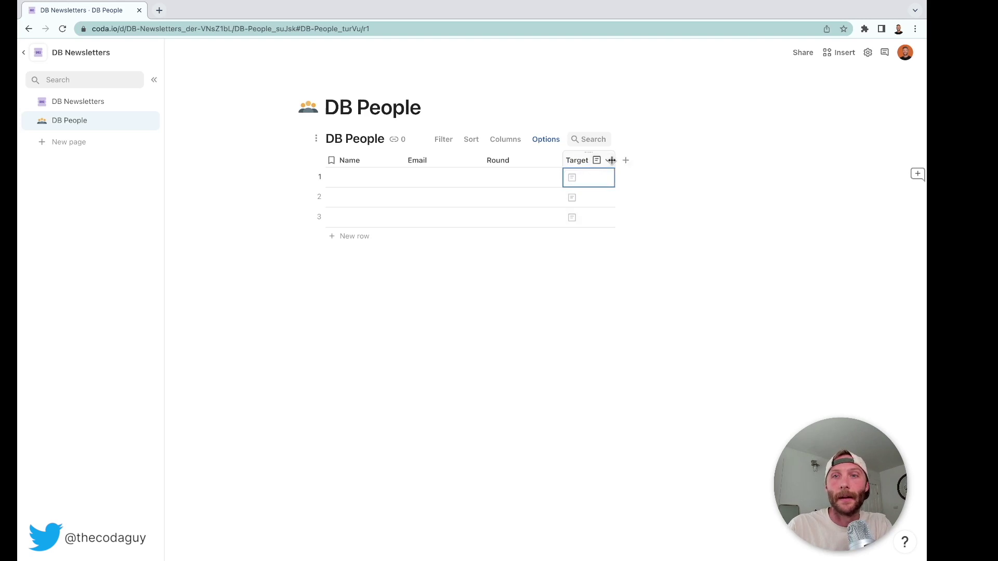
left_click_drag(615, 161, 652, 162)
Paste four people's names and email addresses into the Name and Email columns.
left_click(358, 177)
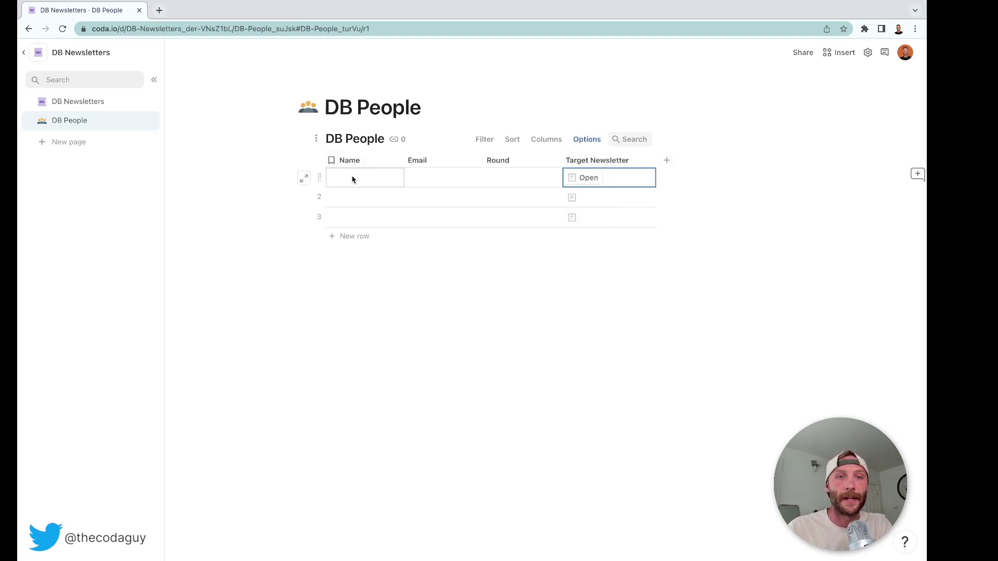
key("ctrl+v")
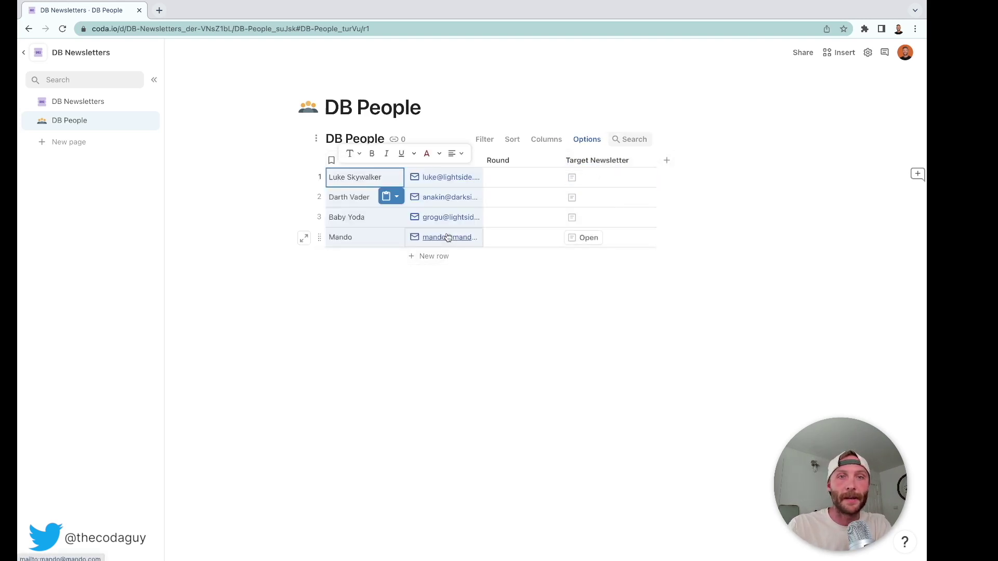
left_click(522, 218)
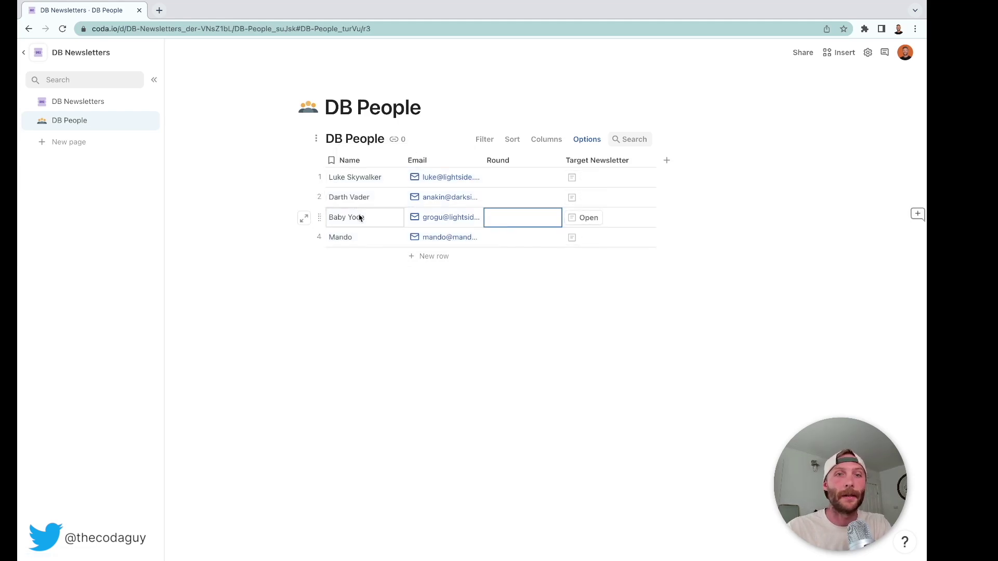
left_click(540, 180)
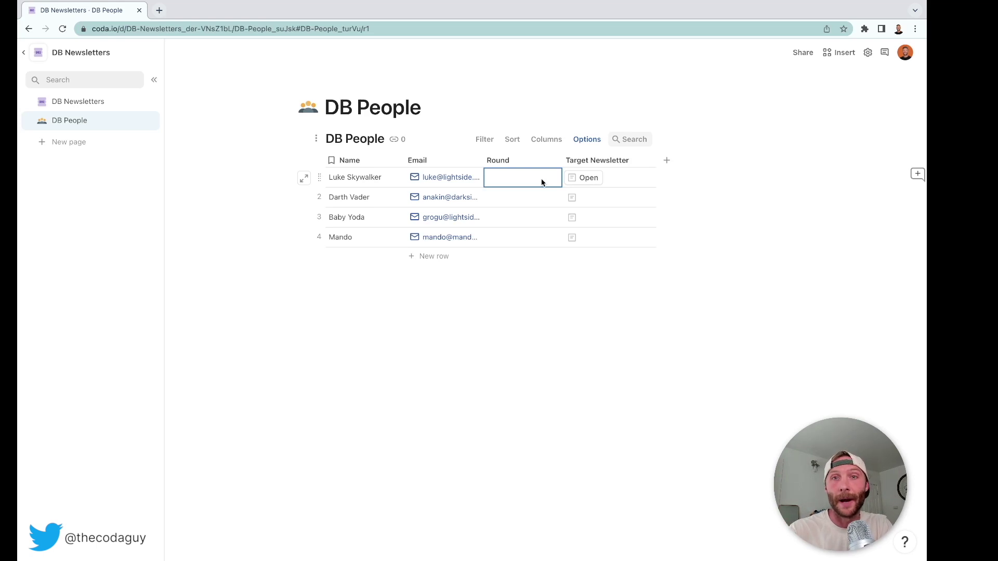
left_click(554, 162)
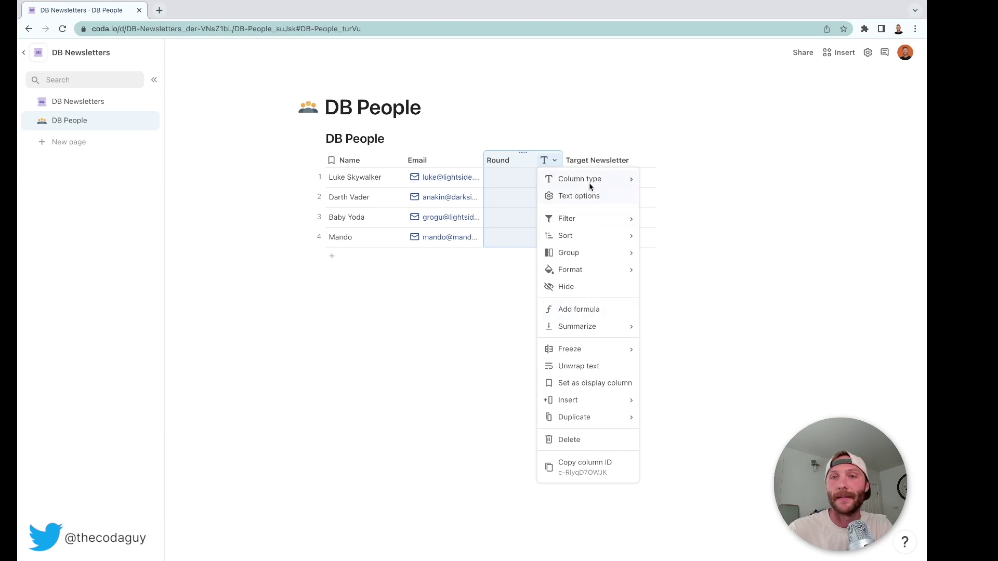
Make Round a Number column with default 1, applied to the four blank rows.
mouse_move(588, 182)
mouse_move(686, 256)
left_click(764, 256)
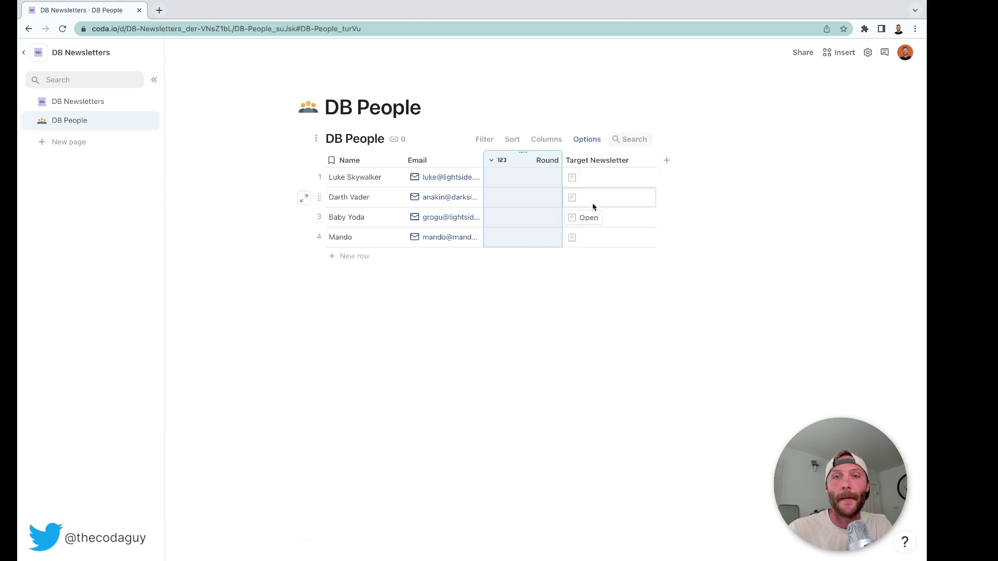
left_click(492, 160)
left_click(541, 196)
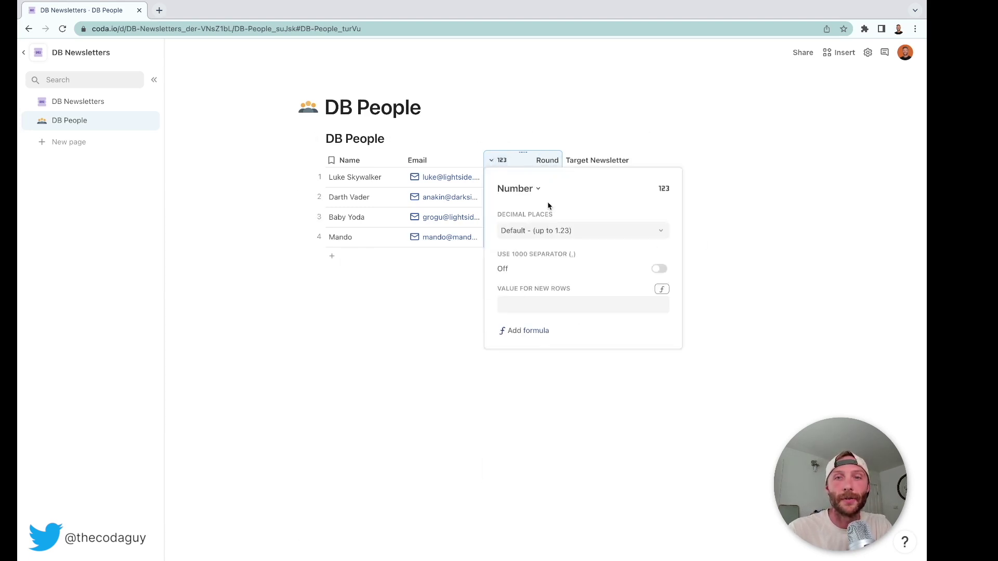
left_click(533, 308)
type("1")
key("Return")
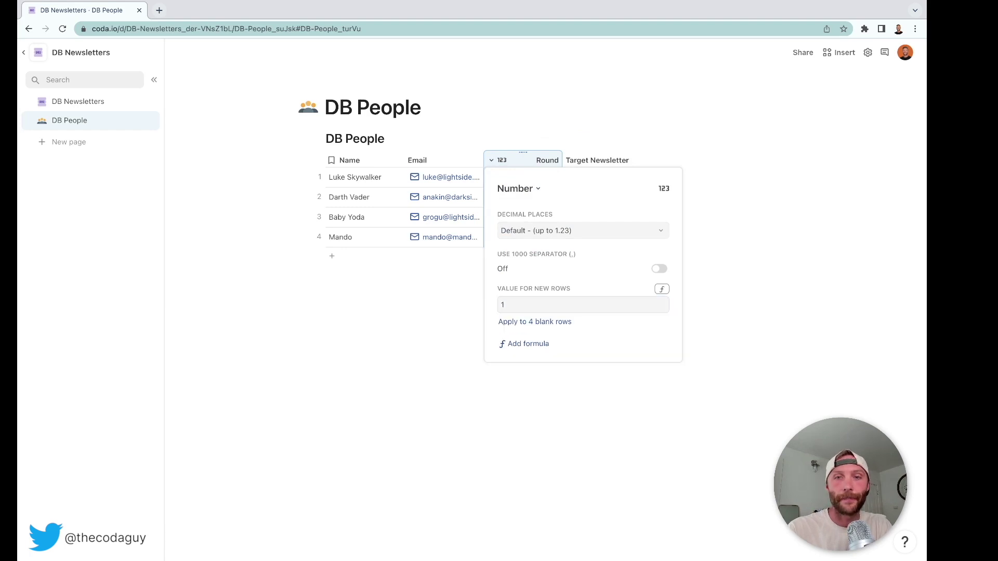
left_click(531, 323)
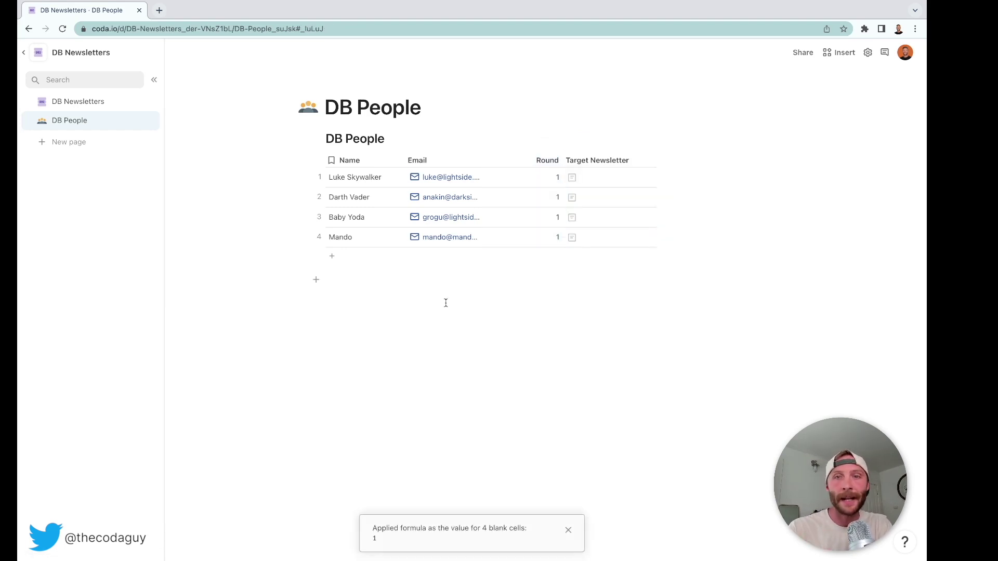
Set each person's Round value to 3.
left_click(544, 181)
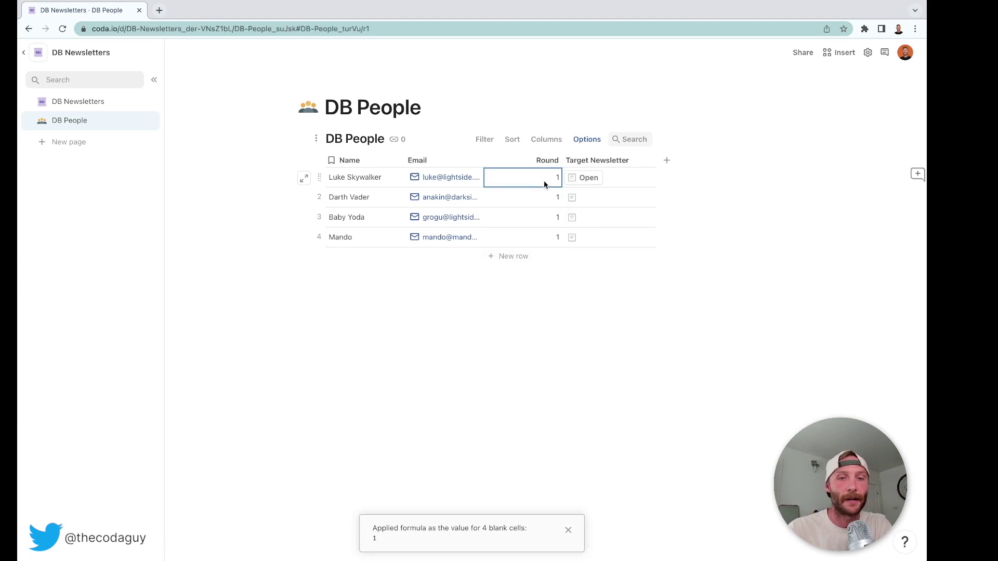
type("3")
left_click(544, 198)
type("3")
left_click(544, 218)
type("3")
left_click(547, 243)
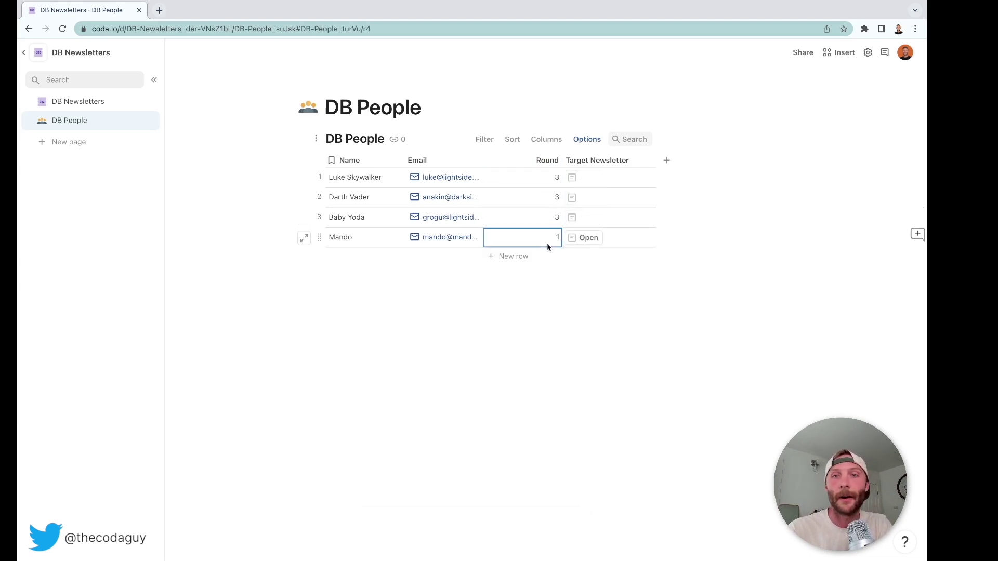
type("3")
left_click(540, 221)
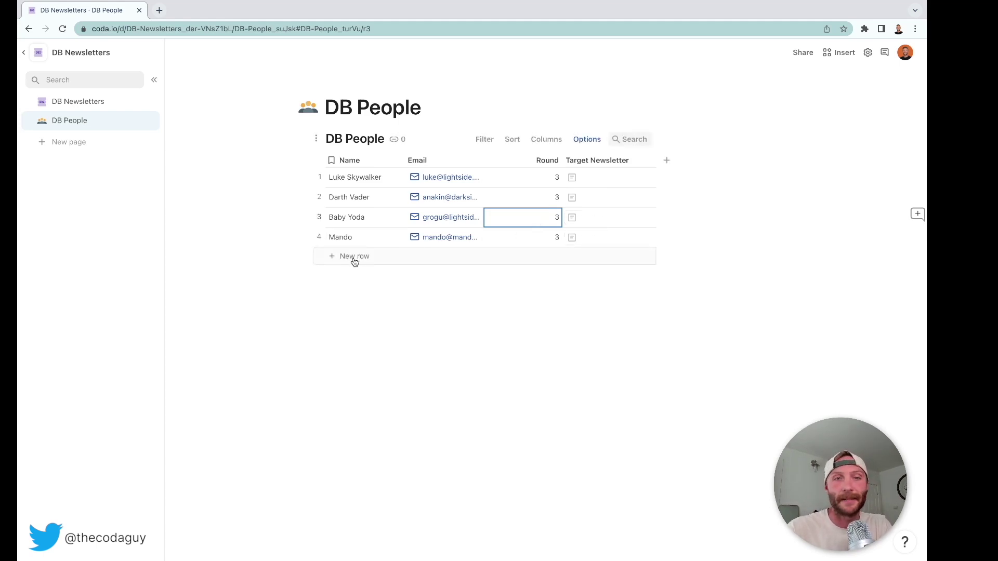
Add a new row to the table, then delete the blank row.
left_click(355, 258)
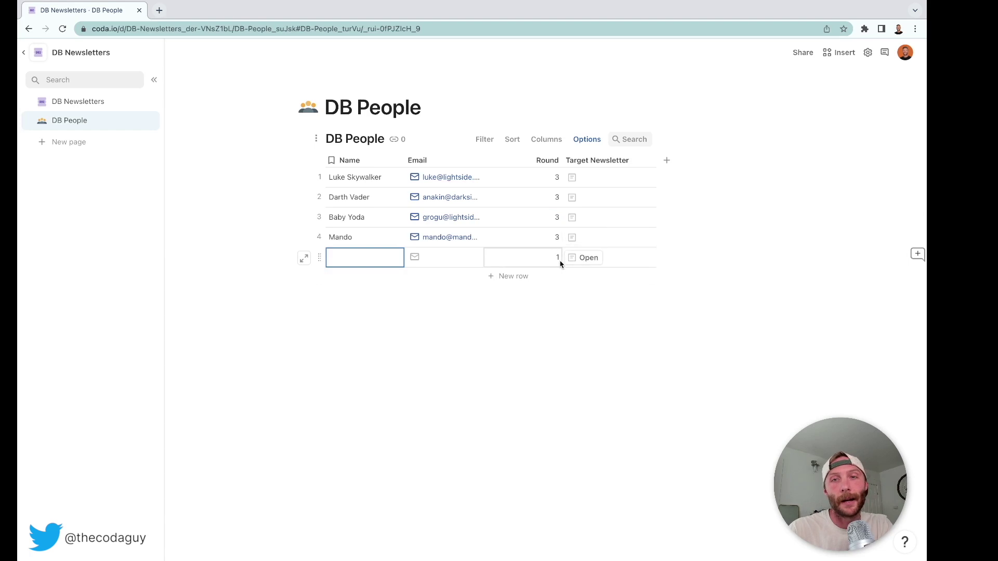
left_click(319, 257)
key("Delete")
Set all four Round values back to 1.
type("1")
key("Return")
type("1")
key("Return")
type("1")
key("Return")
type("1")
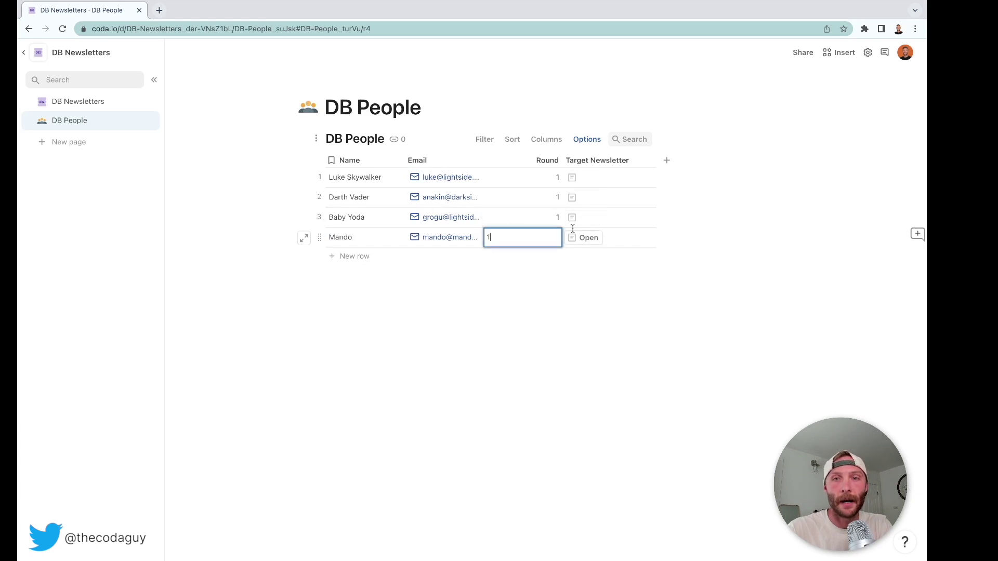
left_click(608, 217)
left_click(648, 160)
Change the Target Newsletter column type to Text.
mouse_move(676, 179)
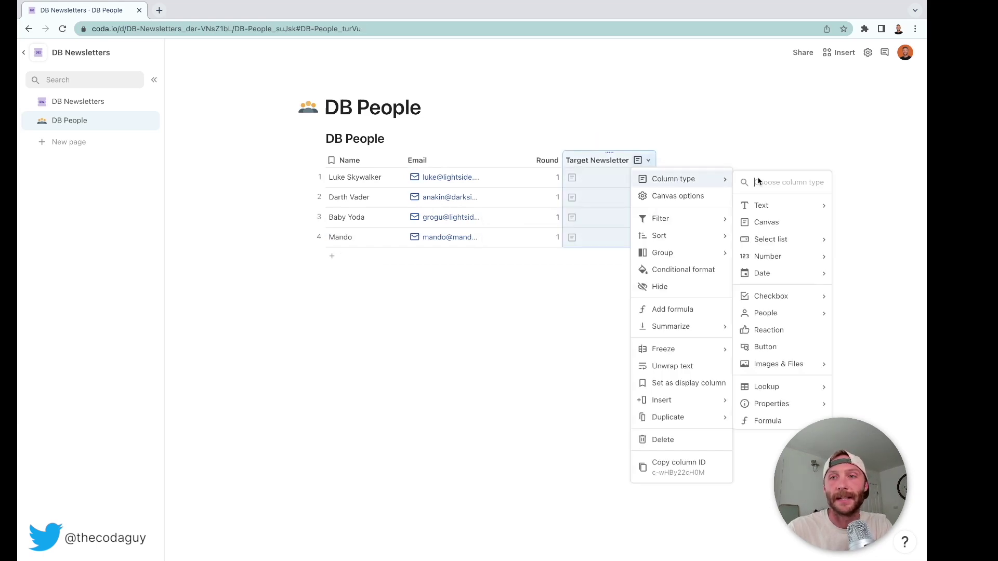
mouse_move(780, 210)
left_click(856, 207)
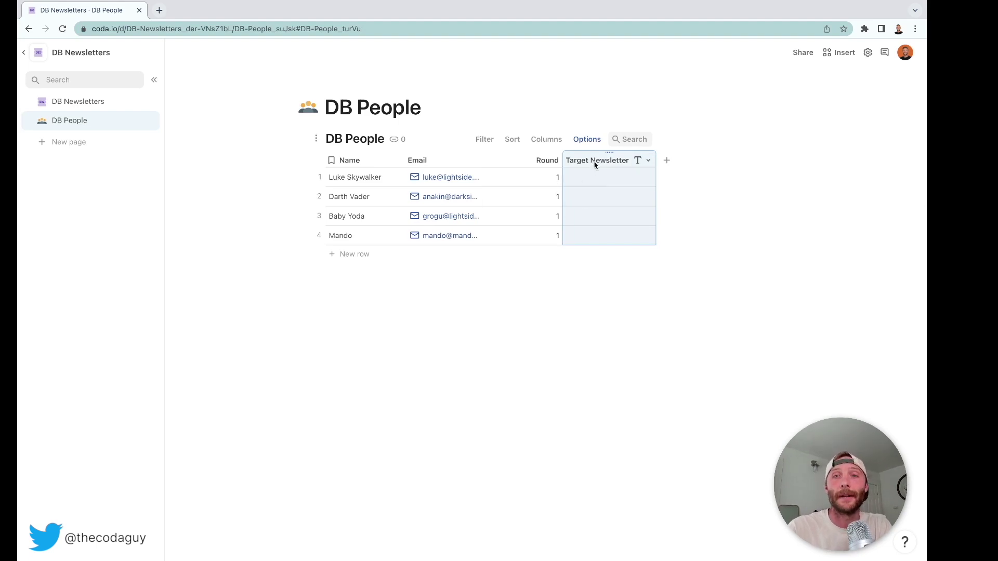
Give Target Newsletter the column formula DB Newsletters.Filter(Round=thisRow.Round).First().
key("equal")
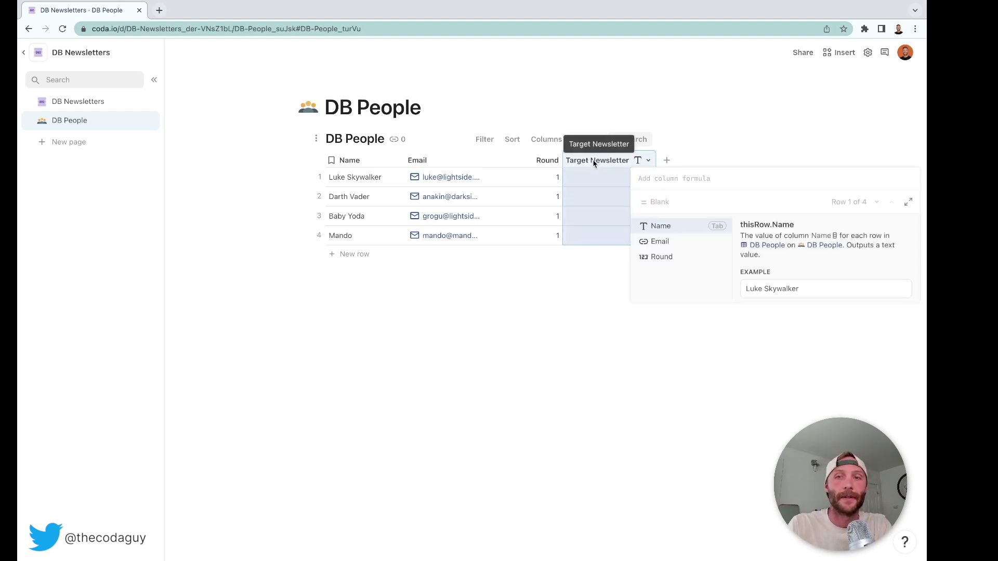
type("db")
key("Tab")
type(".Filter(")
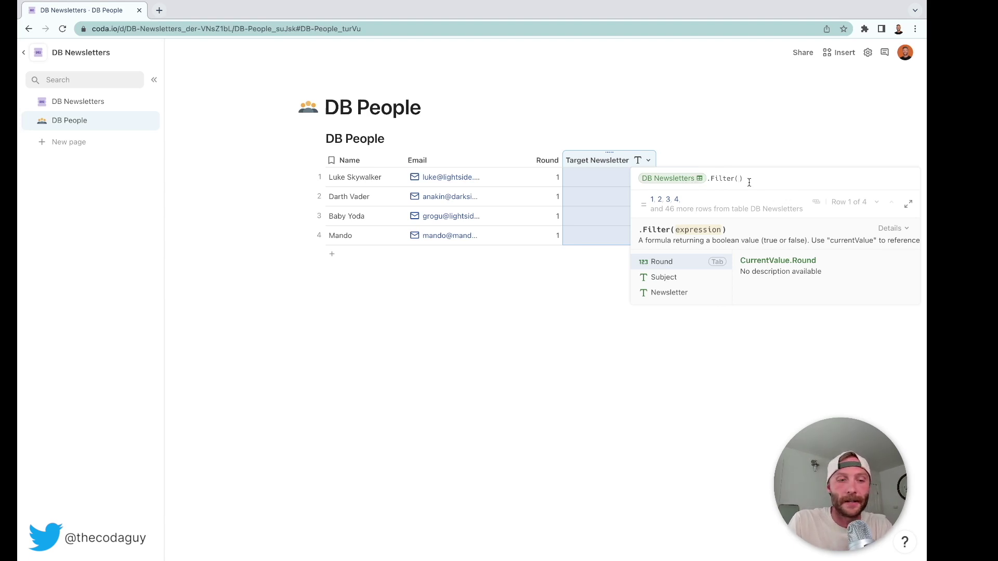
key("Tab")
type("=this")
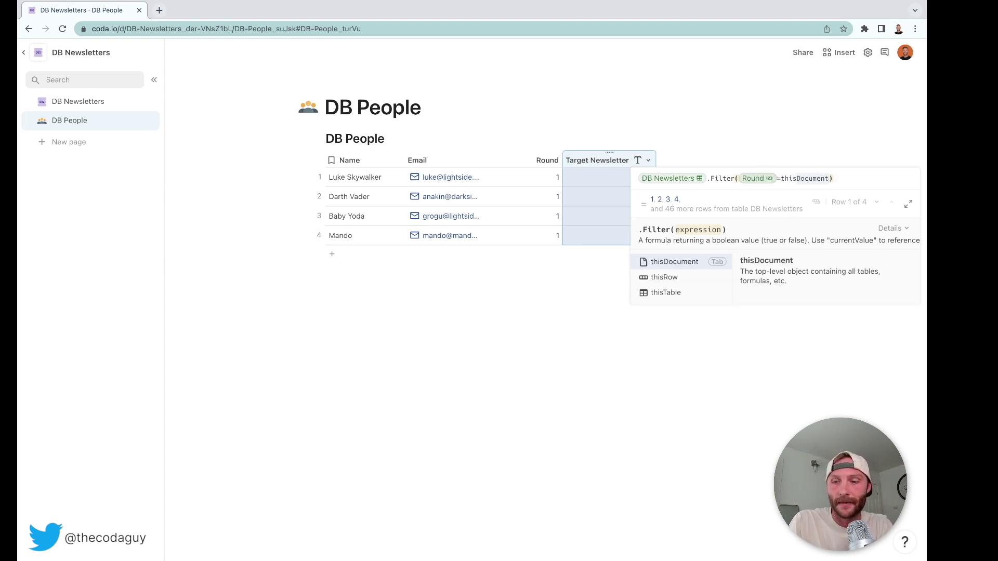
key("Down")
key("Tab")
type(".Ro")
key("Tab")
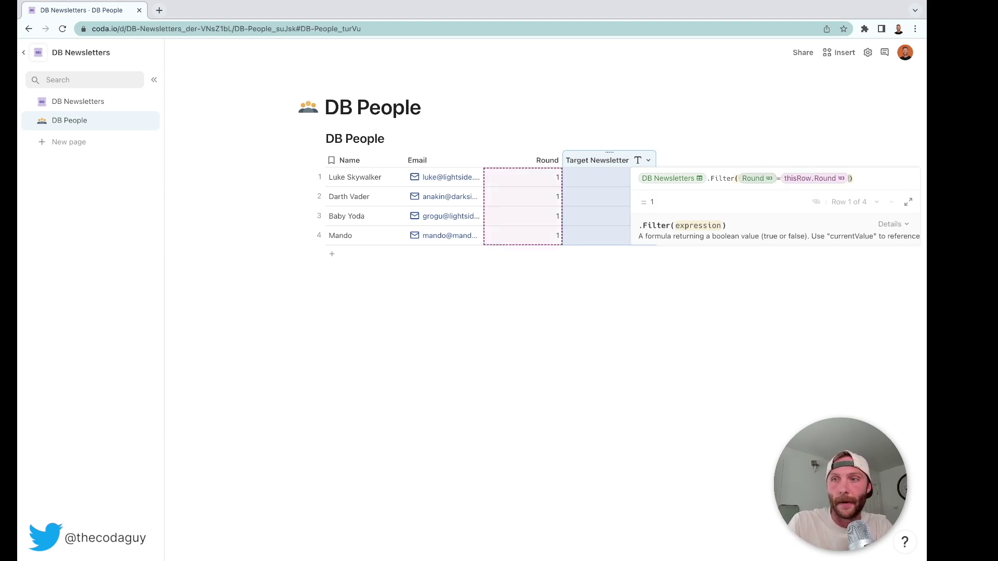
key("Right")
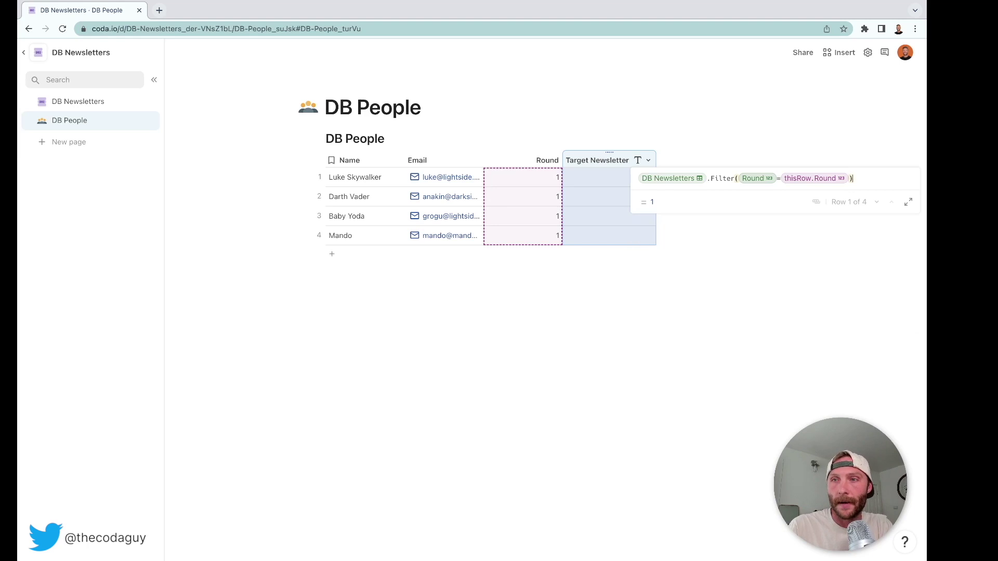
type(".First()")
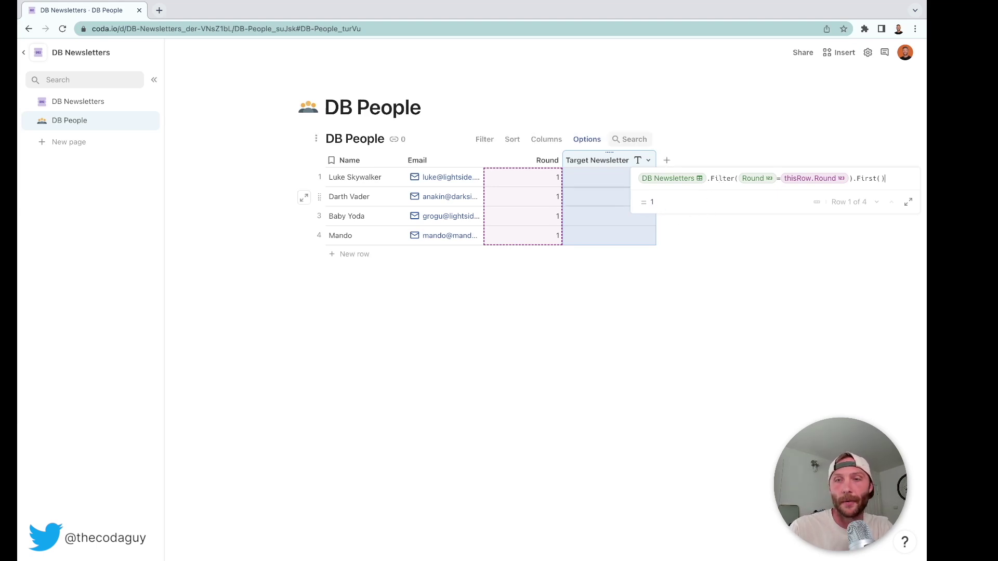
key("Return")
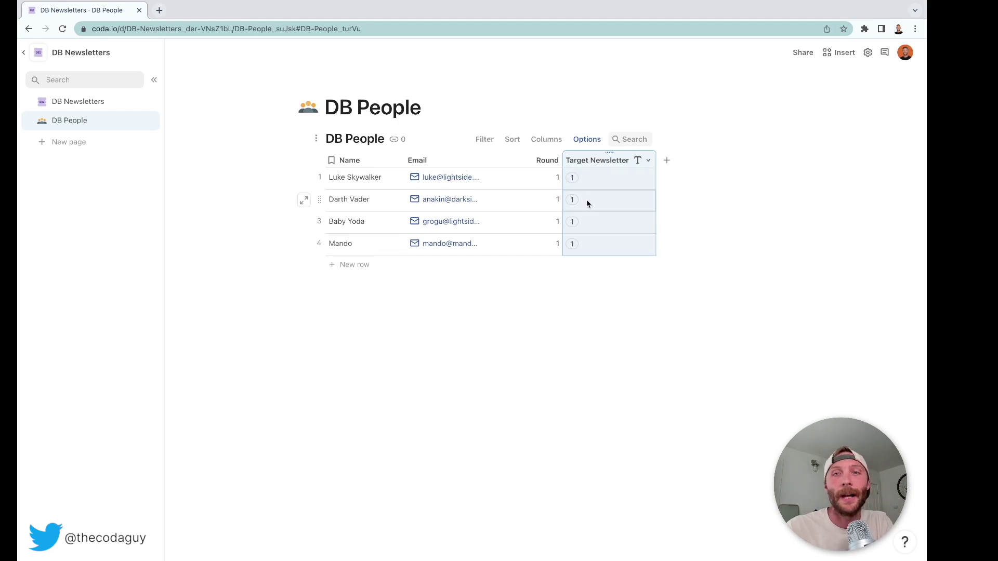
left_click(551, 204)
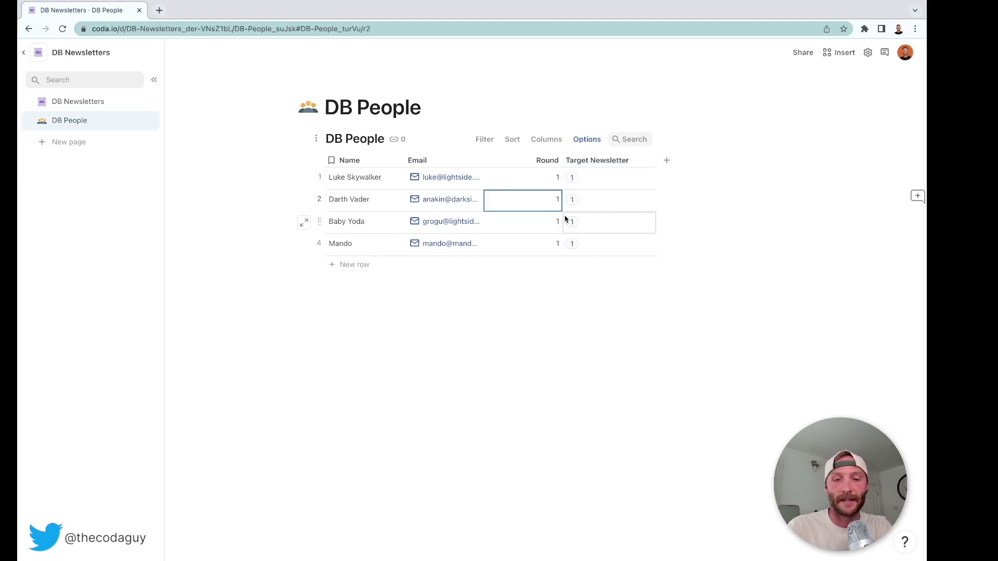
Set the second person's Round value to 2.
type("7")
left_click(612, 199)
left_click(541, 201)
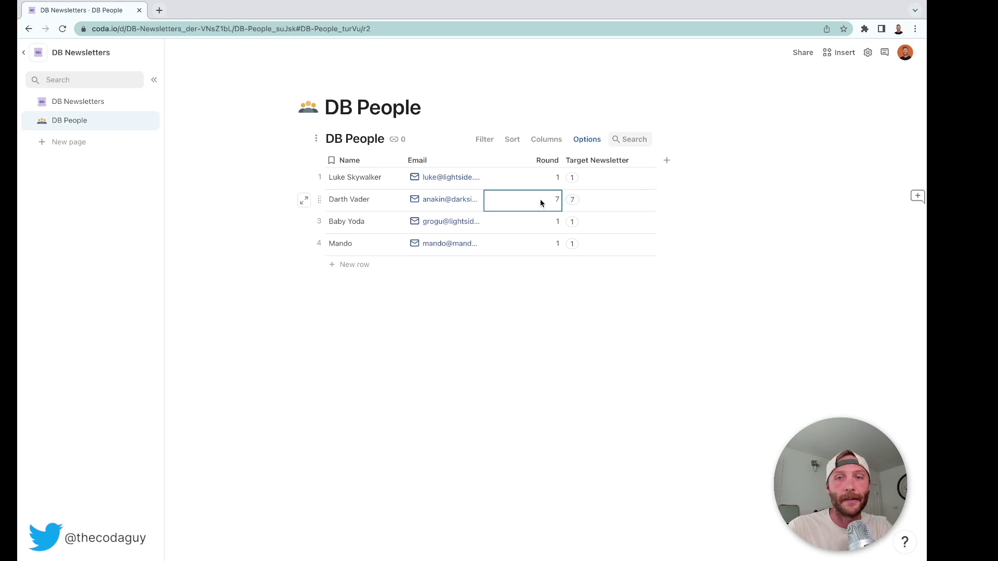
type("2")
left_click(629, 206)
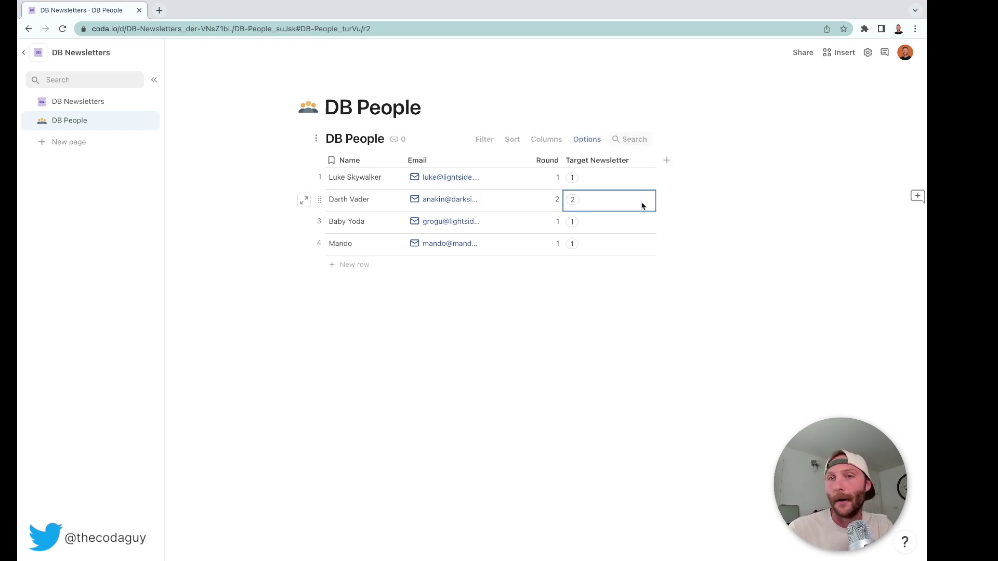
Check the DB Newsletters page, return to DB People, and add a new column.
left_click(590, 180)
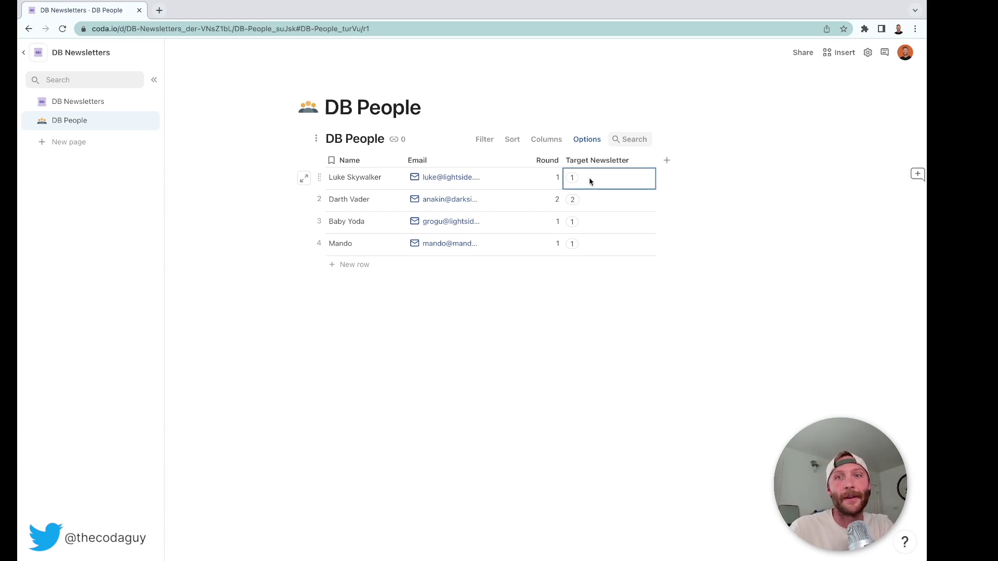
left_click(98, 102)
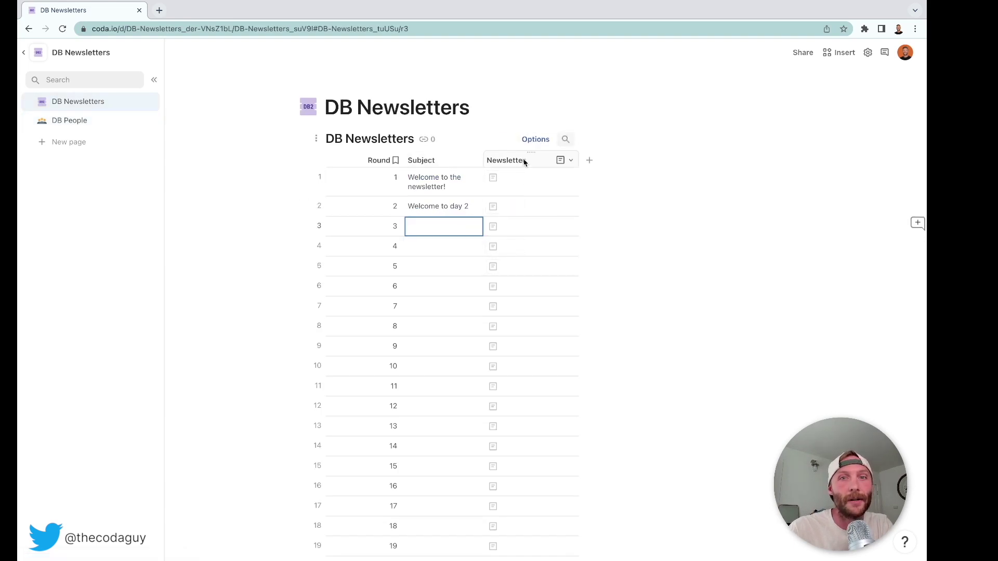
left_click(78, 121)
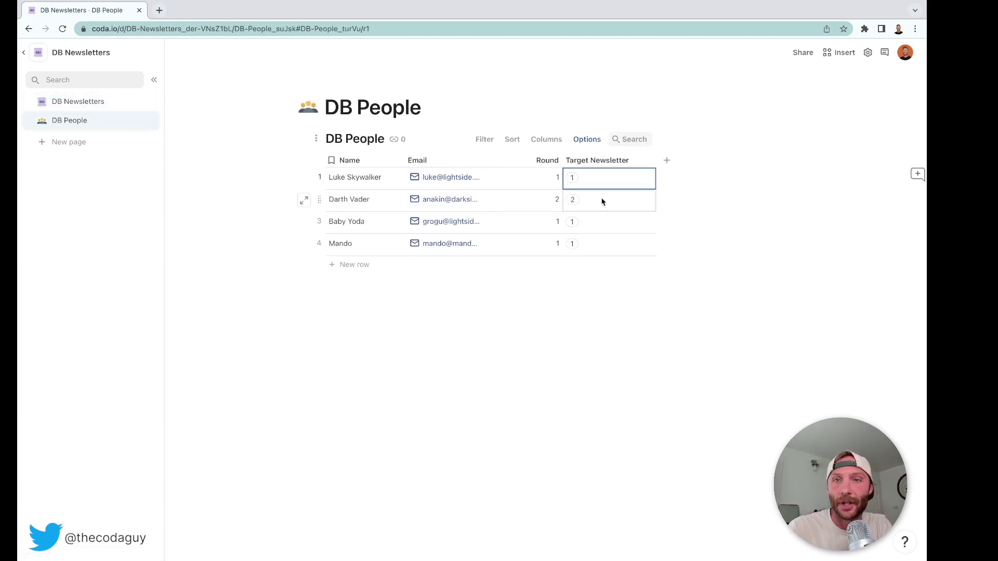
mouse_move(573, 180)
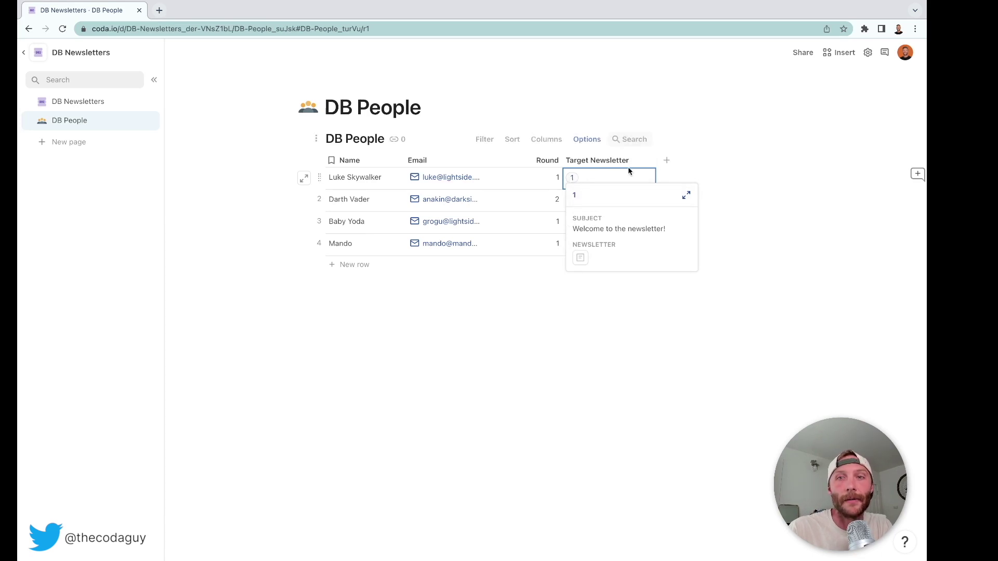
left_click(667, 160)
Add two columns named Target Subject and Target Body to DB People.
key("Escape")
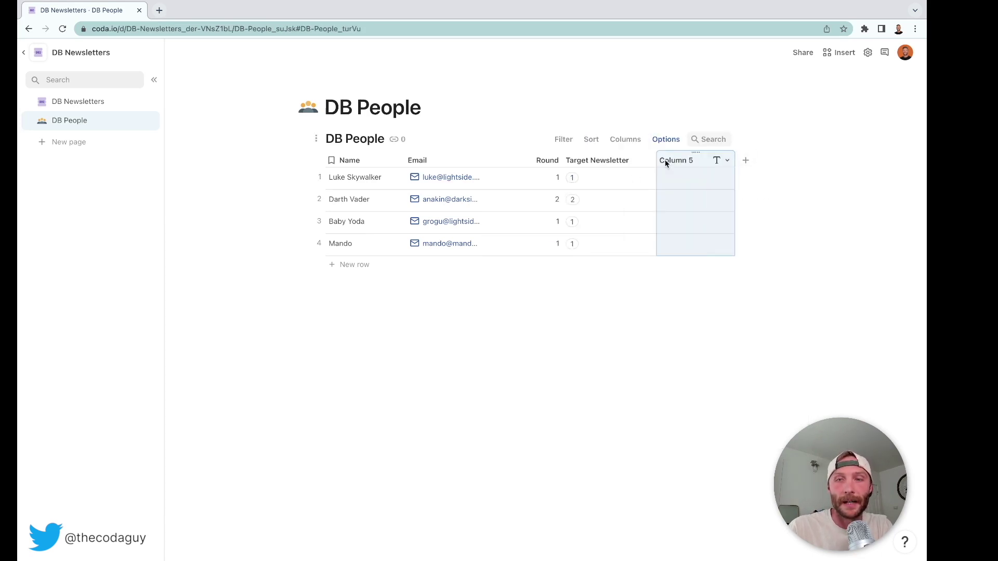
left_click(665, 160)
type("Target Subjec")
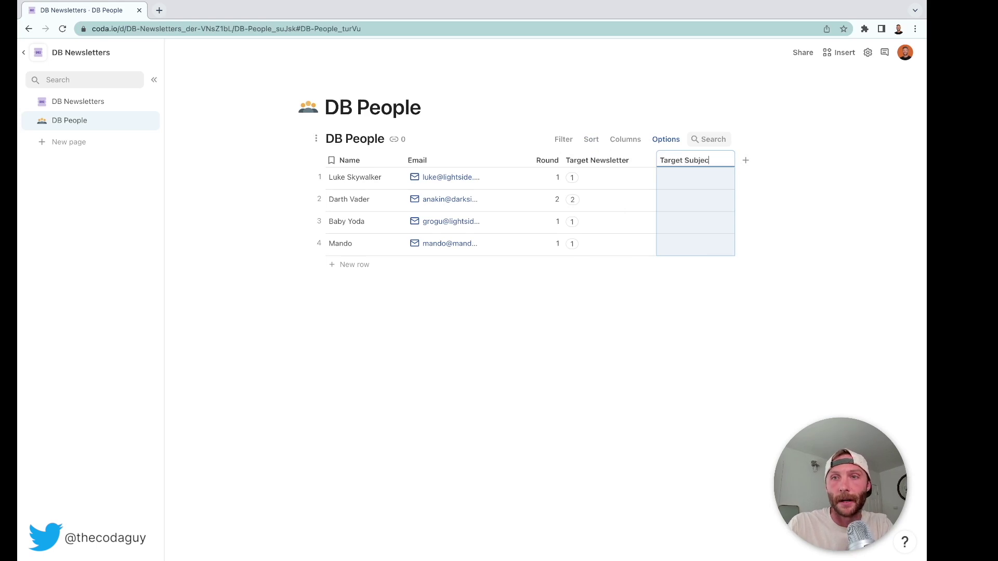
type("t")
left_click(697, 197)
left_click(745, 160)
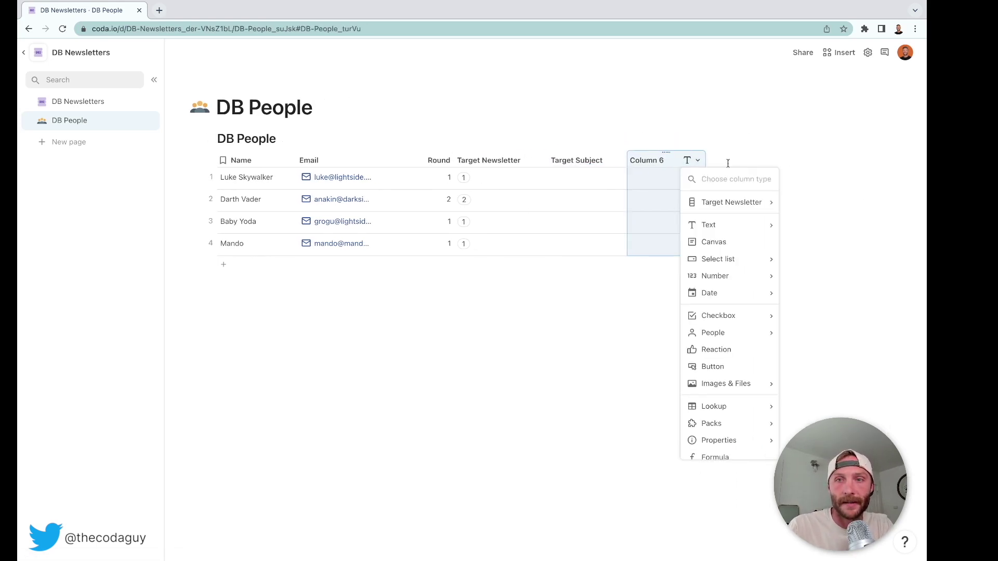
left_click(648, 163)
type("Ta")
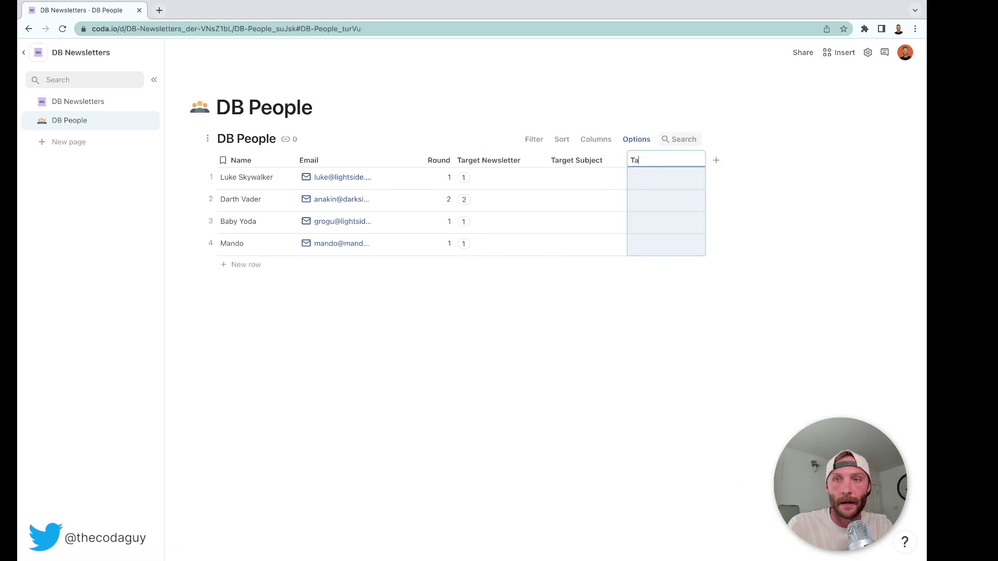
type("rget Body")
left_click(669, 197)
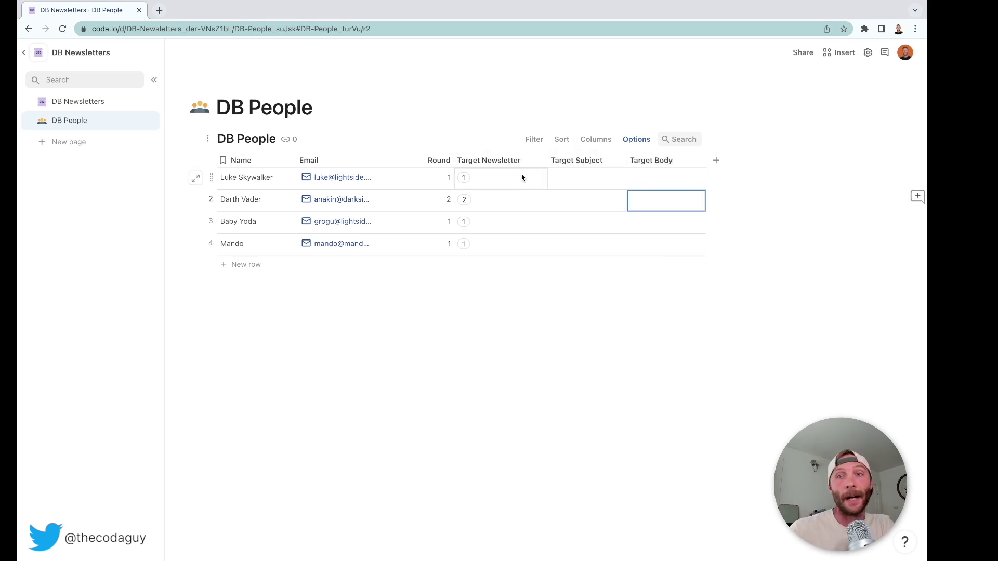
Set the Target Subject formula to Target Newsletter.Subject.
left_click(567, 165)
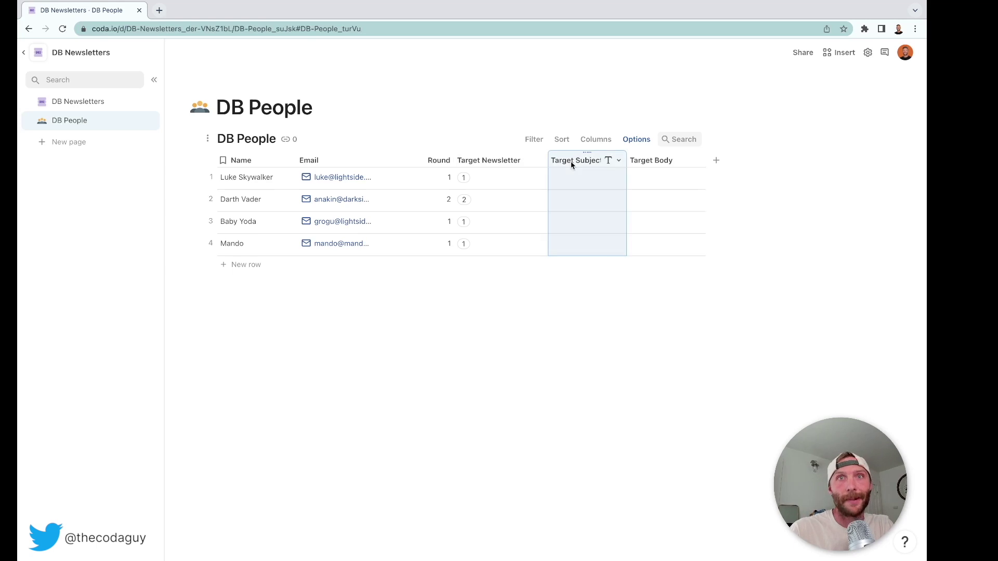
key("=")
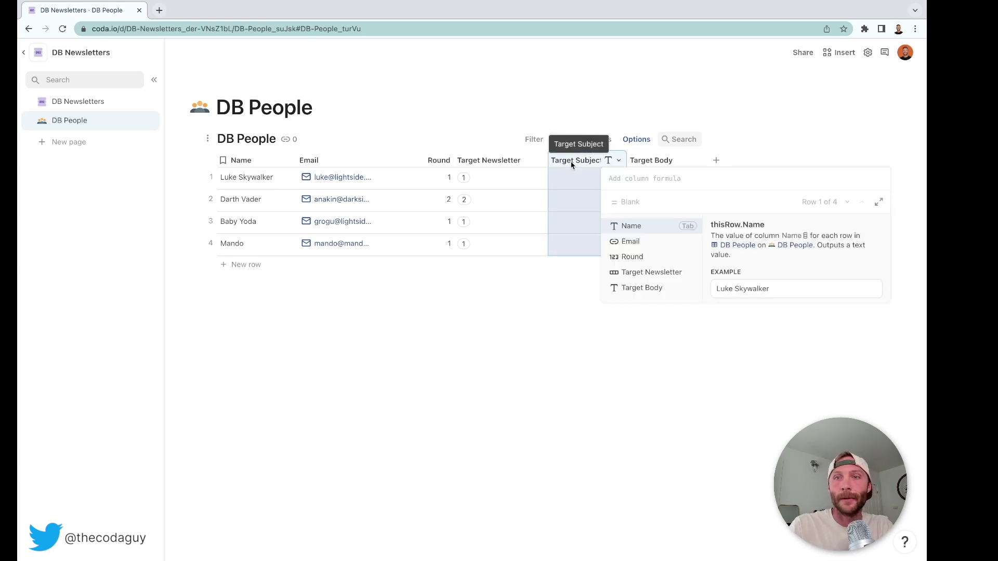
type("Target")
key("Tab")
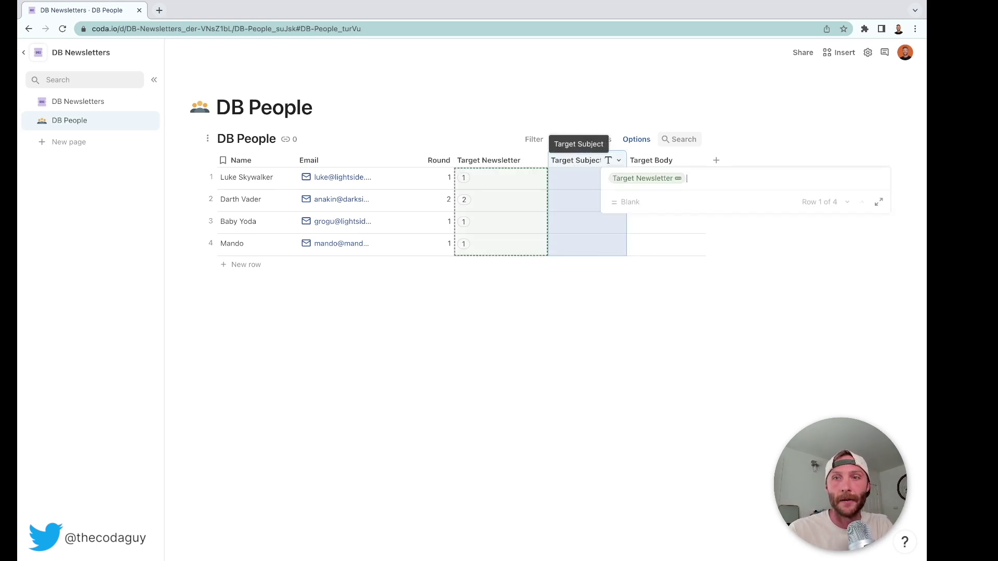
type(".")
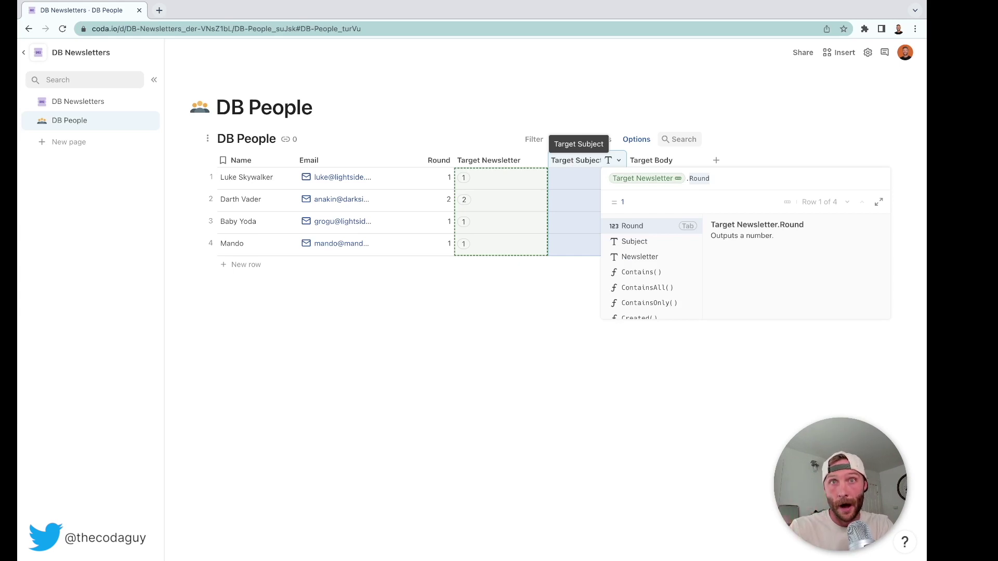
key("Down")
key("Tab")
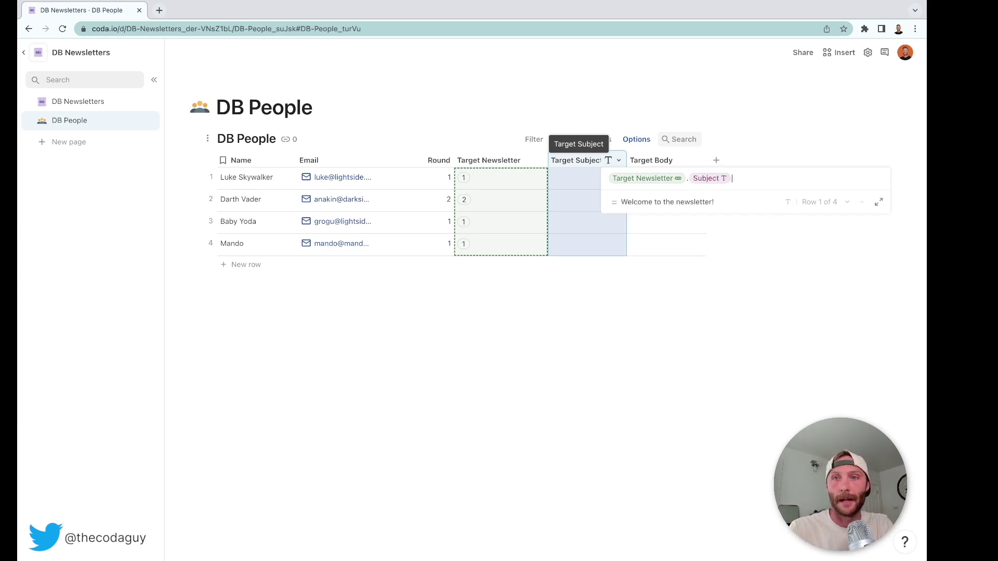
key("Return")
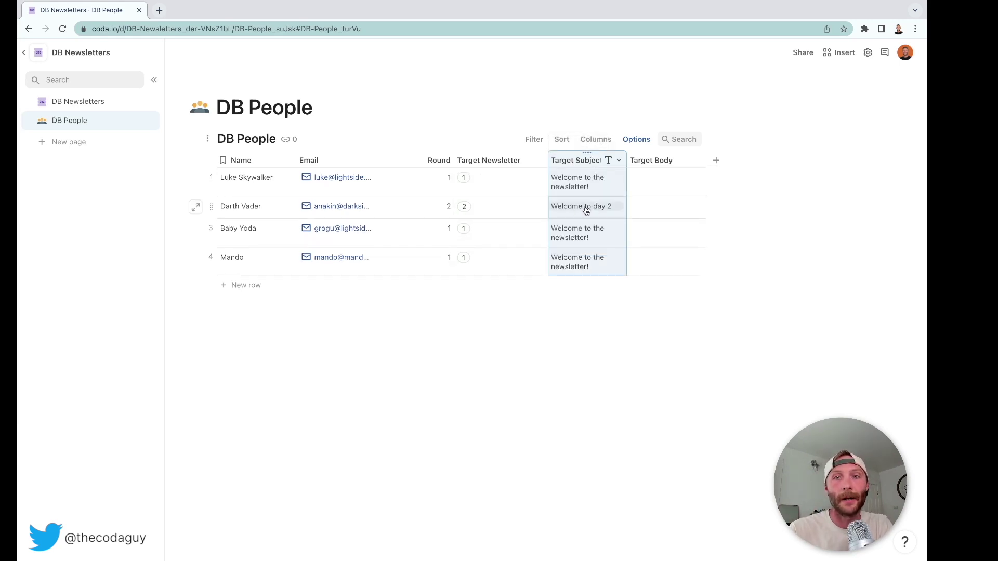
Change Darth Vader's Round to 3, then to 2.
left_click(428, 213)
type("3")
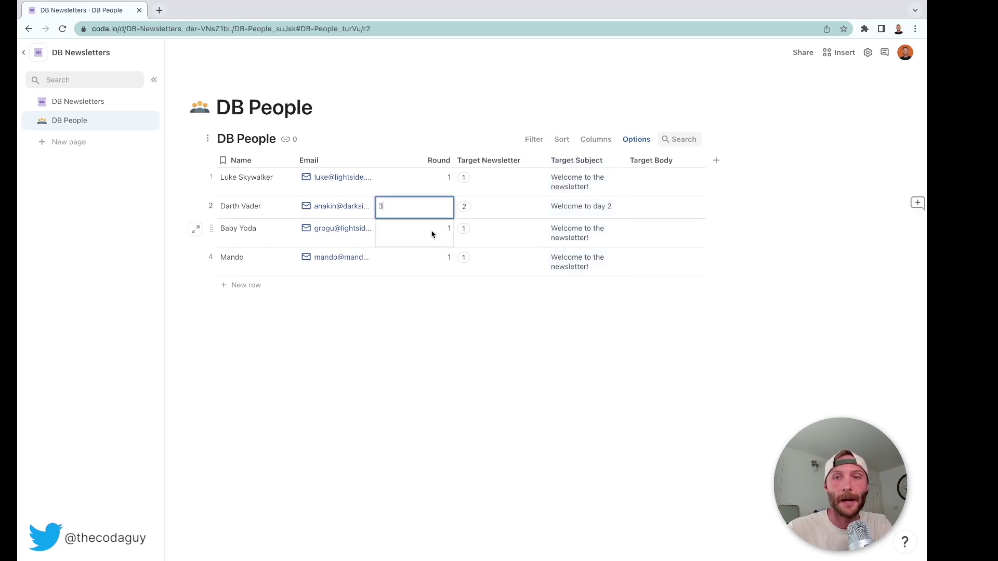
key("Return")
left_click(441, 207)
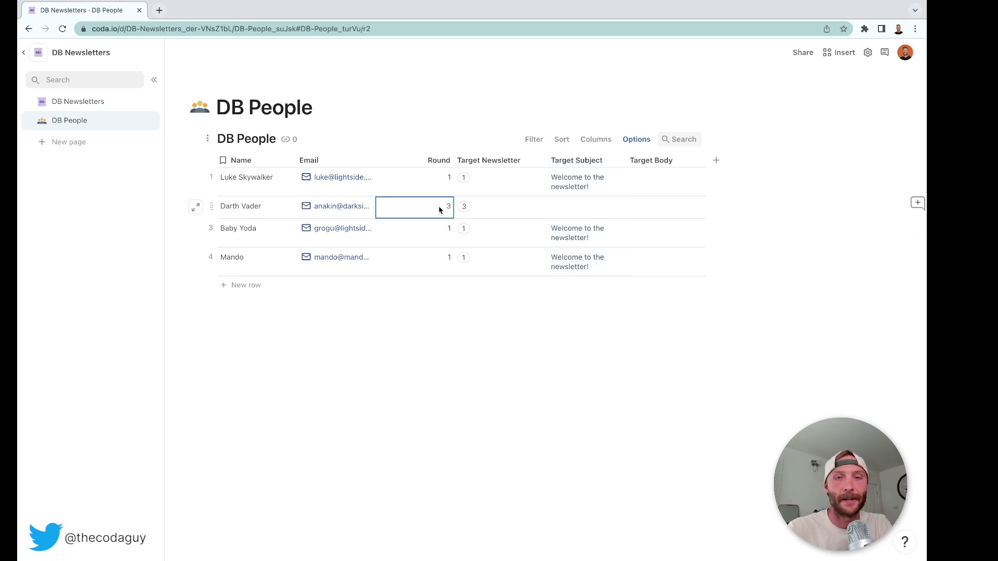
type("2")
left_click(526, 214)
Set the Target Body formula to Target Newsletter.Newsletter.
left_click(654, 157)
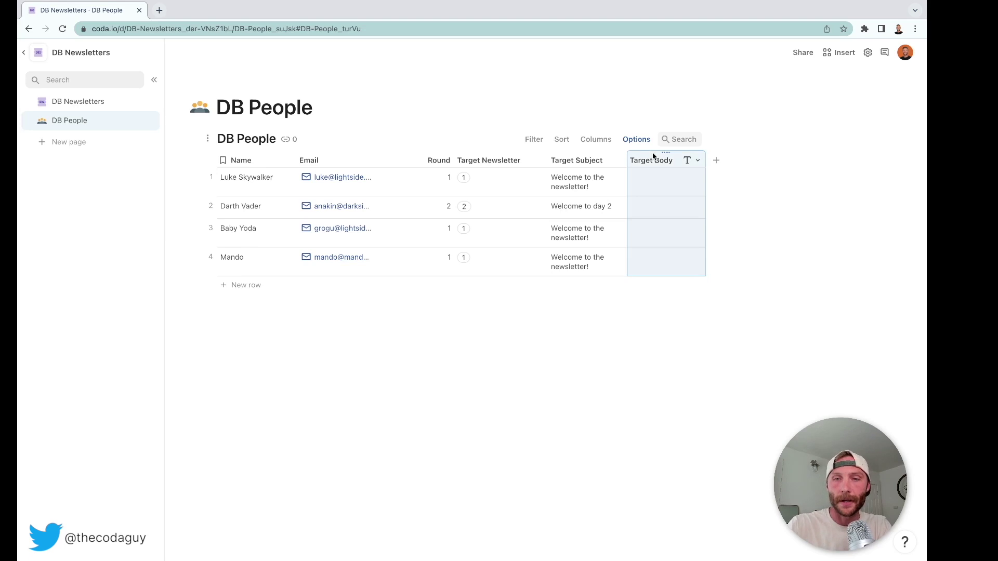
key("equal")
type("Target Newsletter.Round")
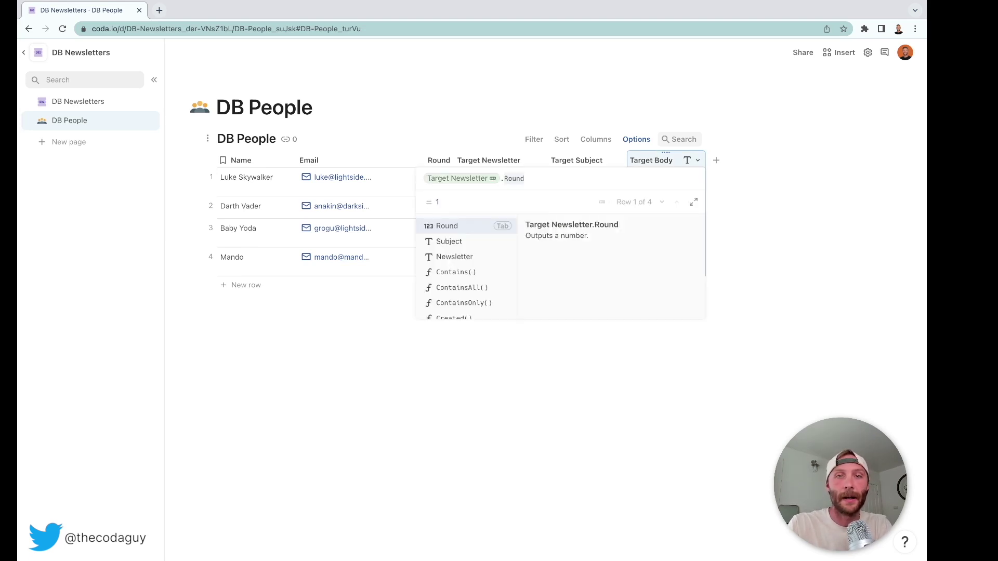
key("Down")
key("Down")
key("Tab")
key("Return")
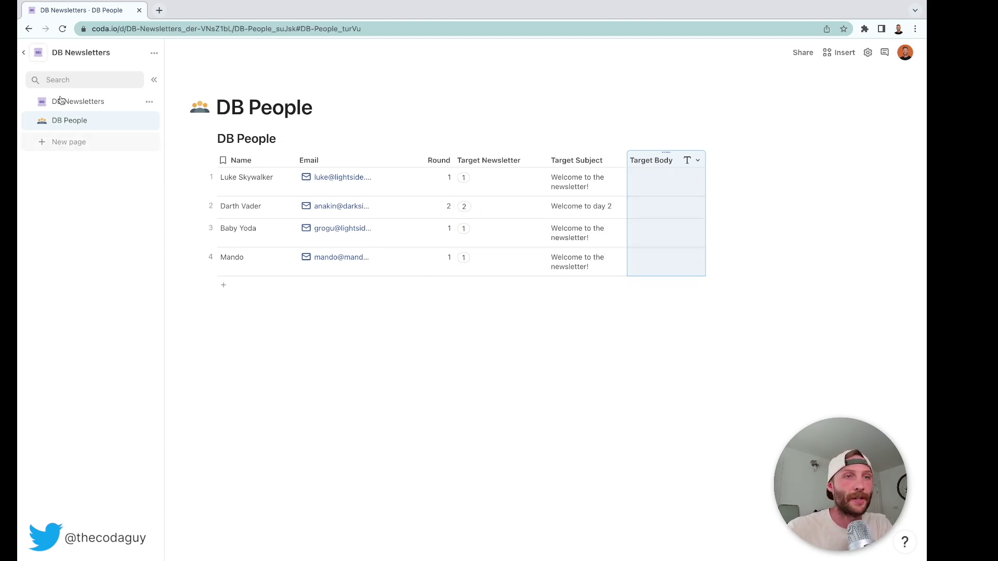
left_click(76, 104)
In round 1's newsletter detail view, hide the hidden-column link and comments from the layout.
left_click(501, 182)
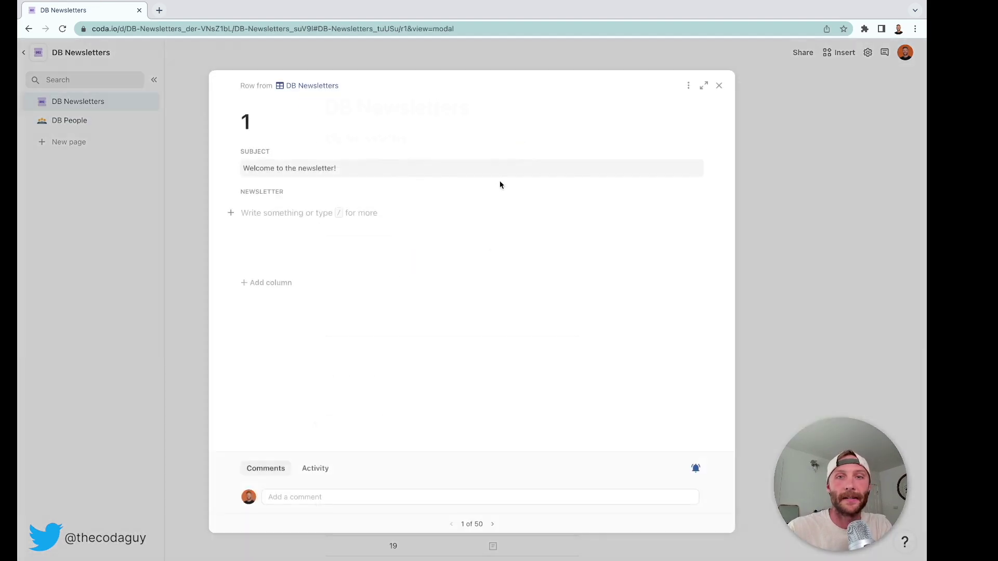
left_click(685, 87)
left_click(738, 105)
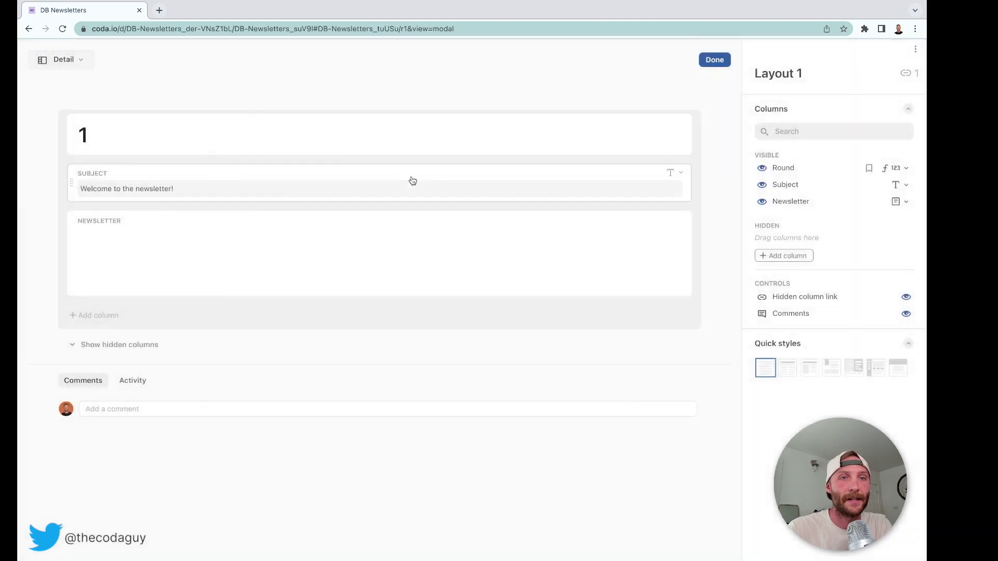
left_click(906, 297)
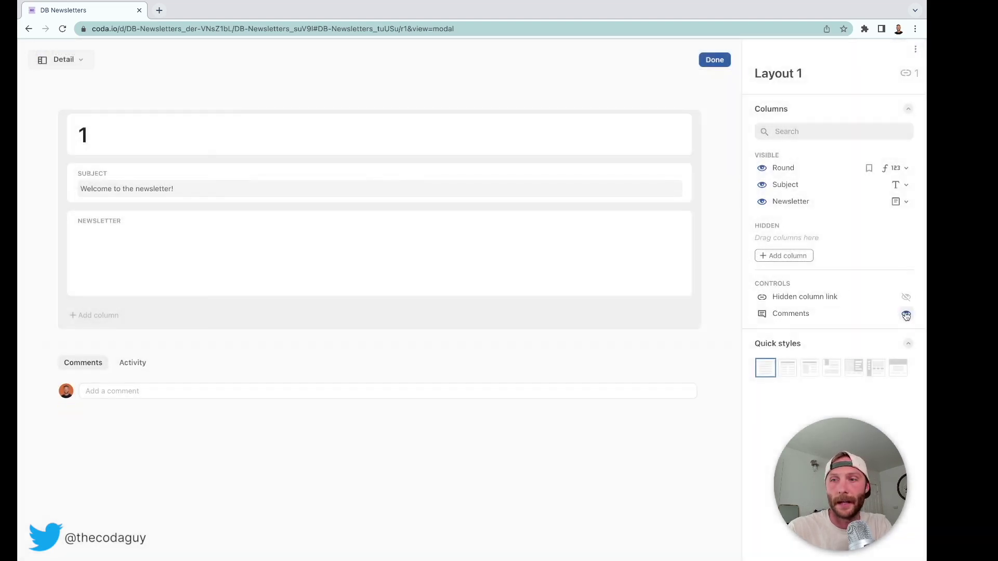
left_click(906, 313)
left_click(714, 60)
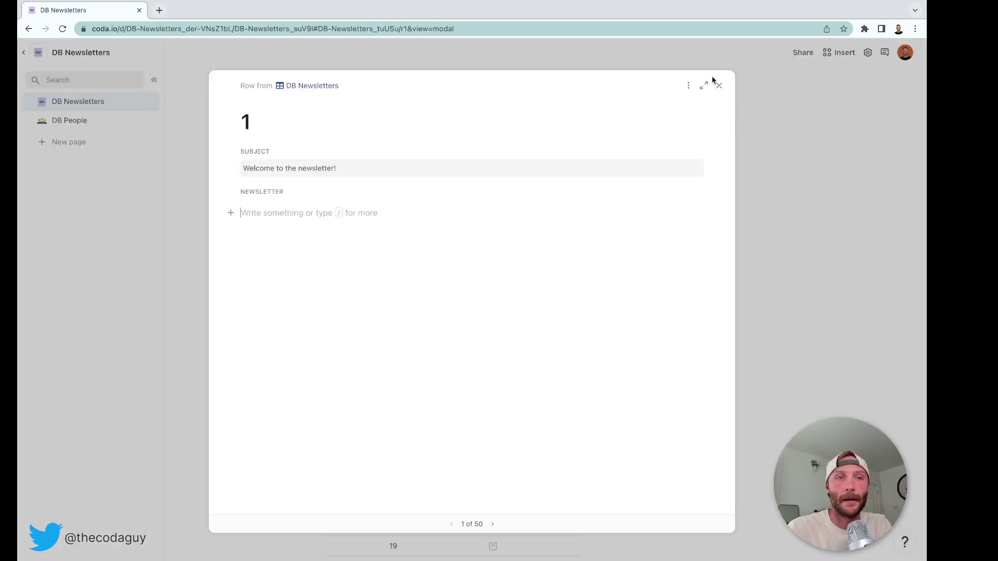
Write a large heading 'Welcome! This is our newsletter' in the Newsletter field.
left_click(319, 212)
type("/lar")
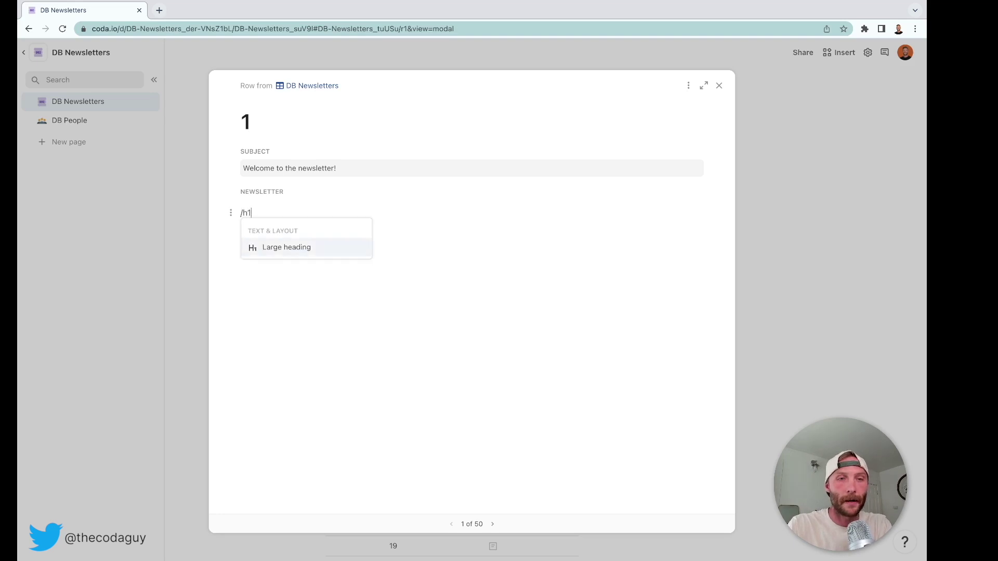
key("Return")
type("Welc")
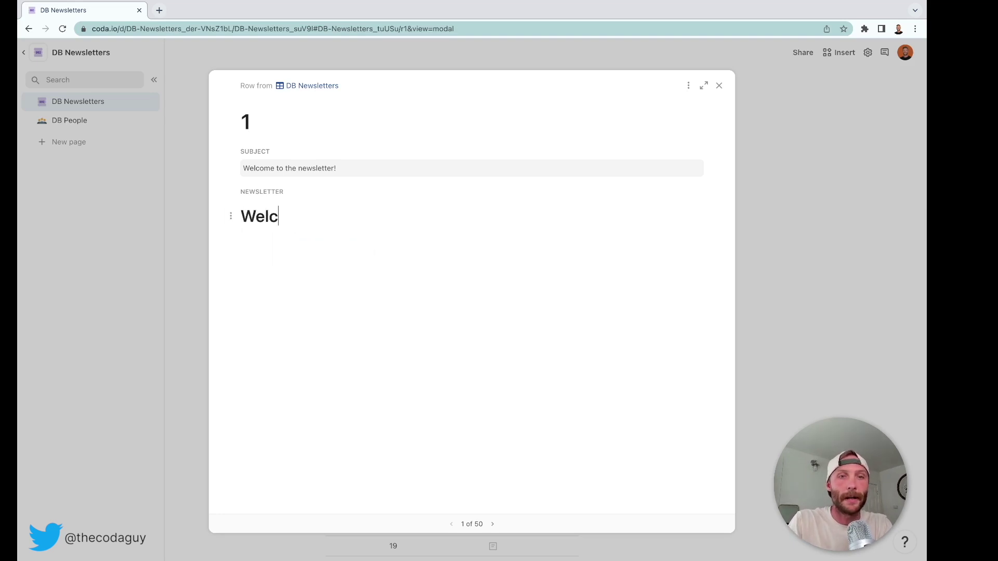
type("ome! This")
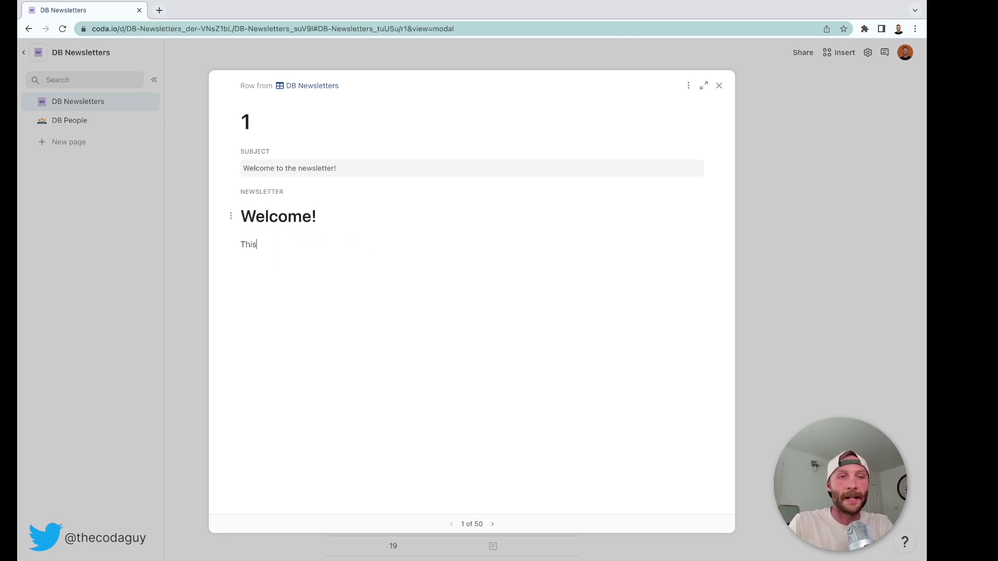
type(" is our newslett")
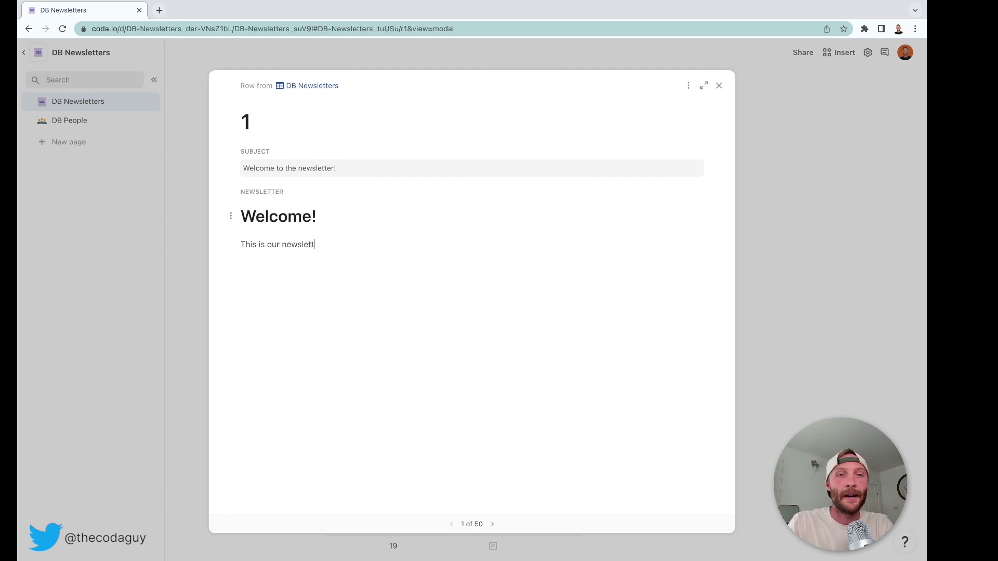
type("er")
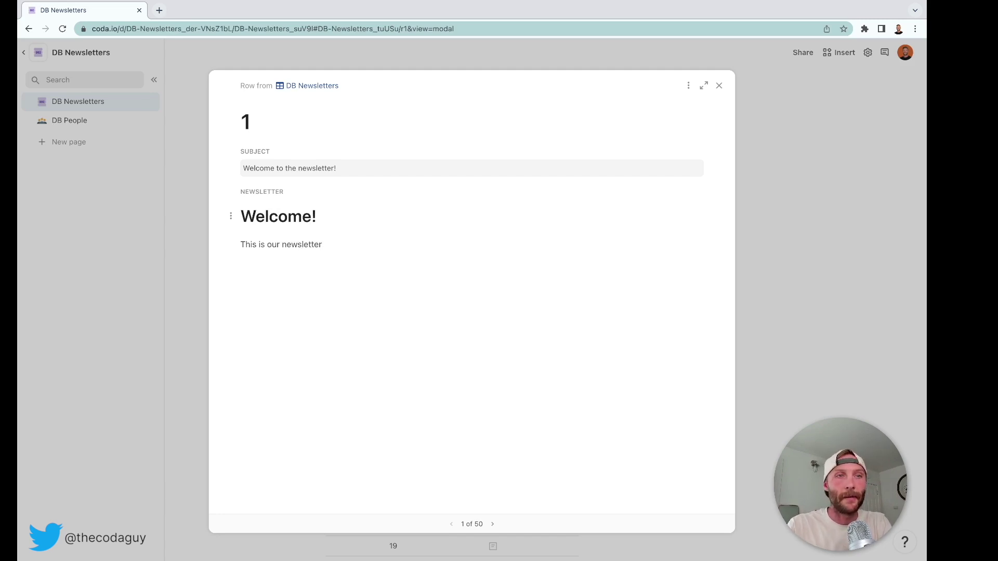
left_click(719, 85)
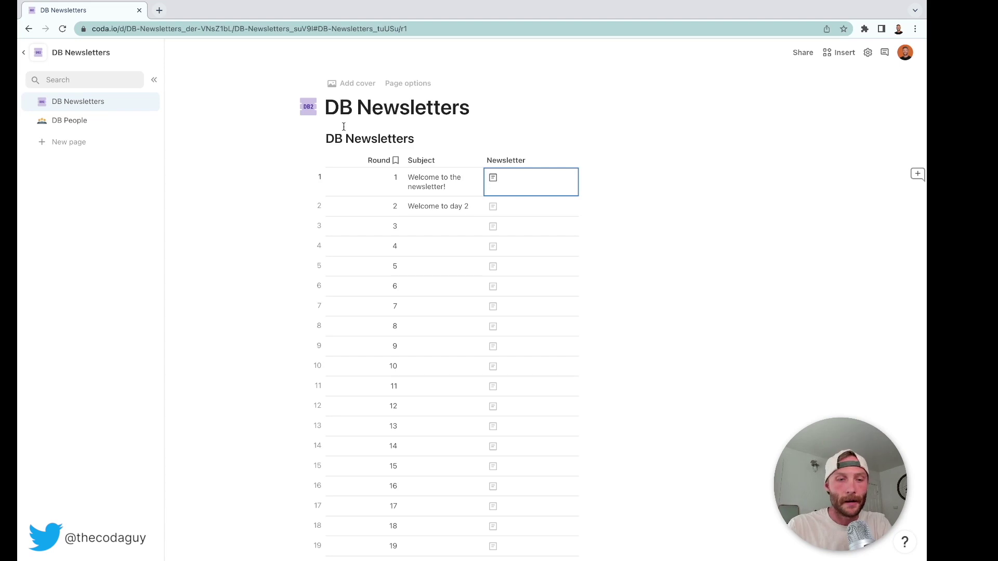
Screenshot the DB Newsletters title and paste it centered as a banner in newsletter 1.
key("super+shift+4")
left_click_drag(292, 92, 479, 134)
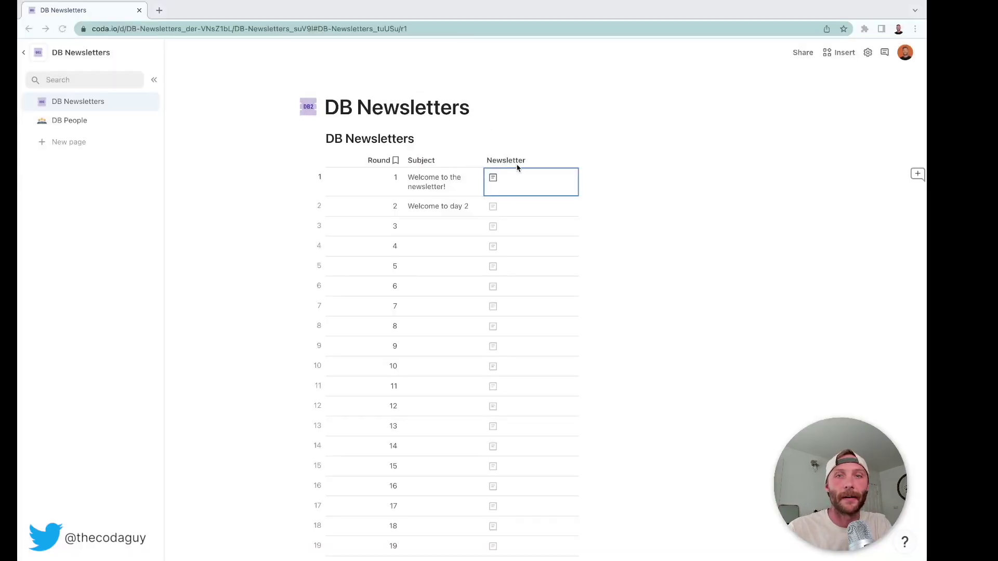
left_click(492, 177)
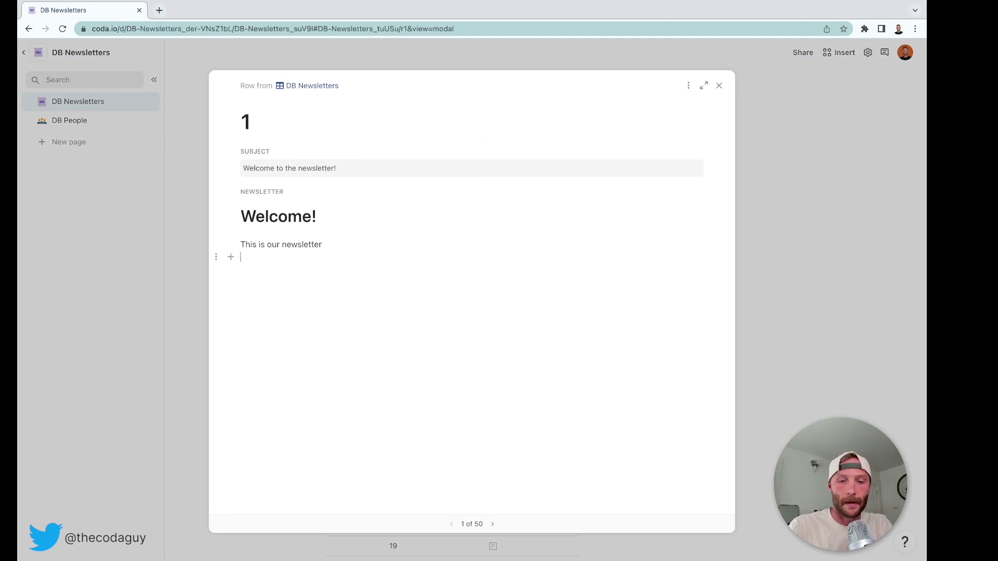
key("super+v")
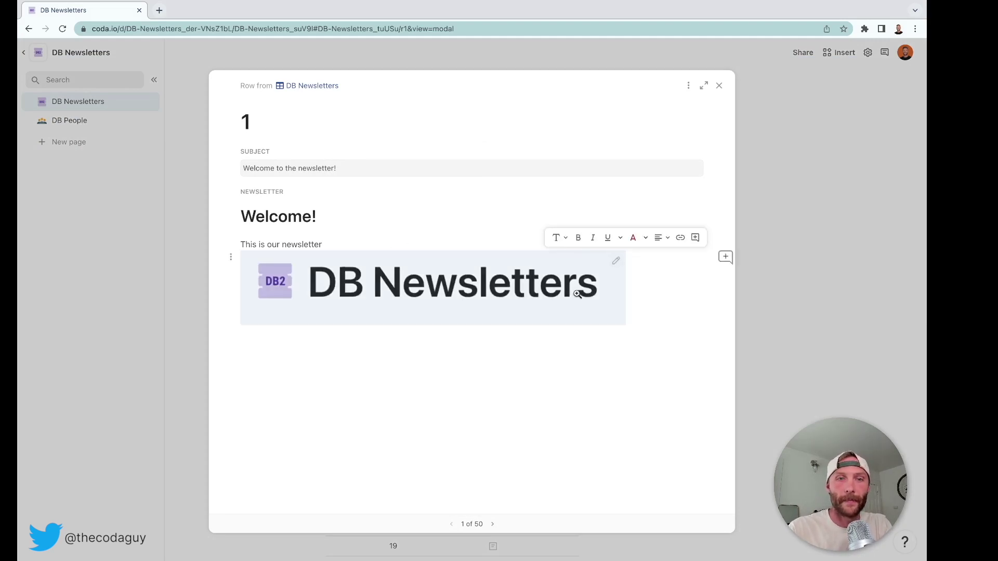
left_click(663, 237)
left_click(644, 258)
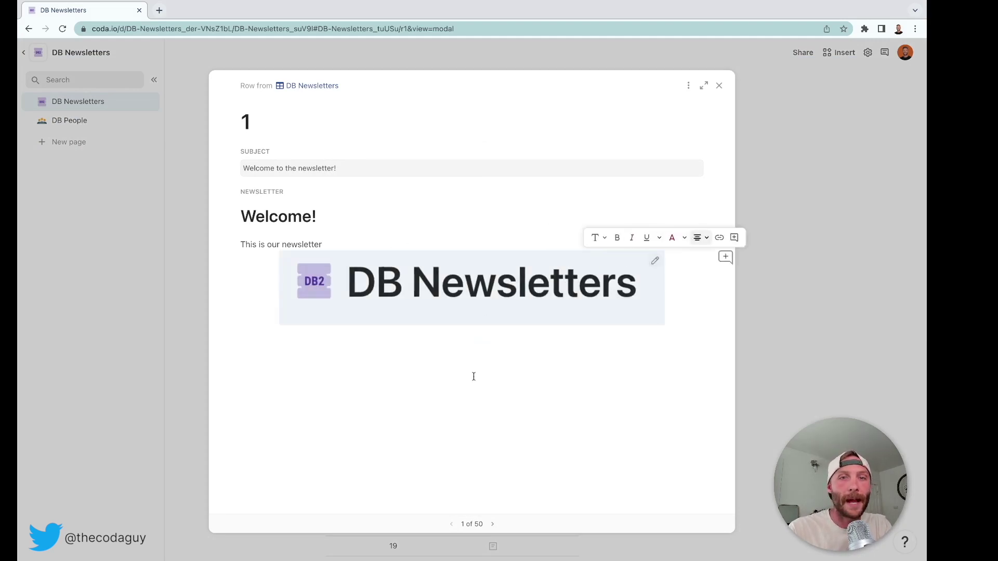
left_click(474, 376)
Color the Welcome! heading dark red and center it.
triple_click(280, 216)
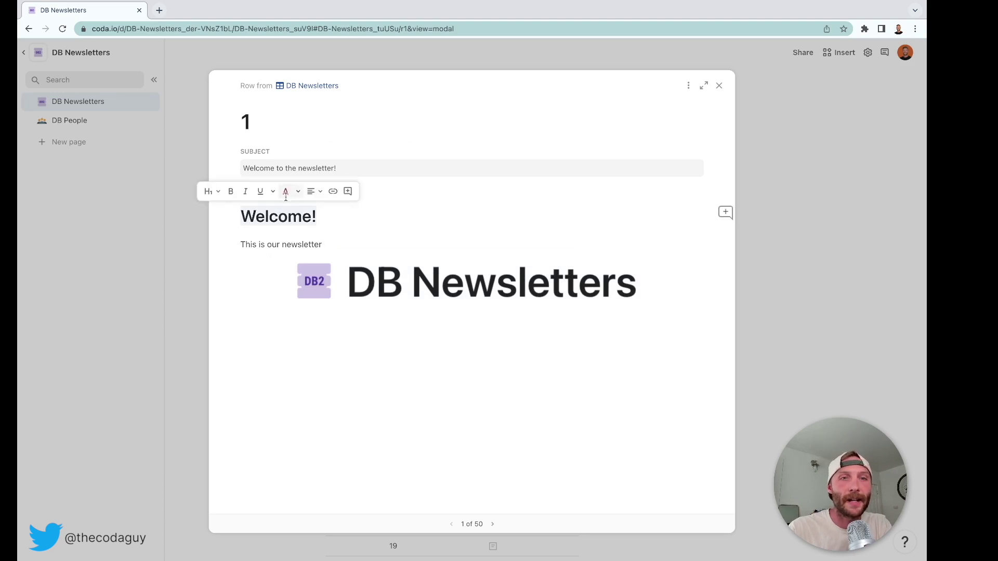
left_click(287, 193)
left_click(298, 196)
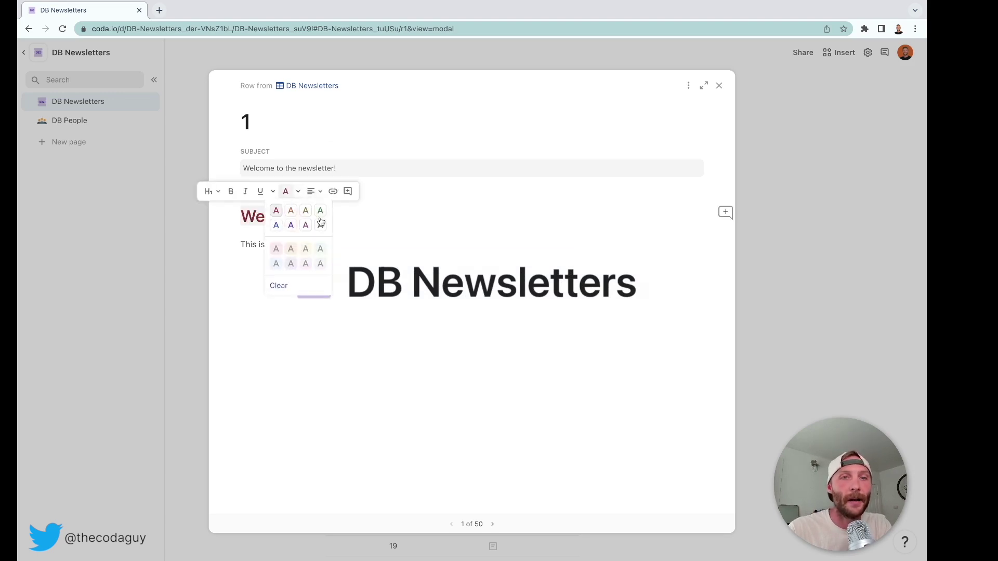
left_click(311, 191)
left_click(316, 206)
left_click(481, 420)
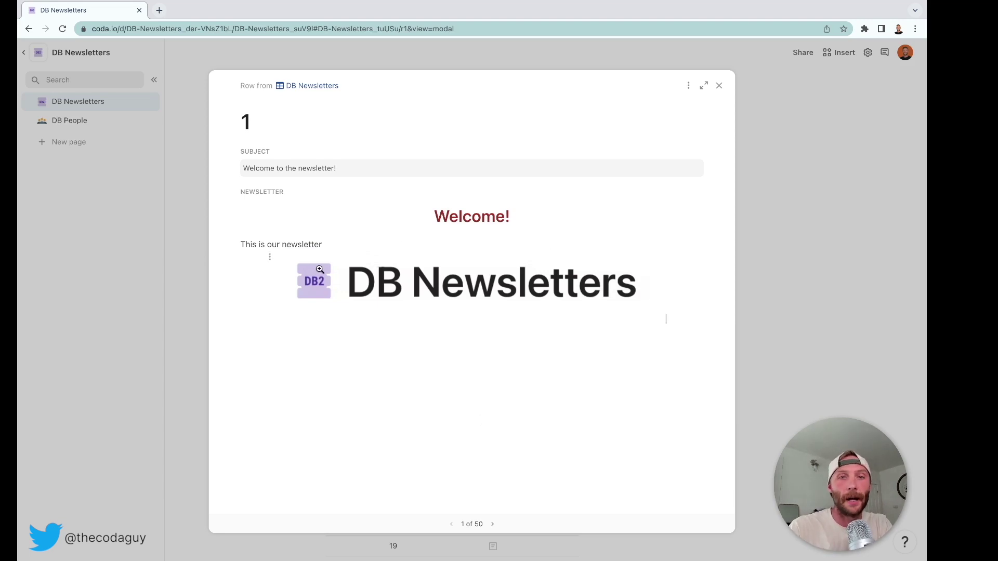
Add a 'Hey {1},' greeting line above the newsletter text.
left_click(241, 245)
key("Return")
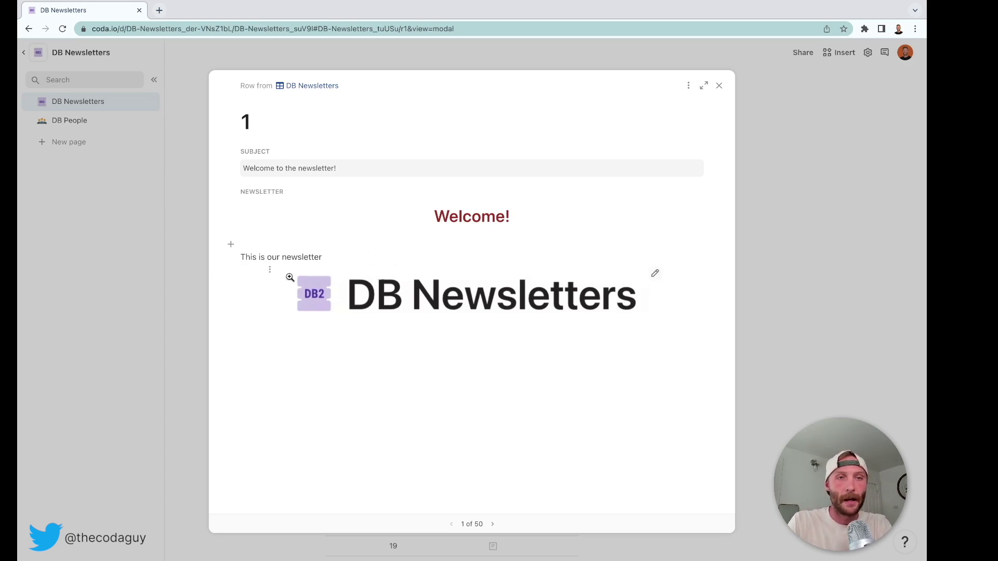
type("Hey {1},")
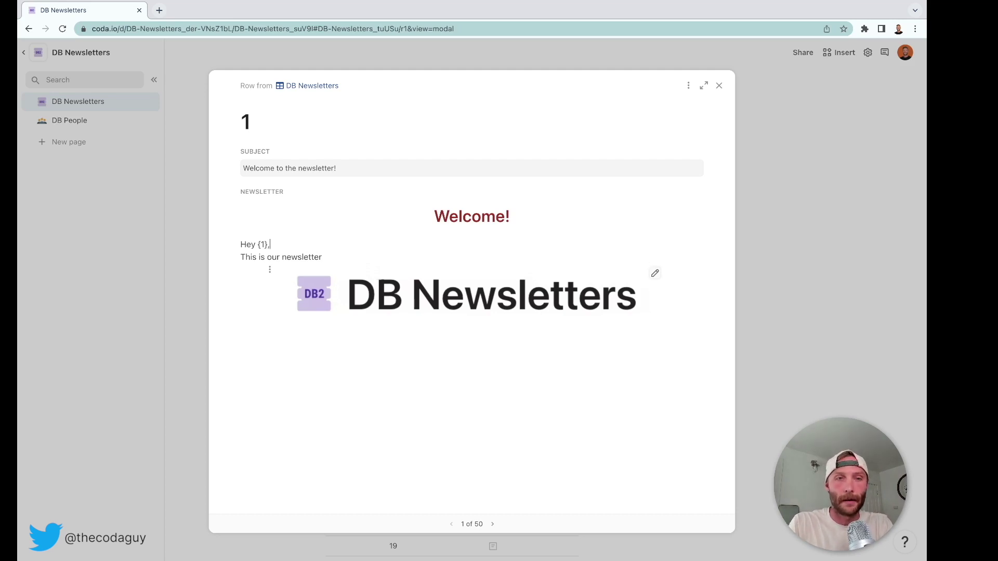
key("Return")
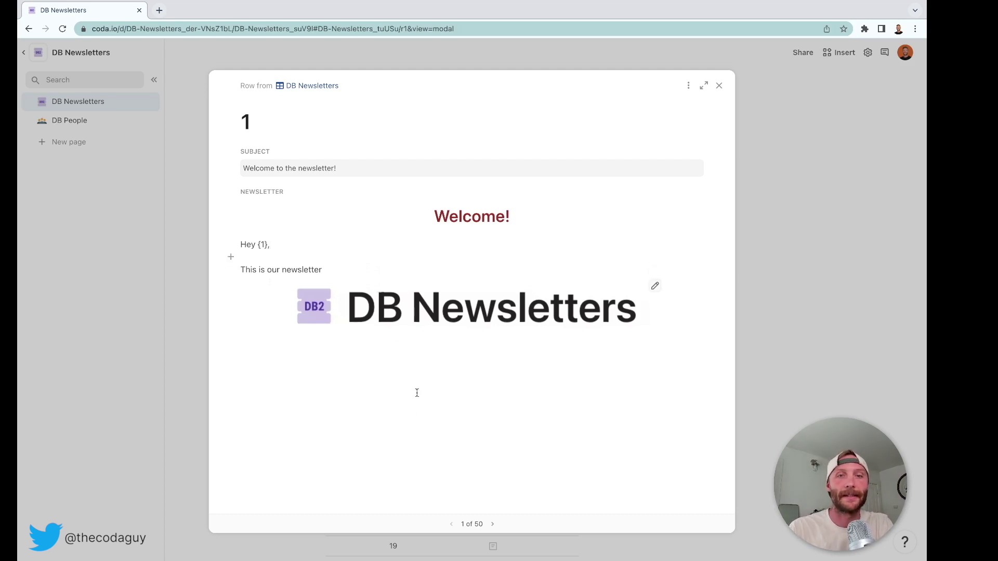
left_click(721, 89)
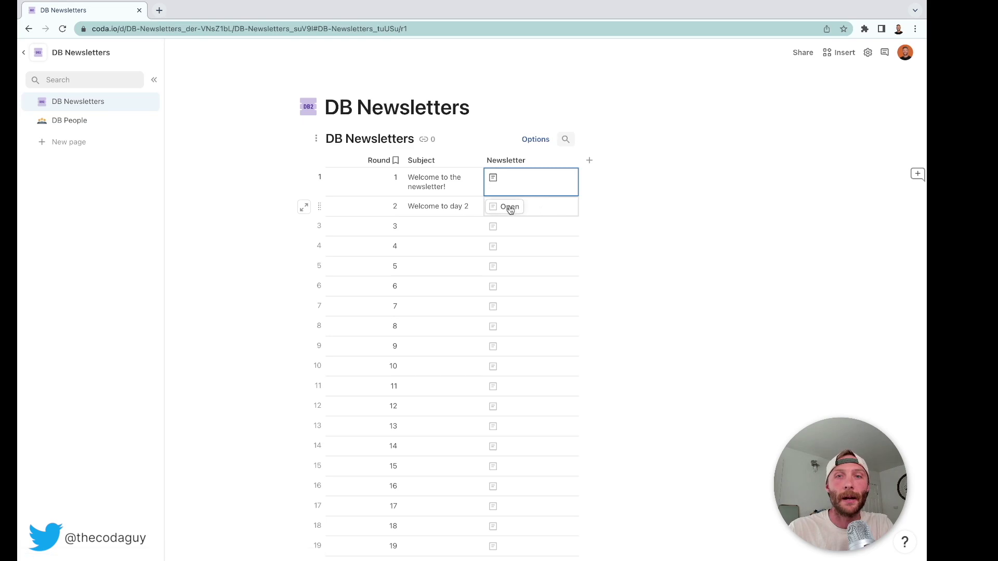
Write 'Hey {1},' and 'Welcome to day 2, you made it!' in newsletter 2's body.
left_click(511, 209)
type("Hey {1},")
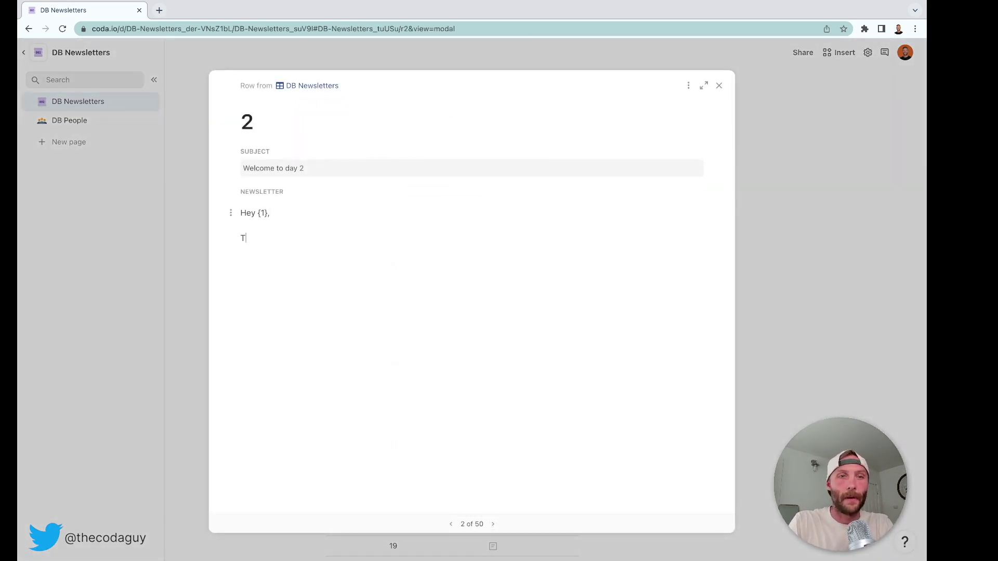
key("BackSpace")
type("We")
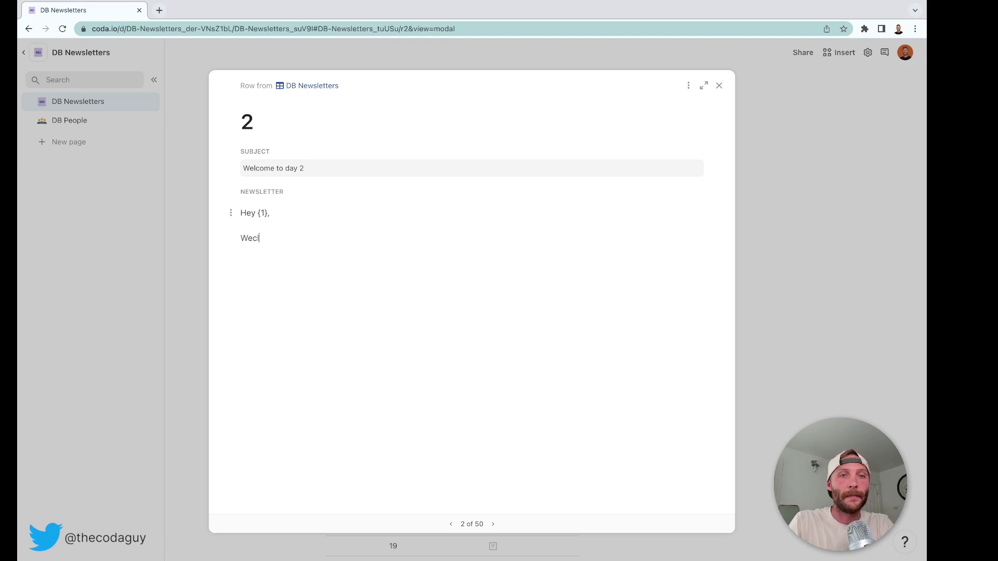
type("lcome to day ")
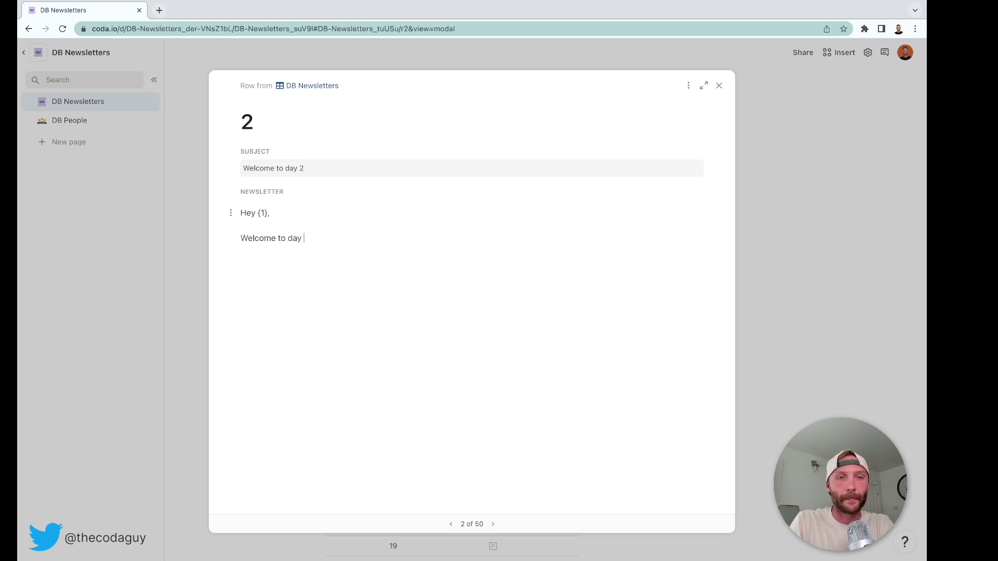
type("2, you made it!")
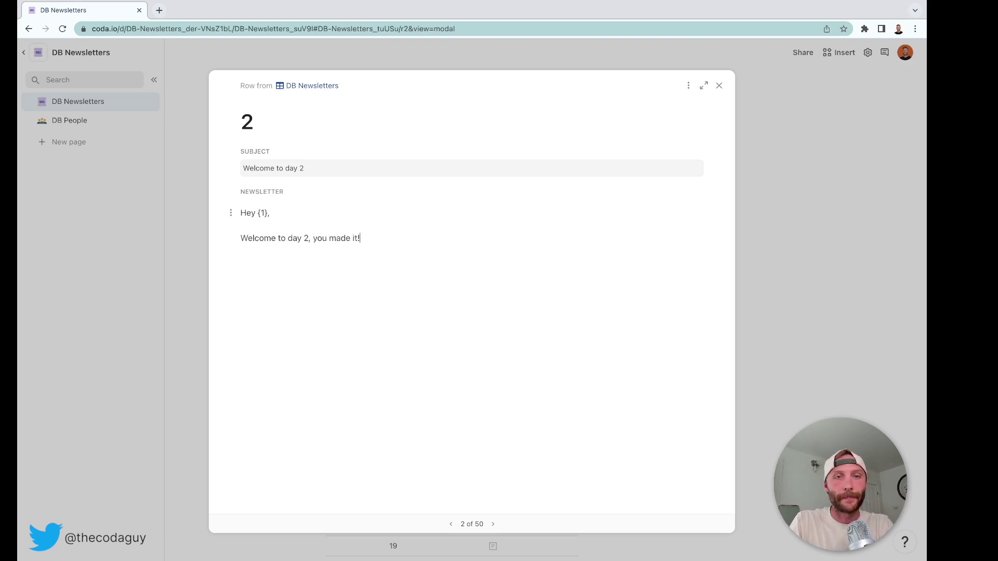
left_click(717, 84)
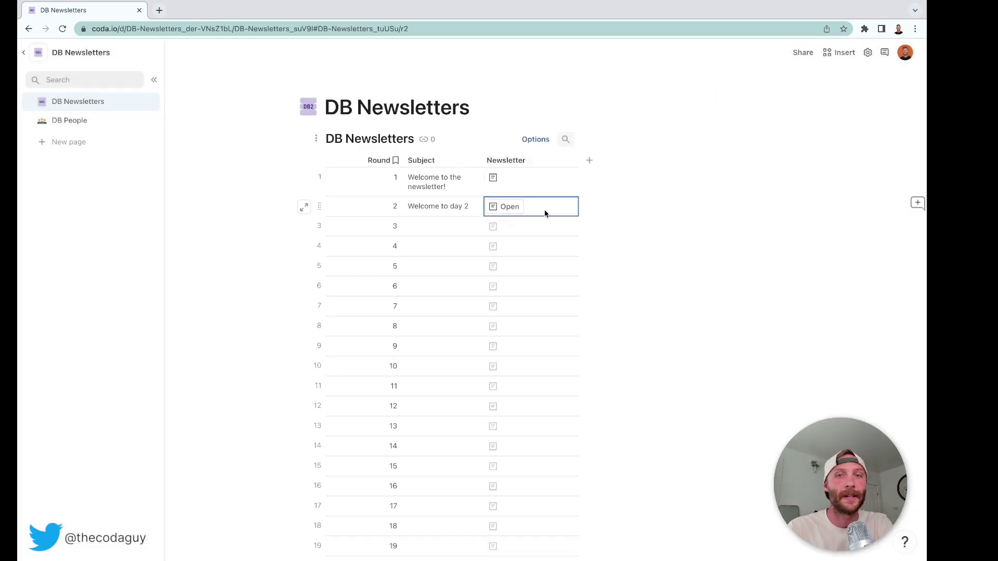
On DB People, widen the Target Body column and clear its formula.
left_click(83, 120)
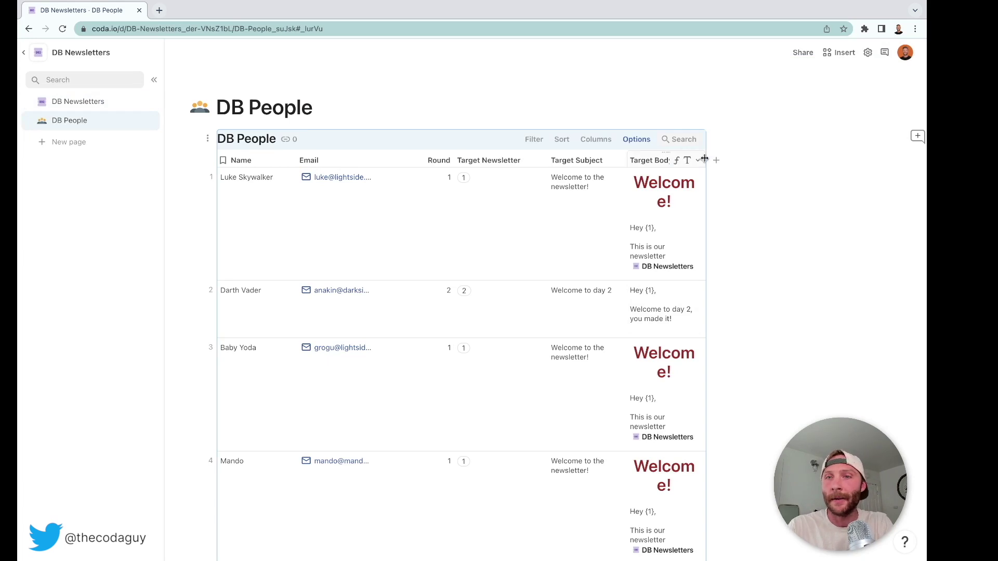
left_click_drag(704, 158, 765, 160)
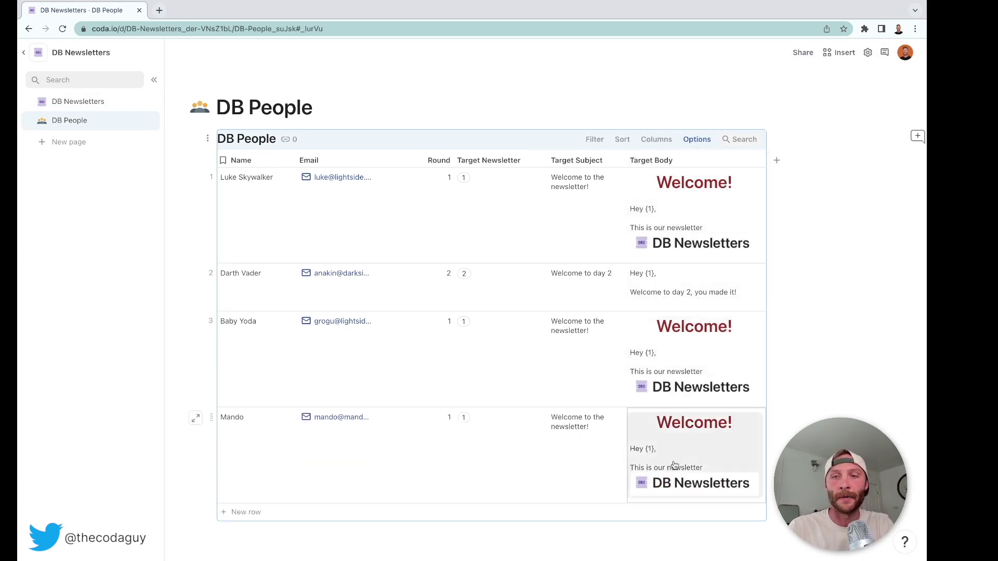
left_click(657, 158)
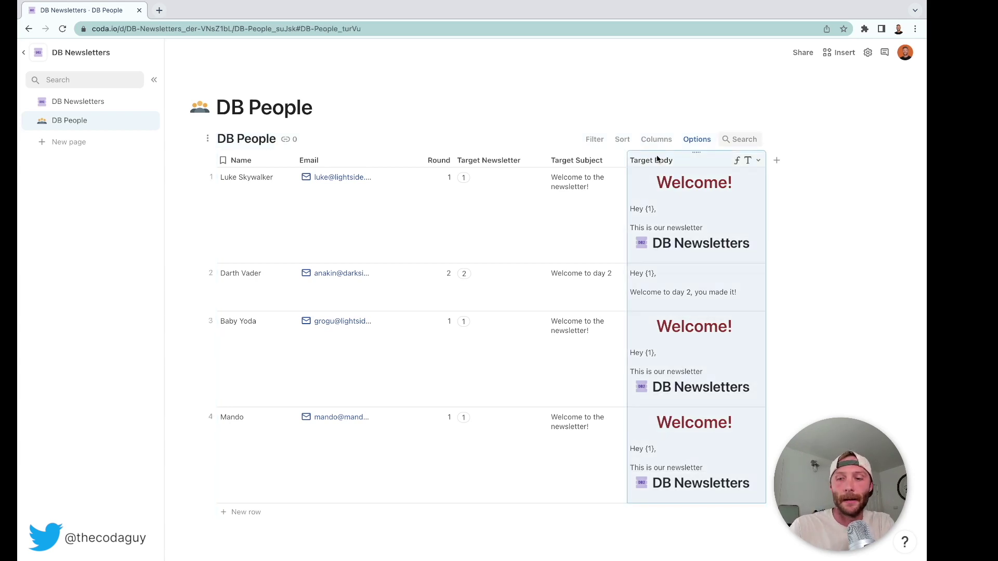
key("=")
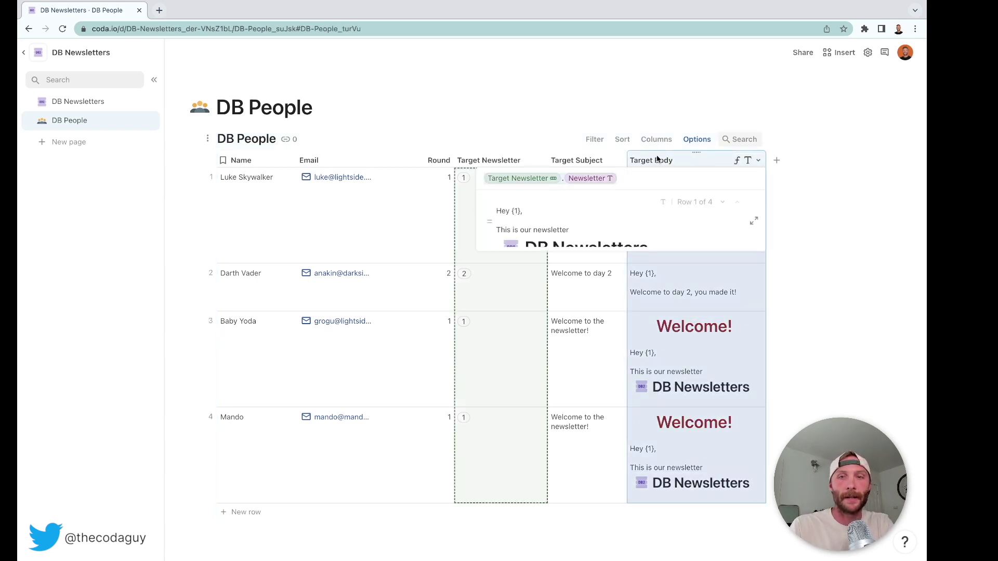
key("ctrl+a")
Rewrite the Target Body formula as Format(Target Newsletter.Newsletter, Name).
type("Format(")
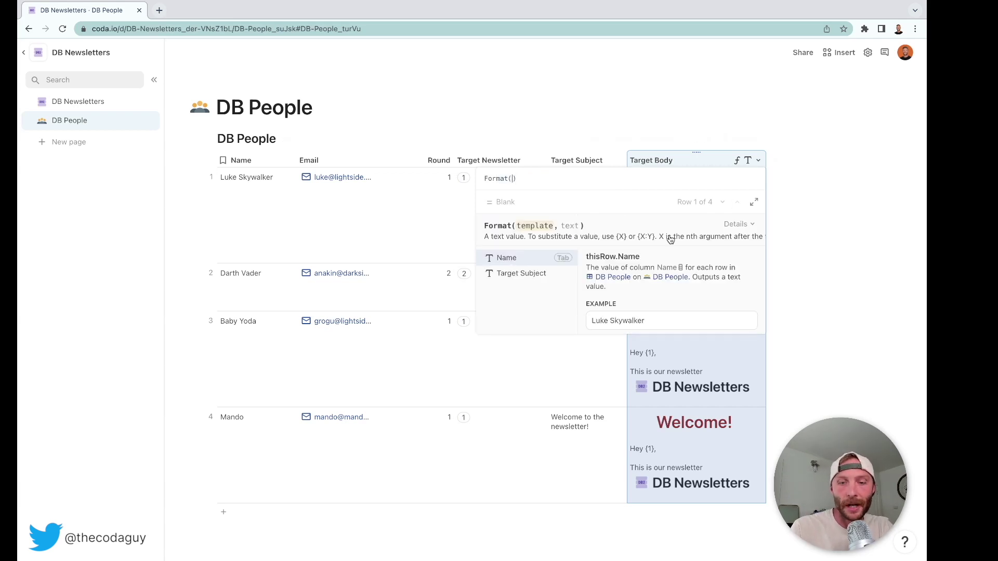
type("Target")
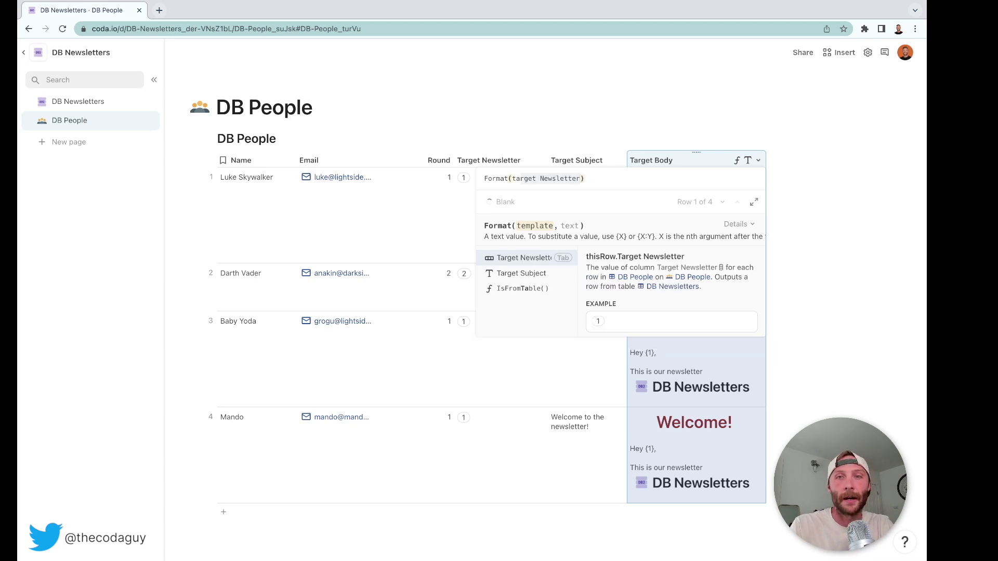
key("Tab")
type(".b")
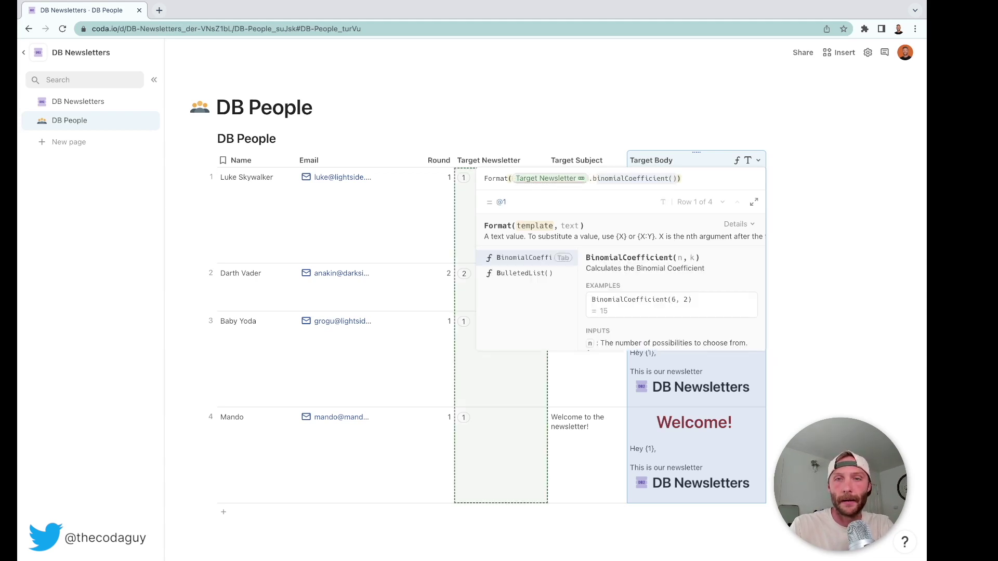
key("BackSpace")
type("n")
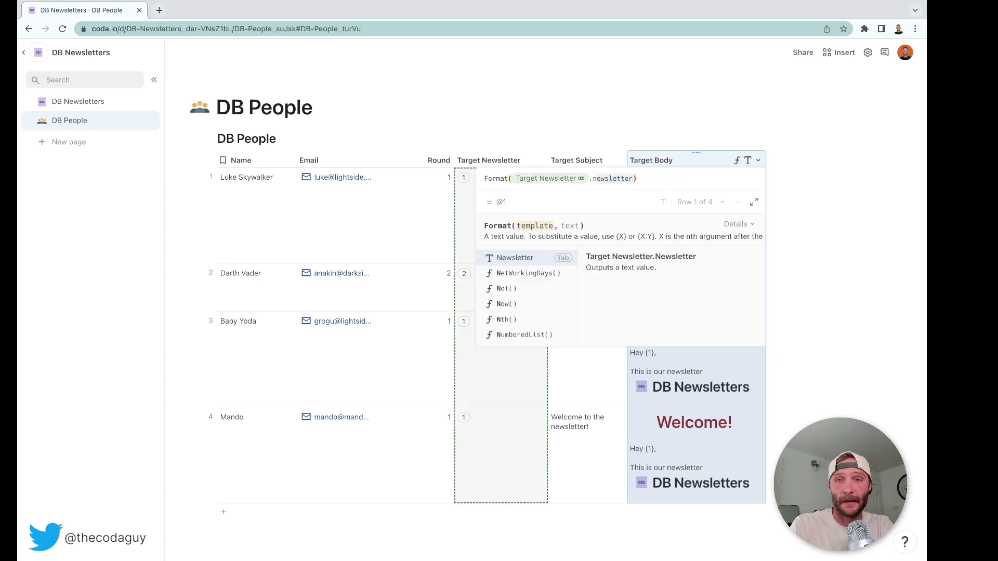
key("Tab")
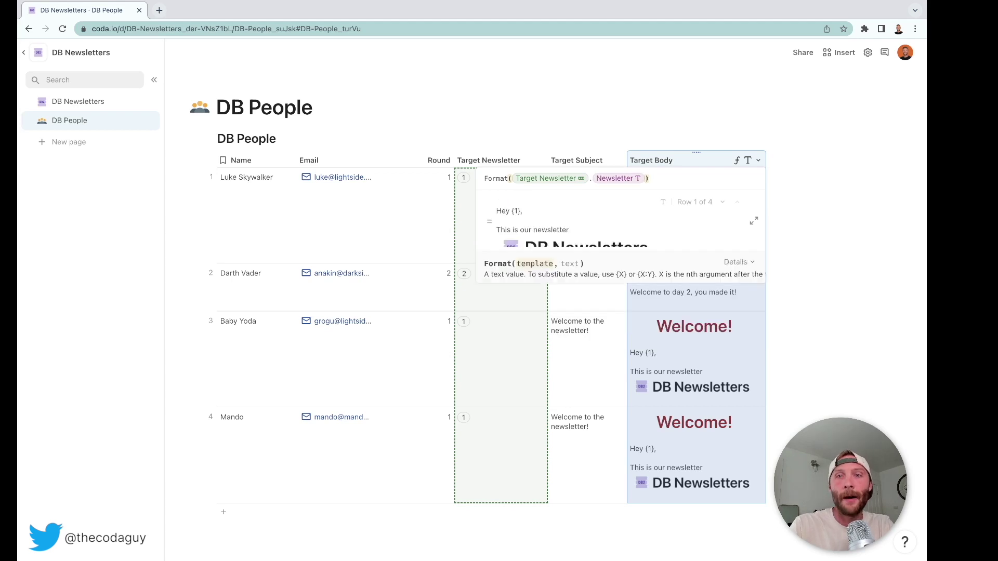
type(",Name")
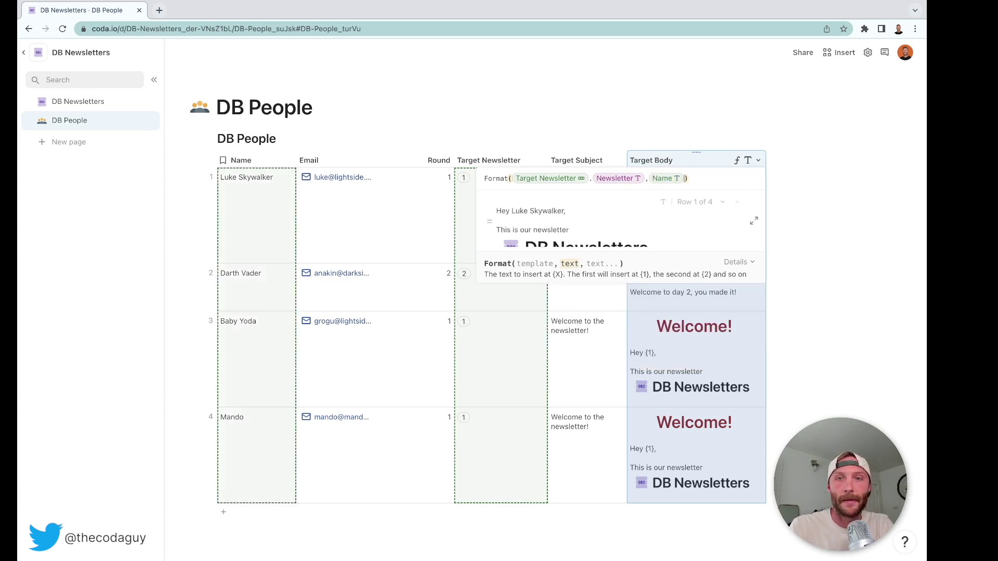
key("Return")
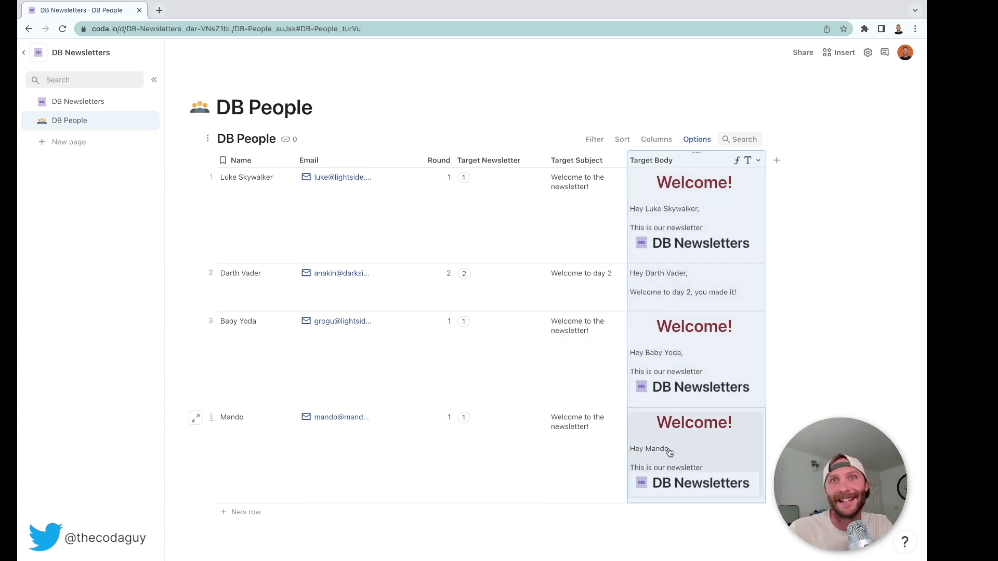
left_click(775, 163)
Give the new Column 7 the formula Name.Split(" ").First() to extract first names.
key("Escape")
key("equal")
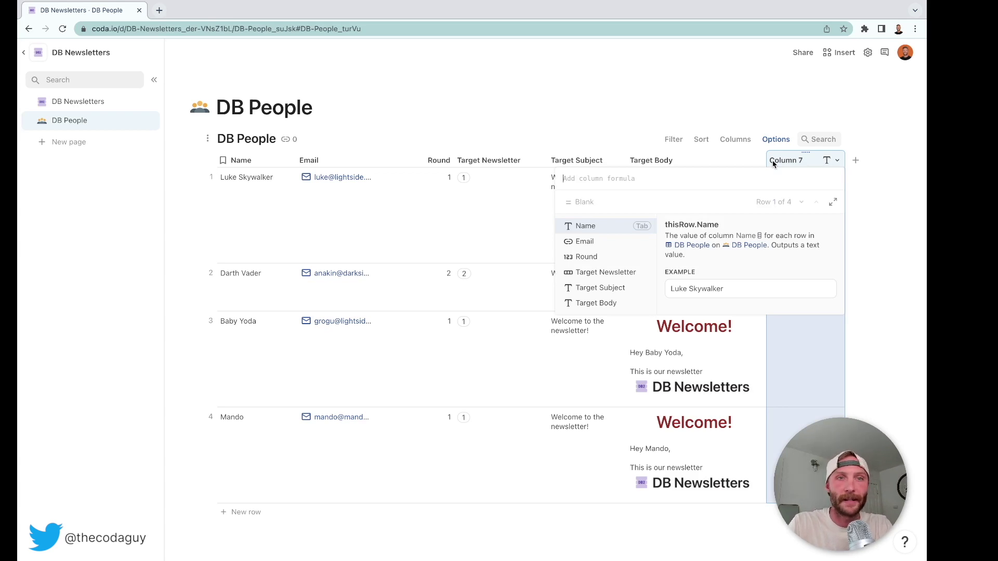
type("name")
key("Tab")
type(".spl")
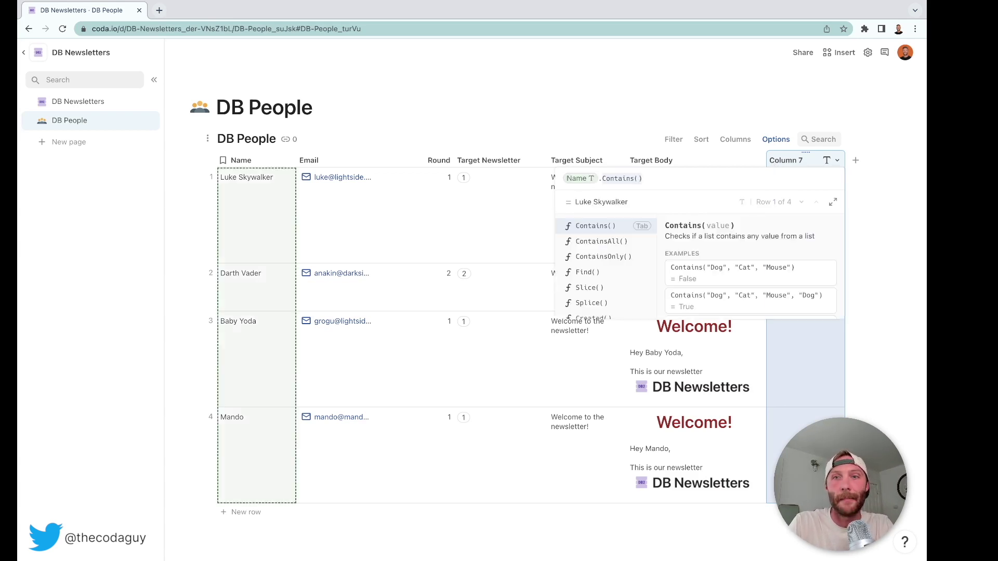
type("it")
key("Tab")
type("\"")
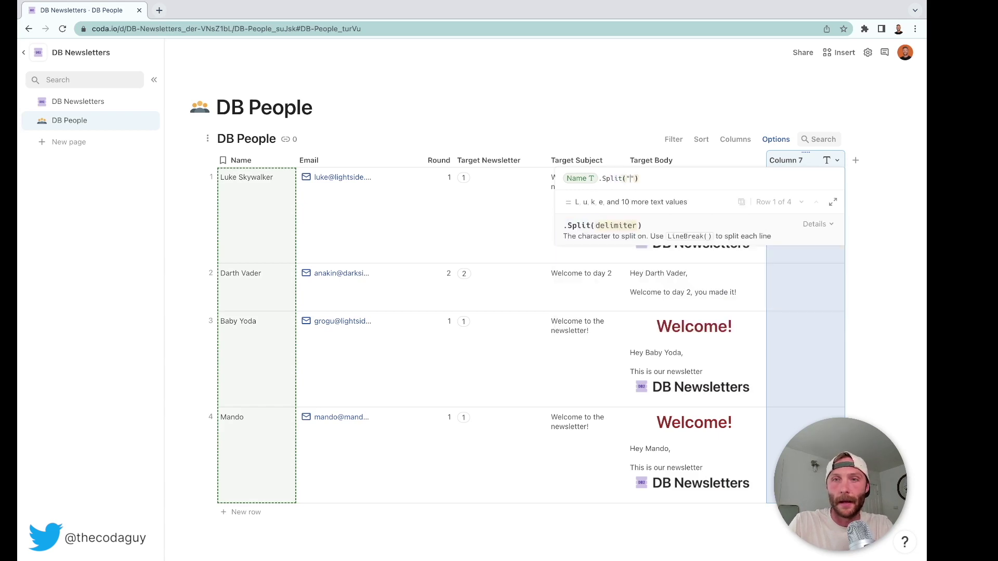
key("Right")
key("Right")
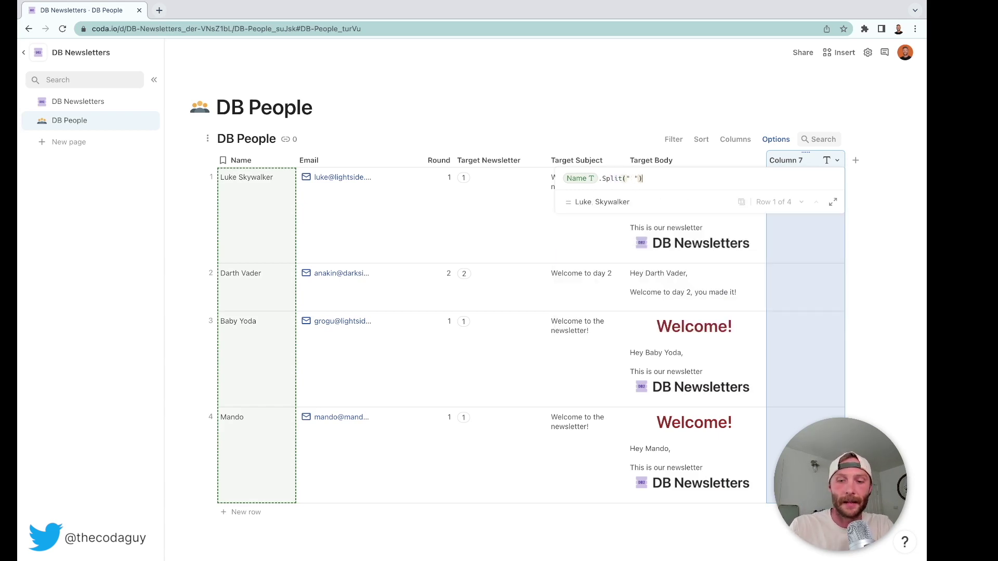
type(".first(")
key("Tab")
key("Right")
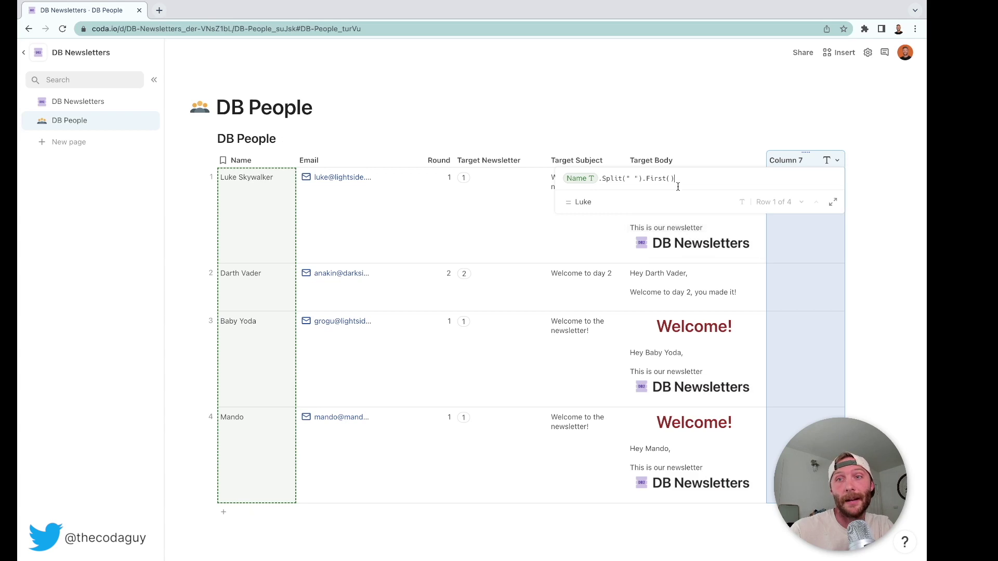
key("Return")
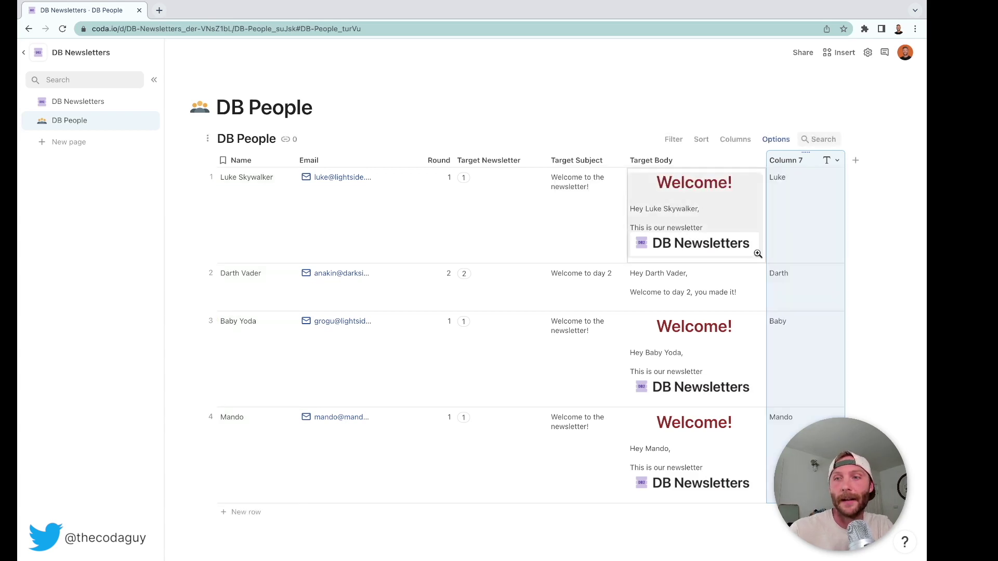
Replace Name with Column 7 in Target Body's Format formula.
left_click(664, 160)
type("=")
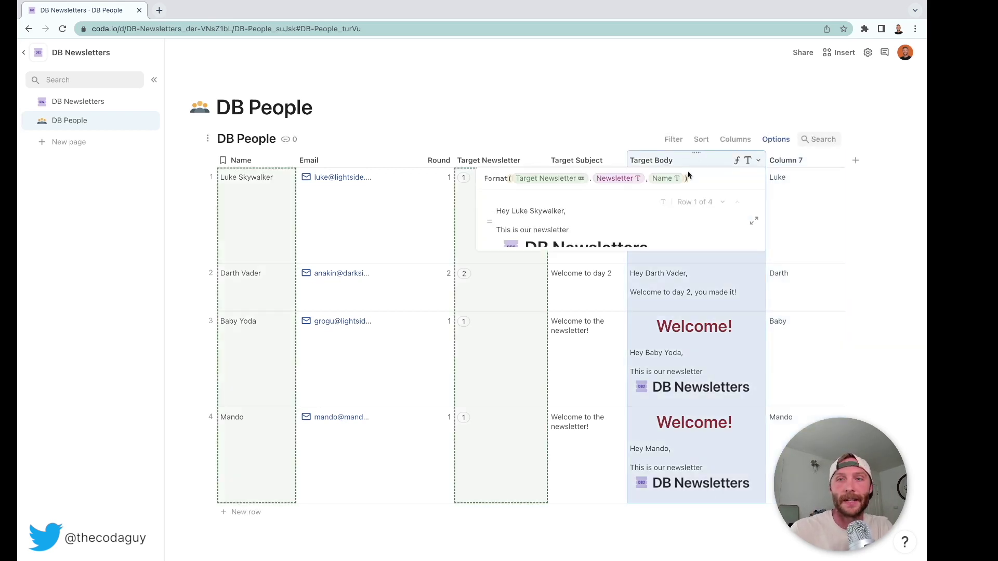
type("column 7")
key("Tab")
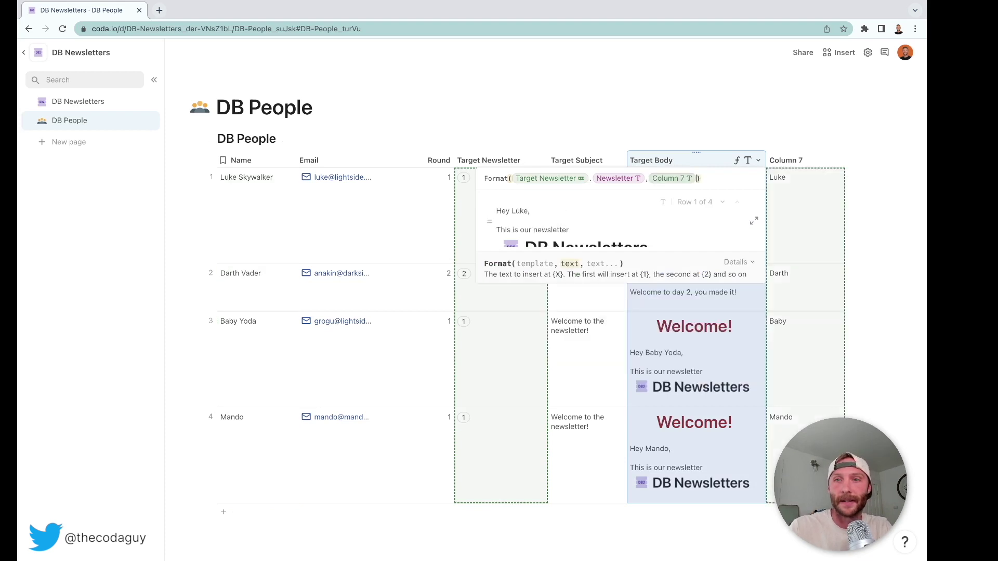
key("Return")
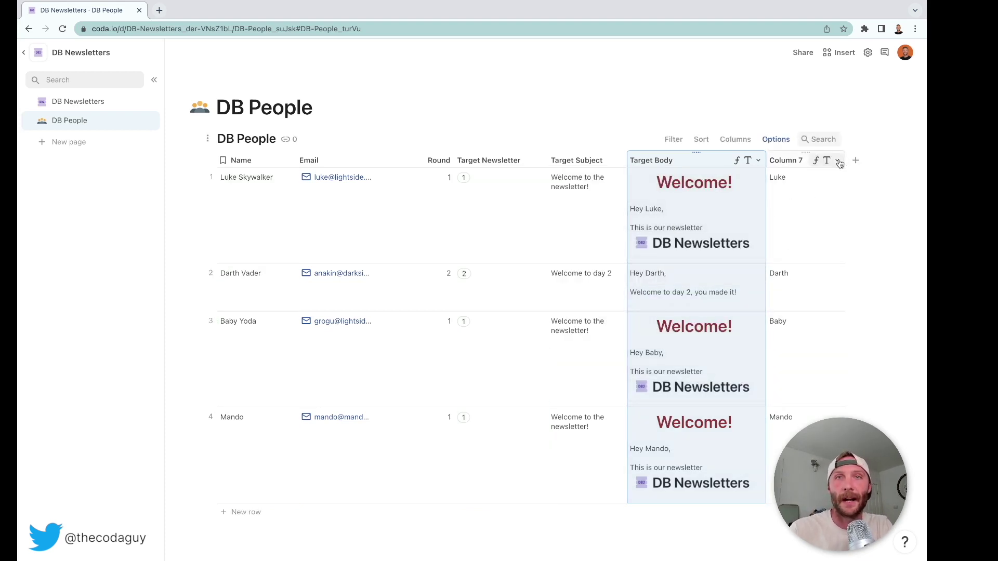
left_click(838, 161)
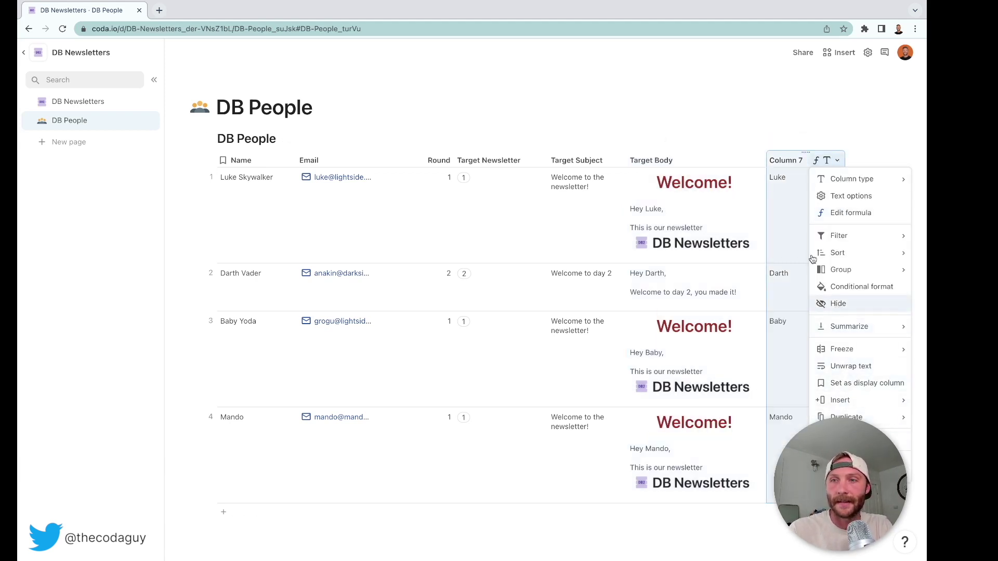
Rename Column 7 to First Name and hide it.
left_click(790, 157)
double_click(790, 159)
type("First")
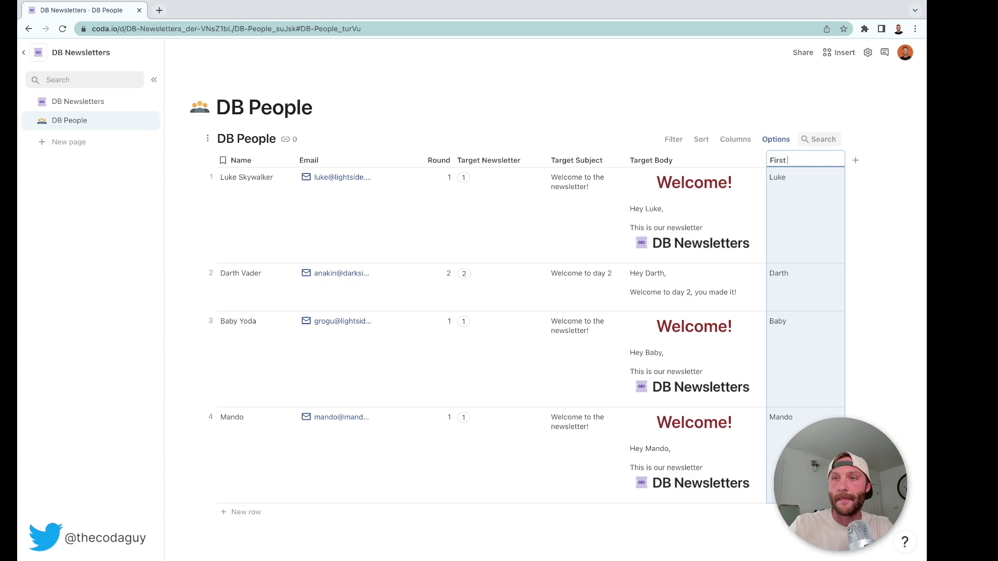
type(" Name")
key("Return")
left_click(837, 160)
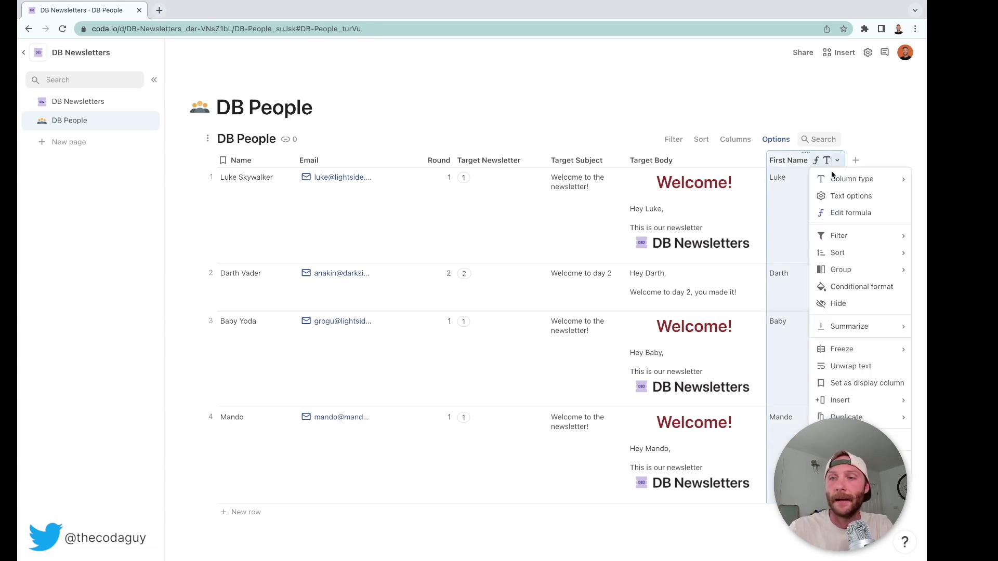
left_click(837, 304)
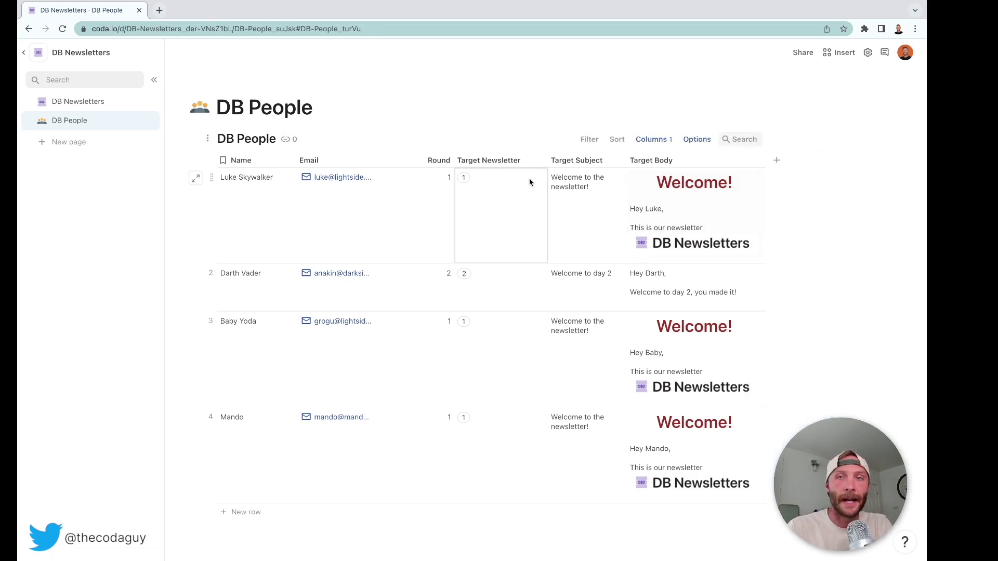
Hide the Target Newsletter, Target Subject and Target Body columns.
left_click(668, 161)
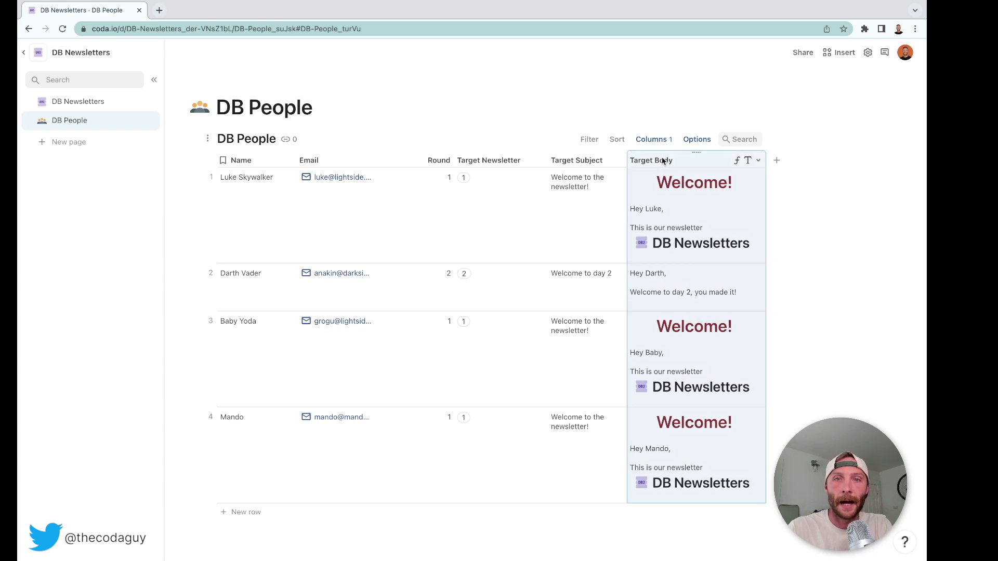
left_click(482, 161, "shift")
right_click(483, 161)
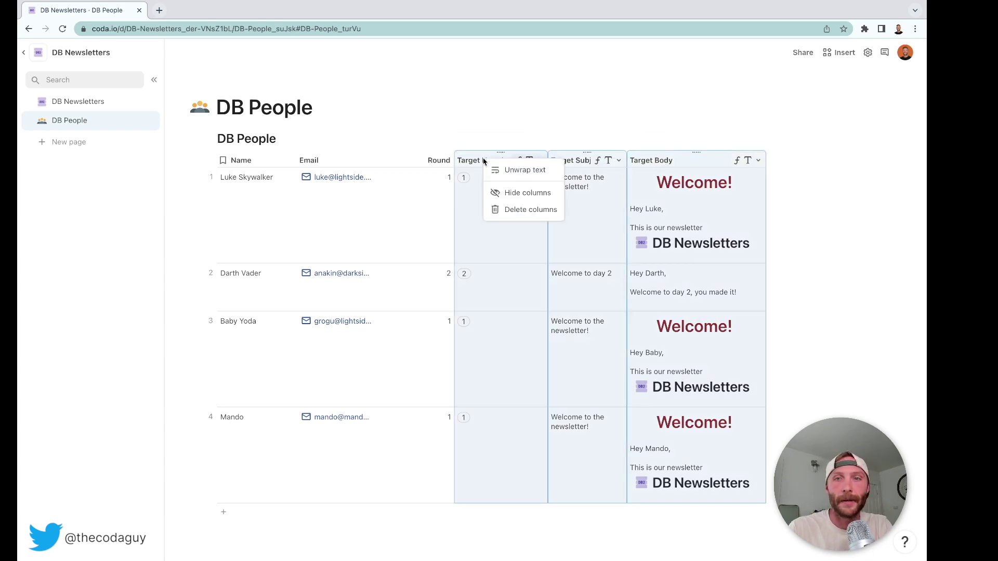
left_click(533, 193)
Add a new column after Round and name it Incrementor.
left_click(585, 158)
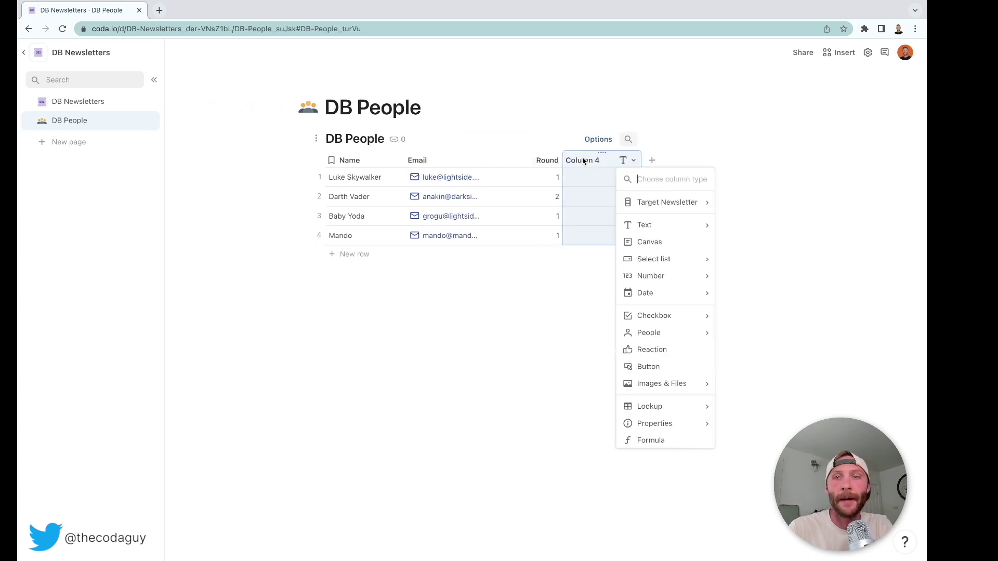
key("Escape")
double_click(584, 161)
type("In")
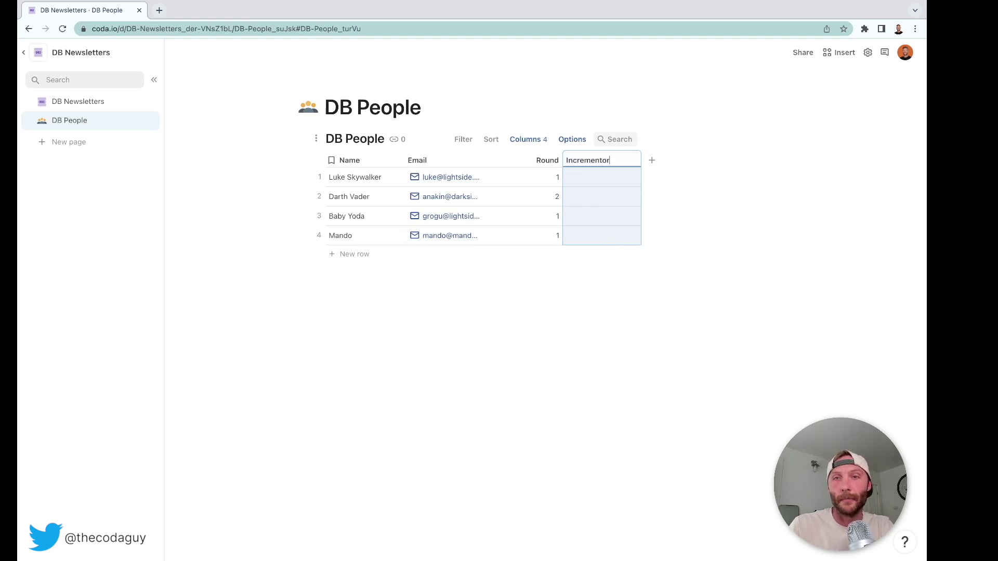
type("crementor")
left_click(618, 197)
Add two more columns, naming them Email Results and Send Email.
left_click(651, 160)
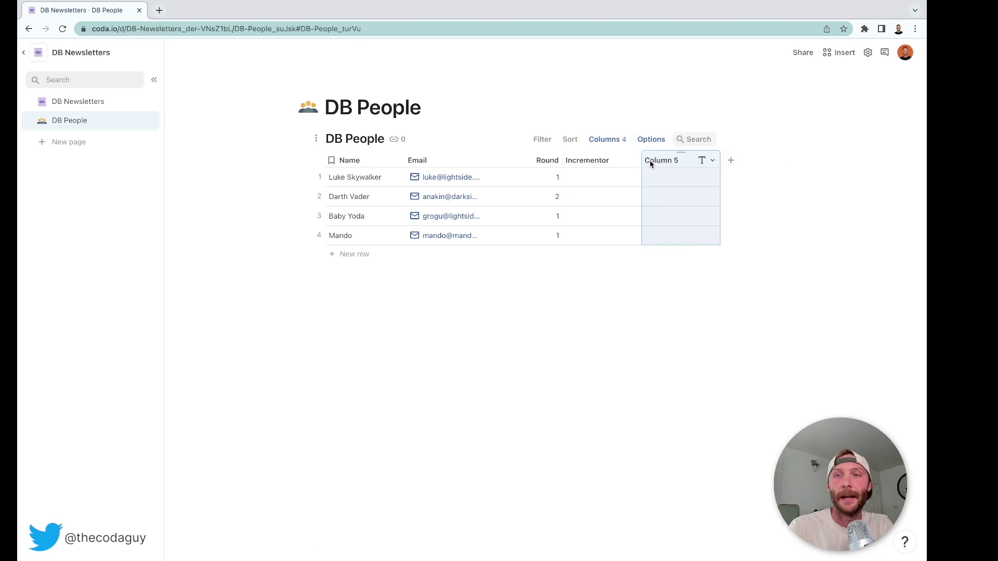
double_click(650, 162)
type("Email")
left_click(730, 160)
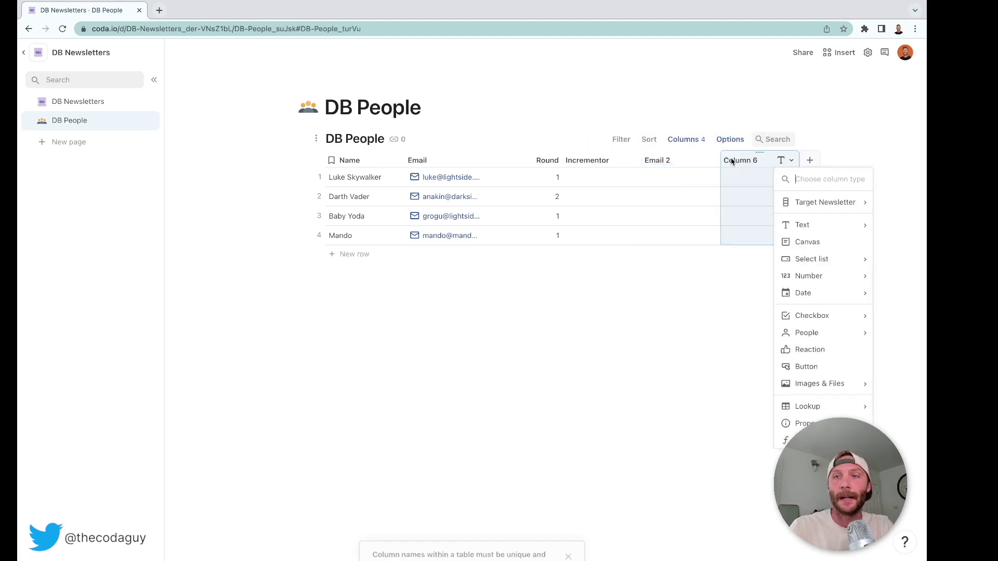
type("Email")
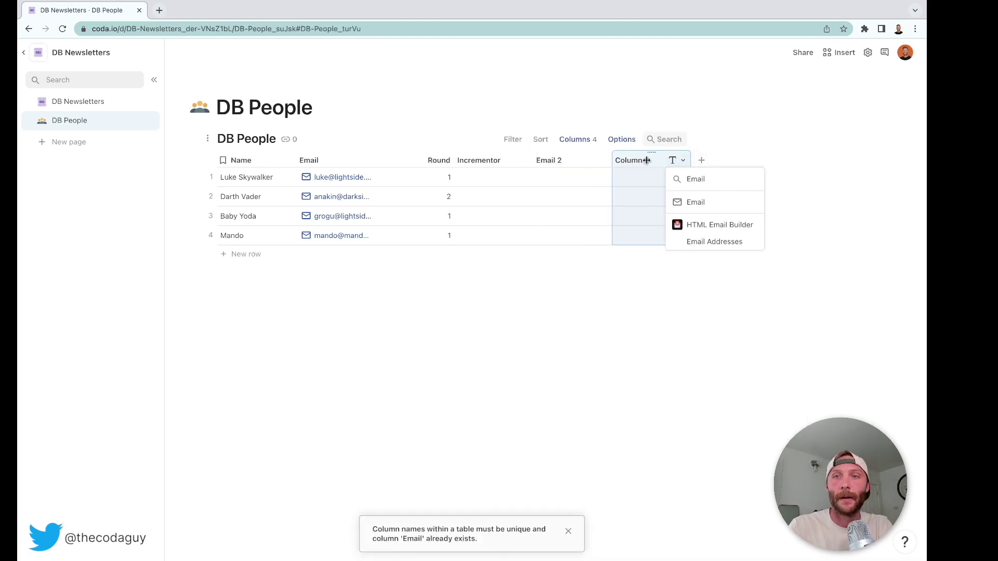
key("Return")
double_click(646, 161)
type("Email Resul")
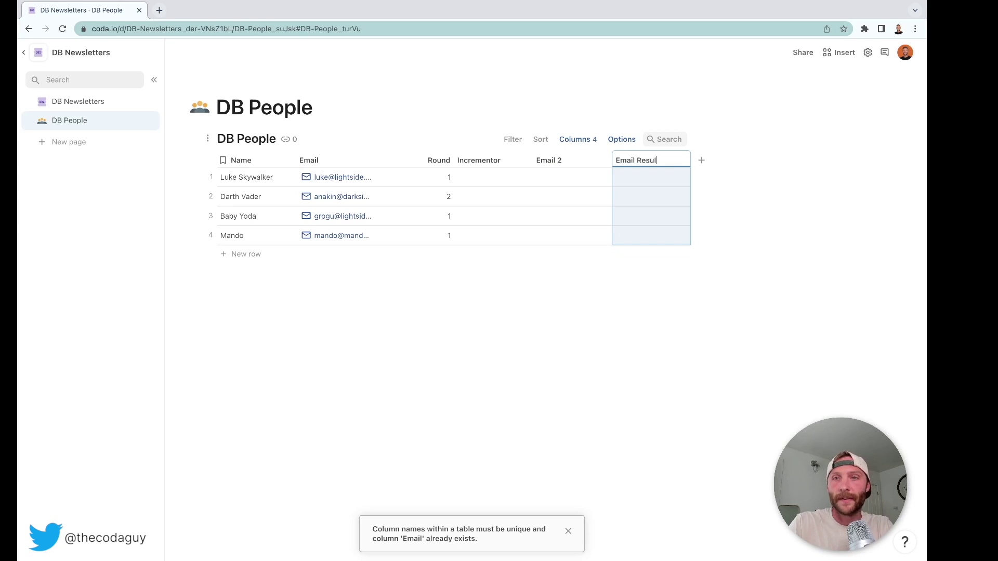
type("ts")
double_click(552, 160)
type("E")
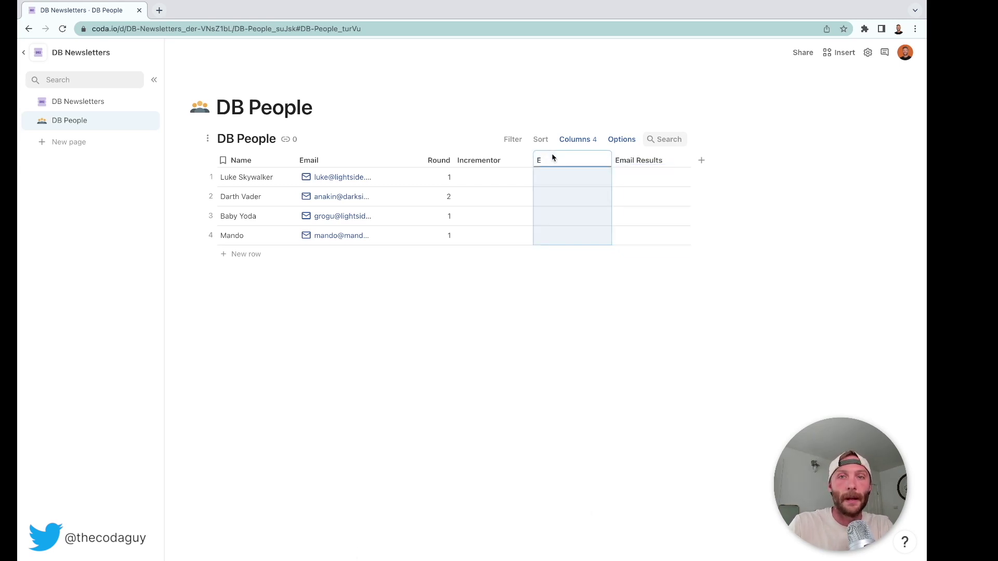
type("end Email")
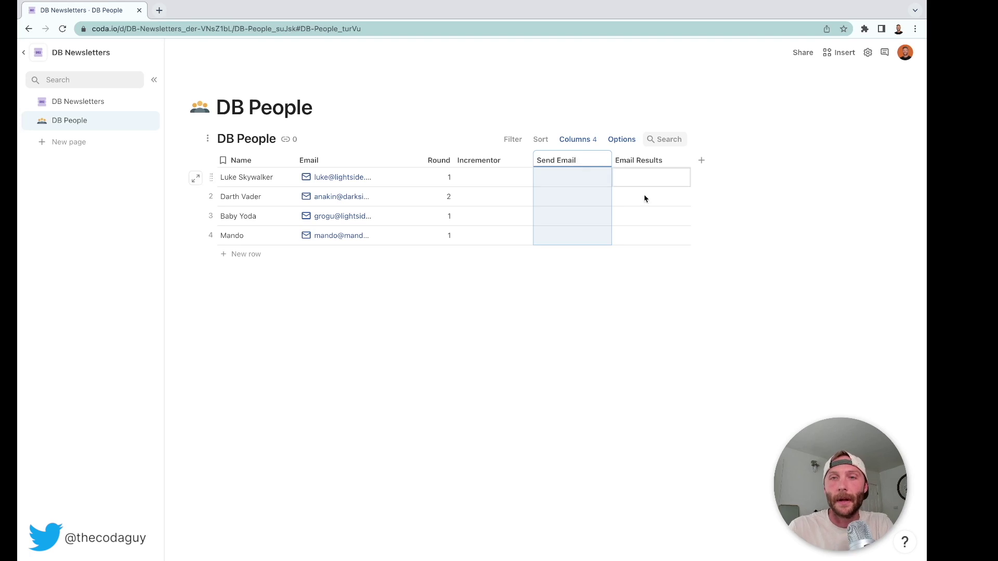
left_click(644, 196)
Change the Send Email column's type to Button so each row shows Click me.
left_click(602, 162)
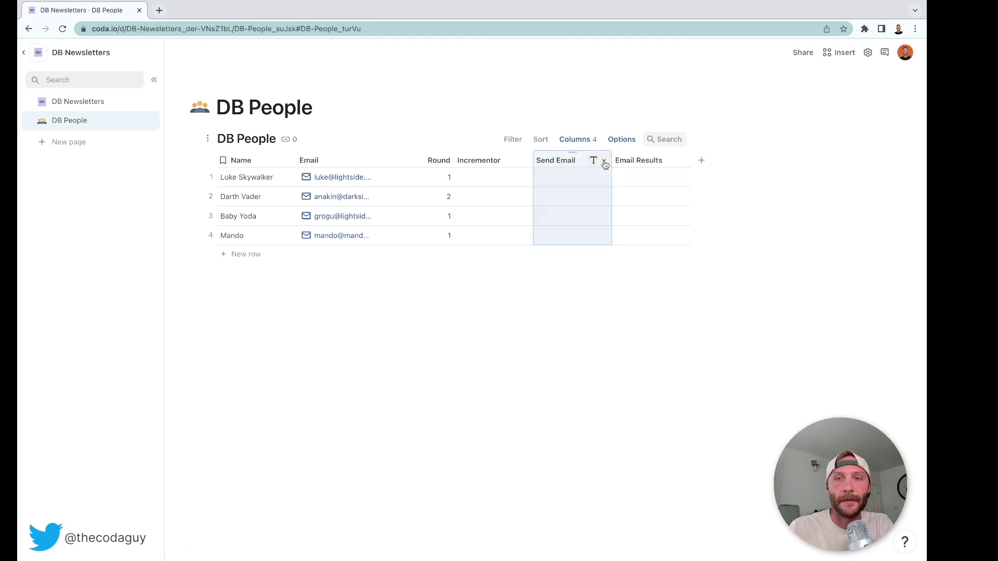
mouse_move(617, 182)
left_click(730, 371)
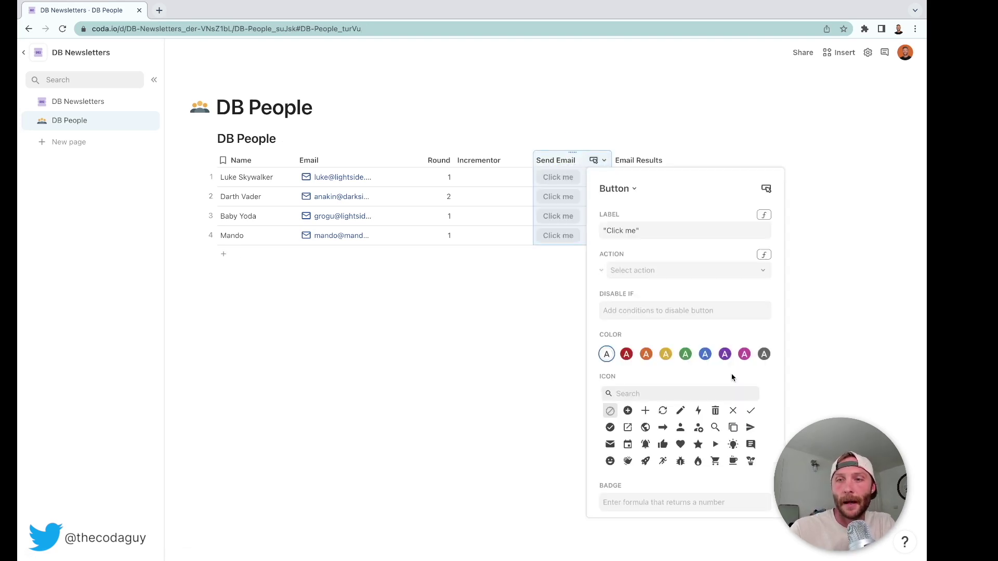
left_click(439, 295)
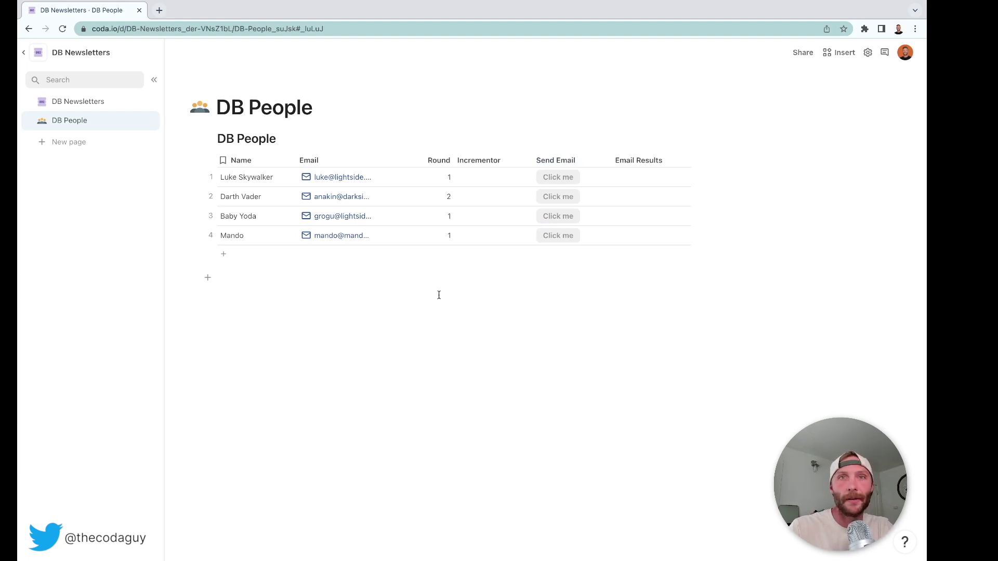
Insert the Gmail pack with /gmail below the table and connect a Gmail account to the doc.
type("/gmai")
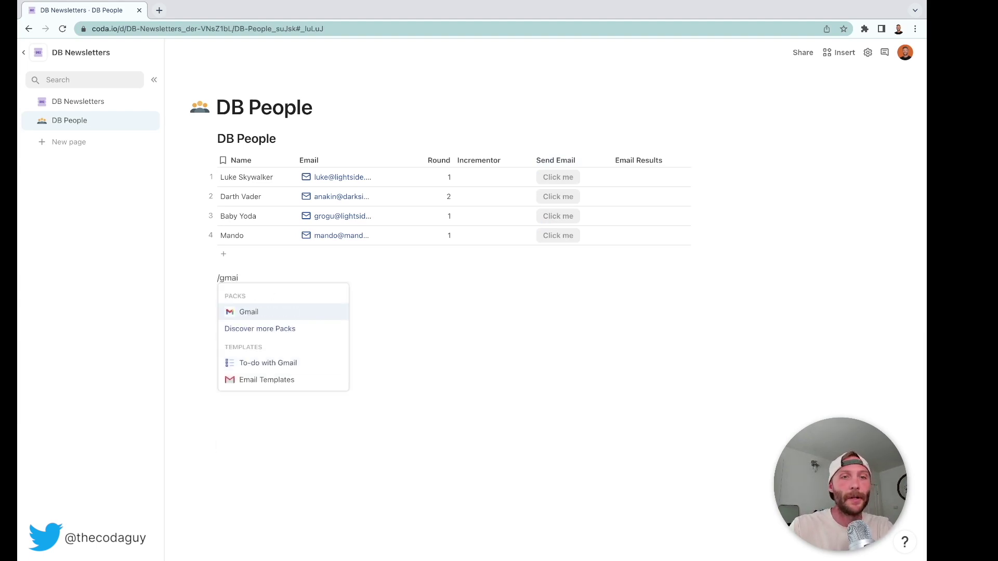
key("Return")
left_click(700, 257)
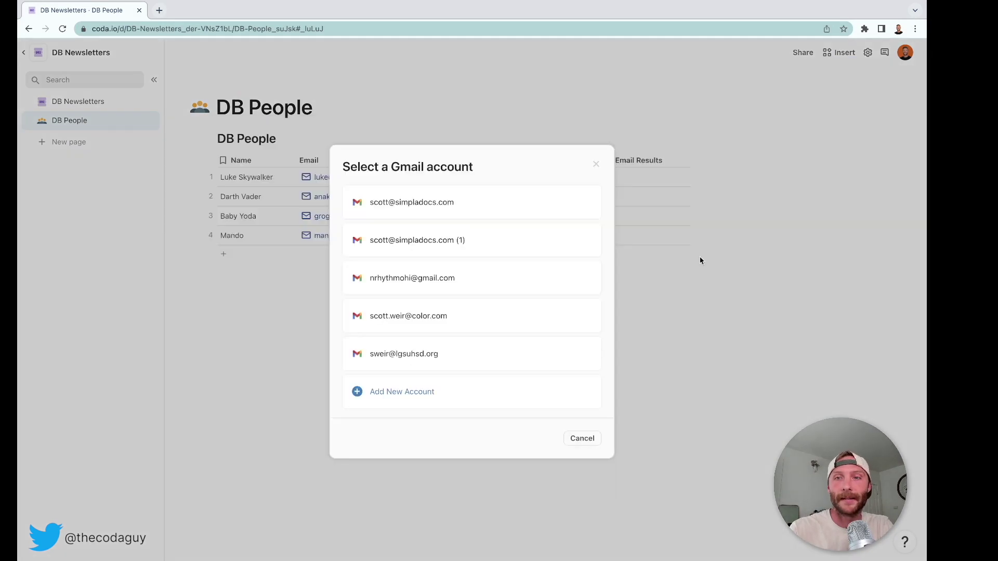
left_click(454, 197)
left_click(490, 314)
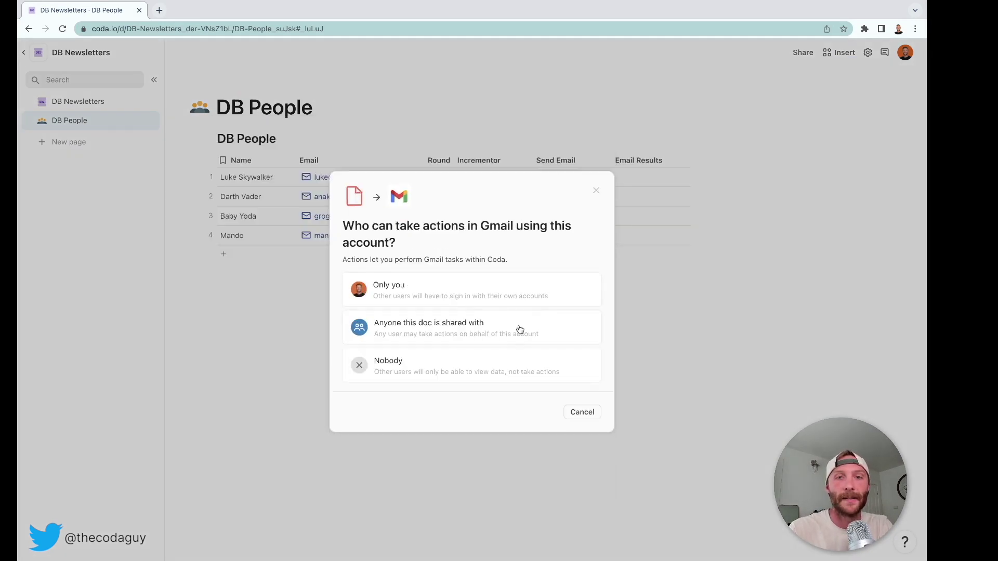
left_click(516, 329)
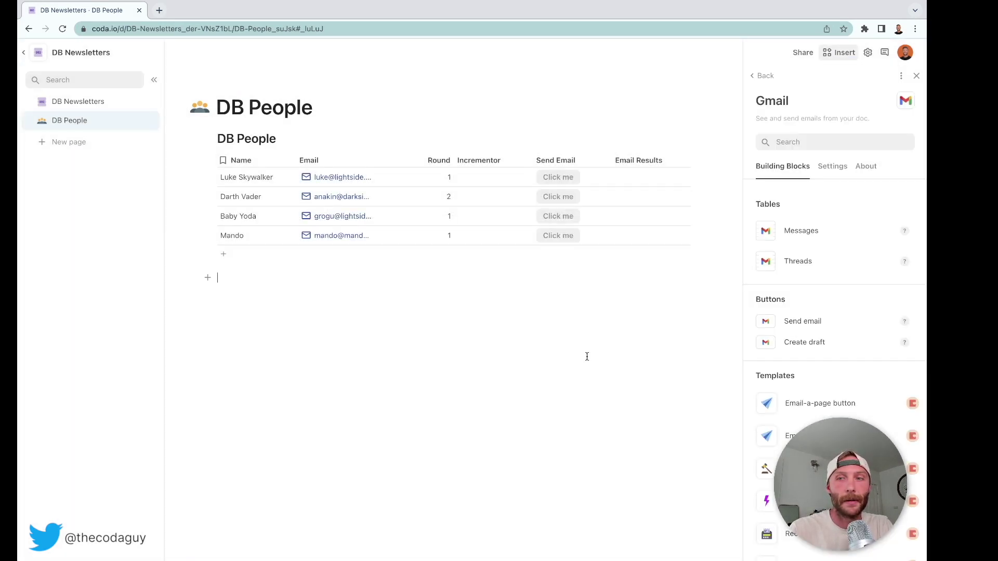
left_click(597, 160)
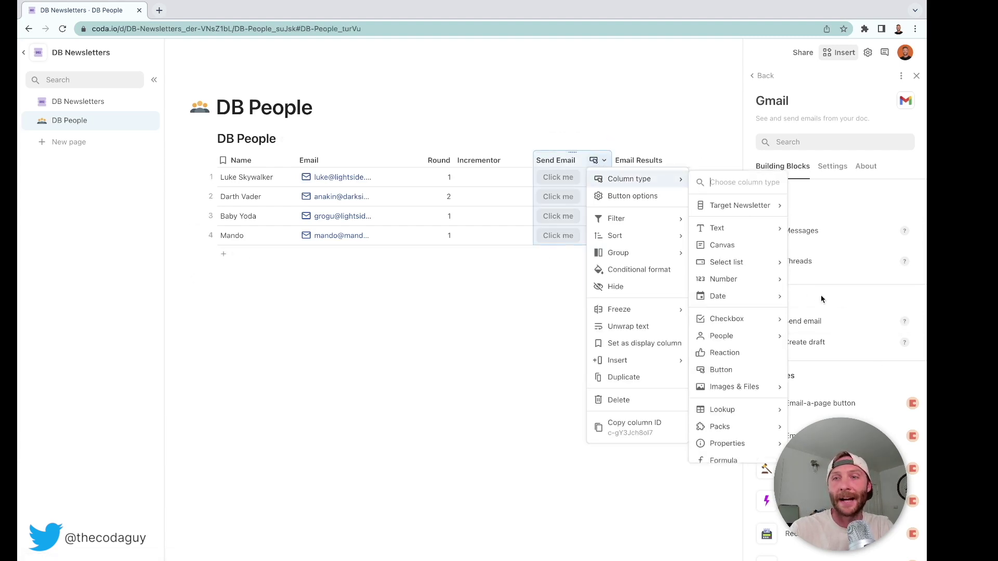
Set the Send Email button's action to Gmail: Send email.
left_click(647, 196)
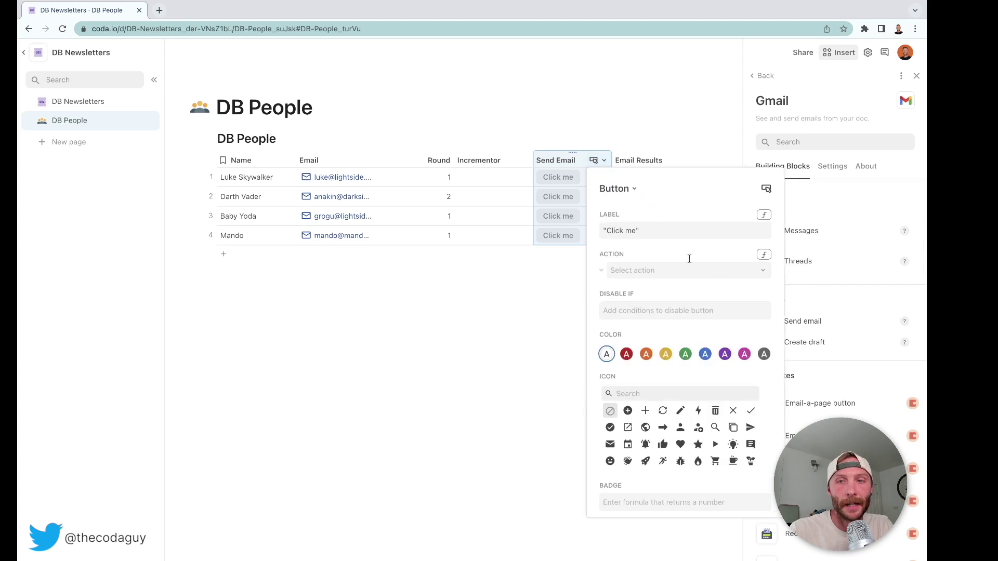
left_click(741, 271)
left_click(665, 462)
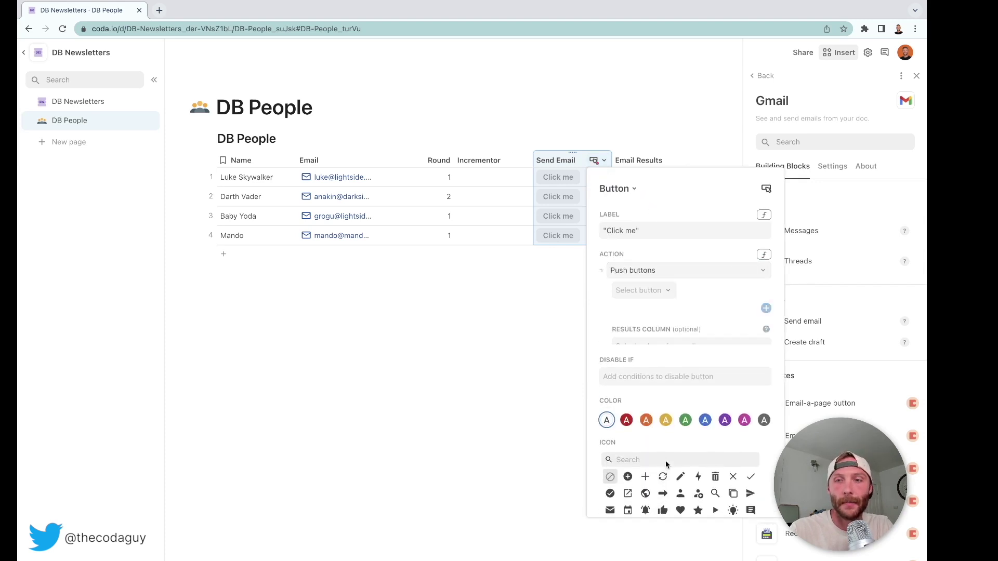
left_click(716, 270)
scroll(690, 412, "down", 2)
mouse_move(704, 478)
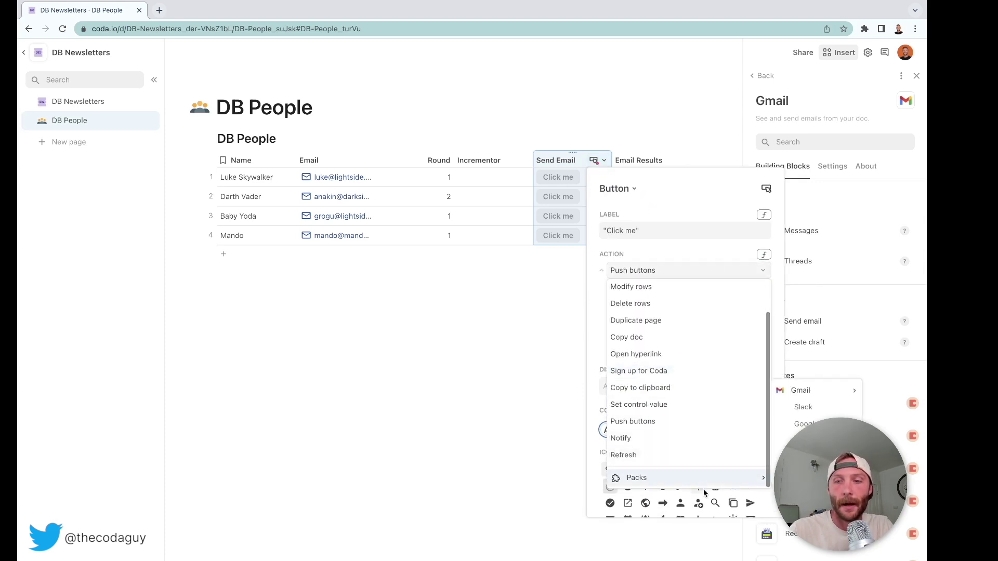
mouse_move(838, 392)
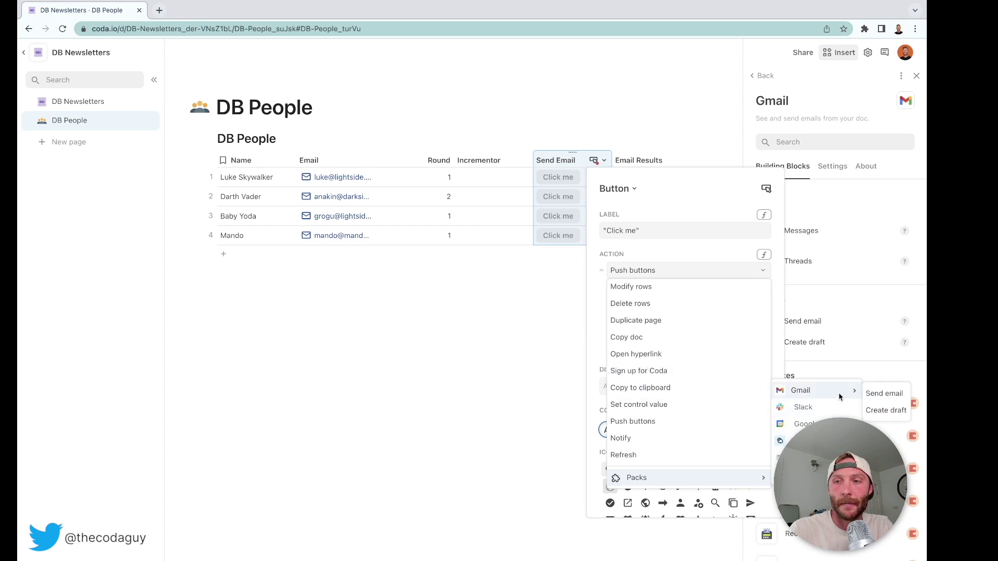
left_click(886, 395)
Use the Email column as the recipient and Target Subject as the subject.
left_click(660, 352)
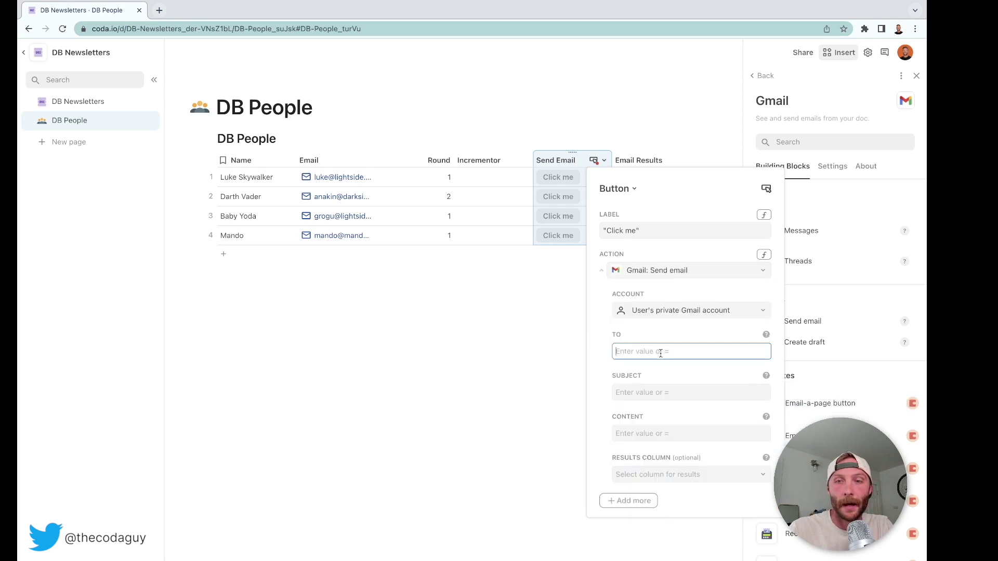
type("=")
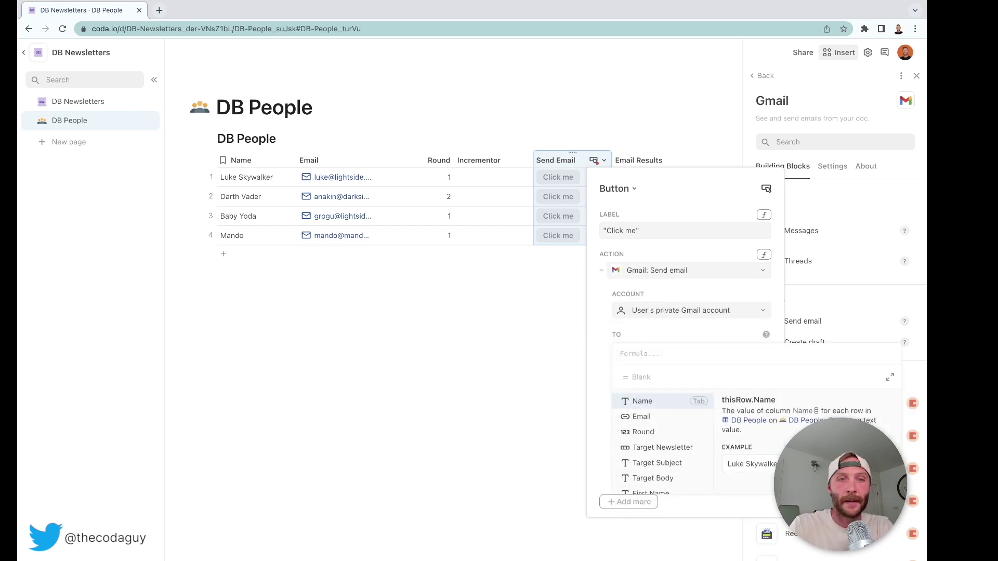
type("email")
key("Tab")
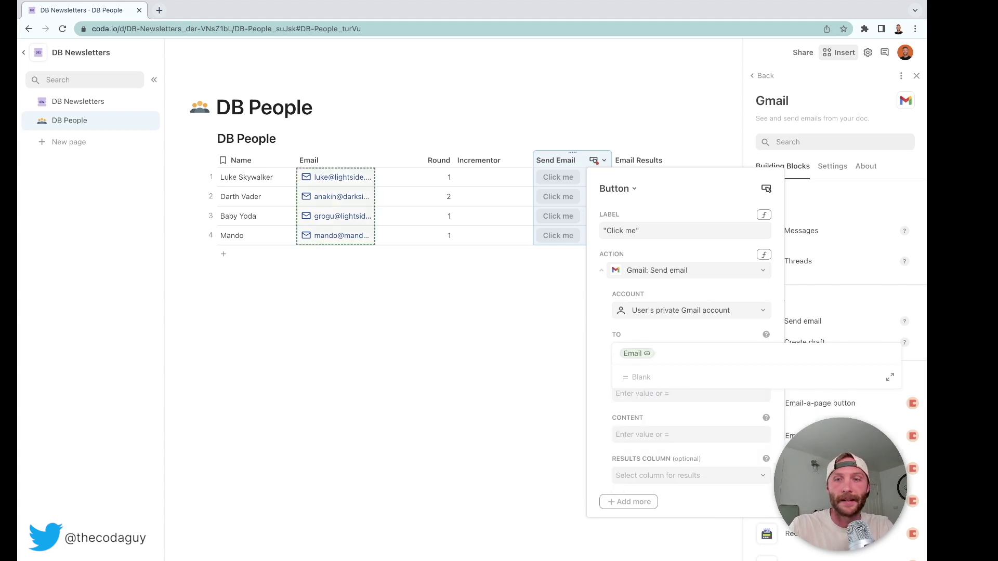
left_click(598, 345)
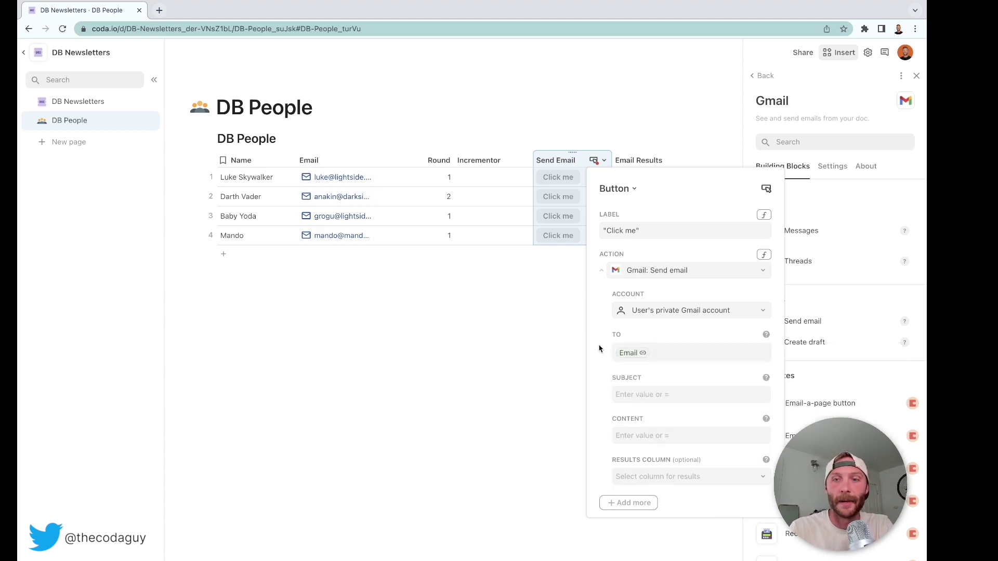
left_click(638, 394)
type("=target Newsletter")
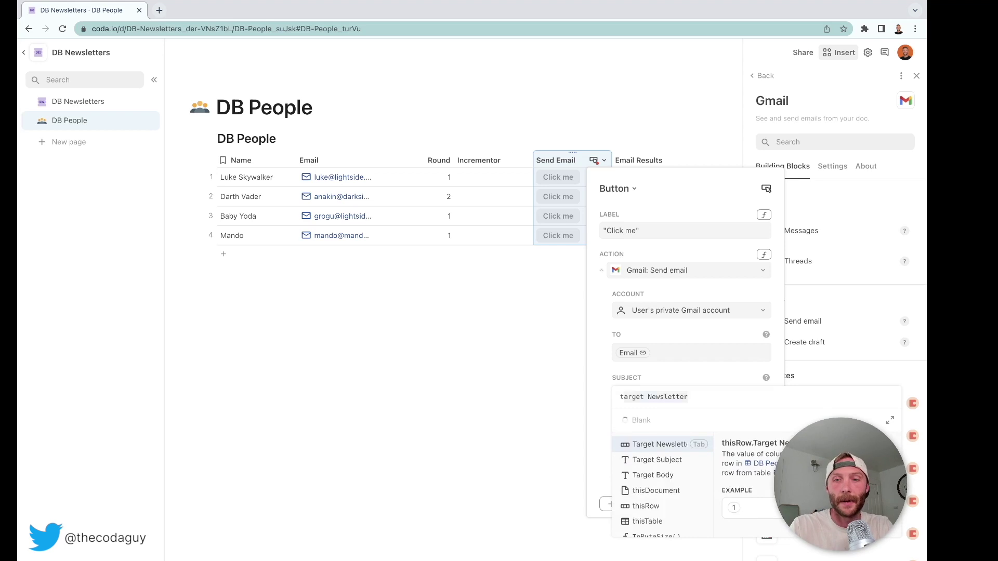
left_click(657, 459)
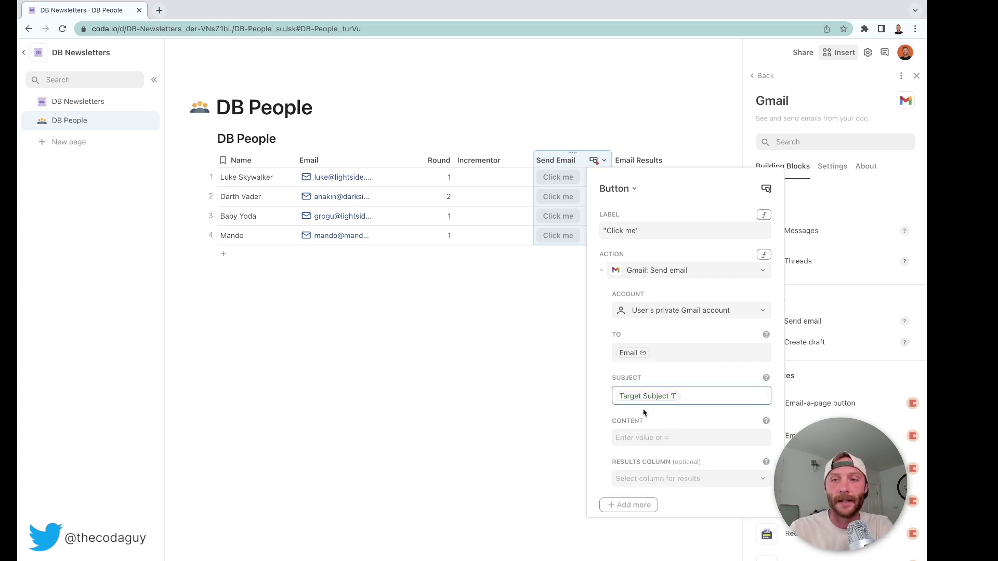
Set the email content to the Target Body column.
left_click(669, 439)
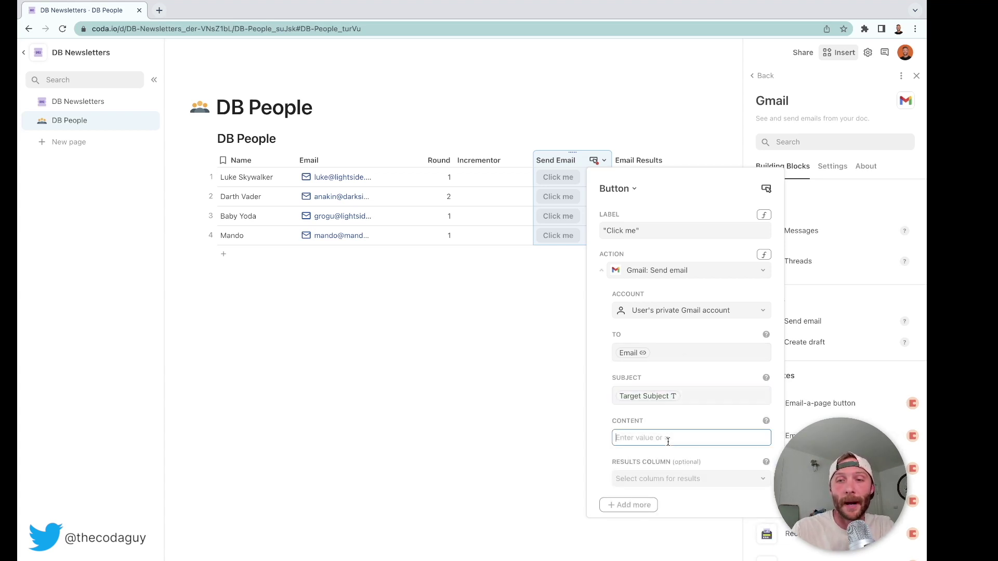
type("asd;flkjasdf;lkjd")
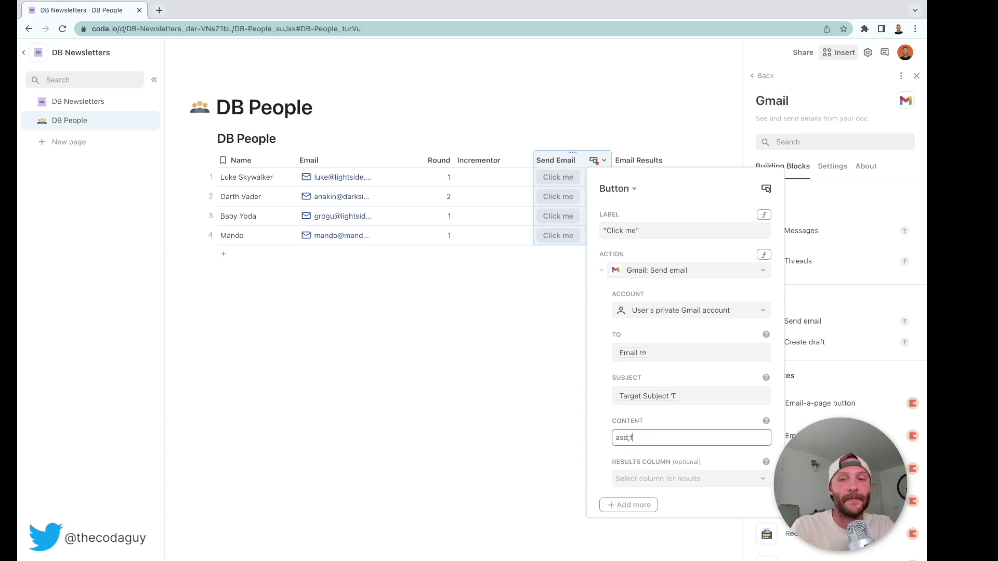
key("BackSpace")
key("BackSpace")
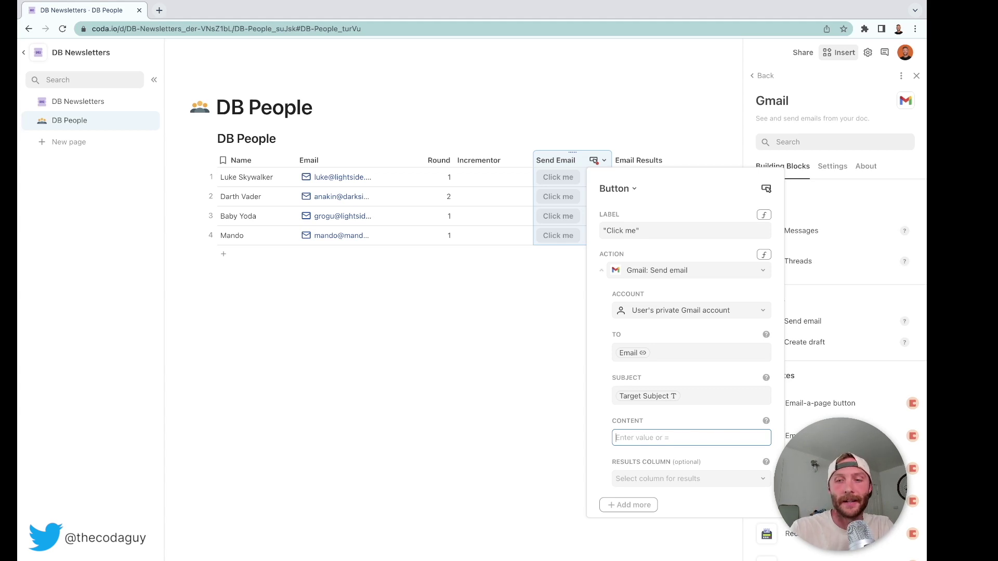
type("target Newsletter")
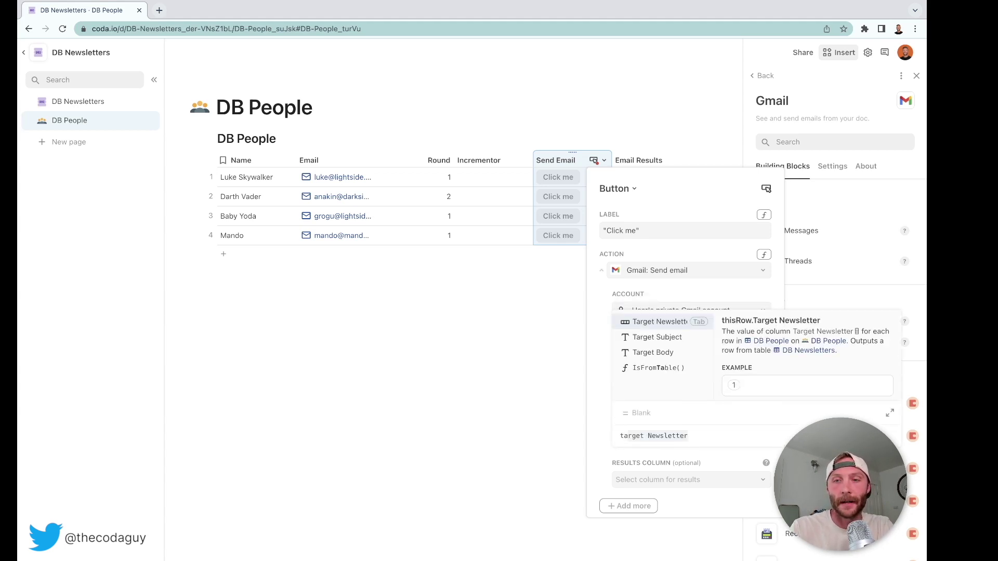
key("BackSpace")
key("BackSpace")
key("BackSpace")
key("BackSpace")
key("BackSpace")
key("BackSpace")
key("BackSpace")
key("BackSpace")
key("BackSpace")
key("BackSpace")
type("Body")
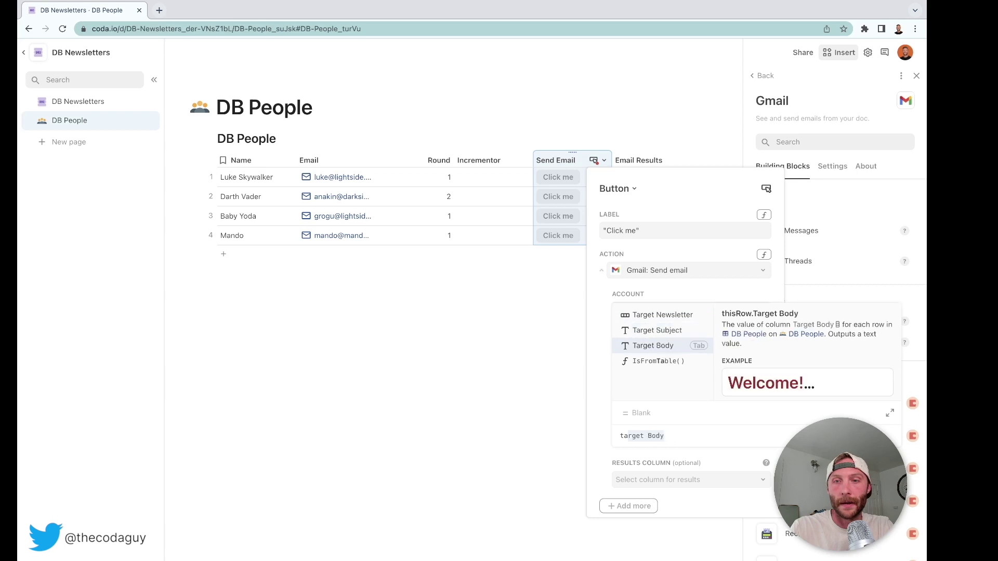
key("Tab")
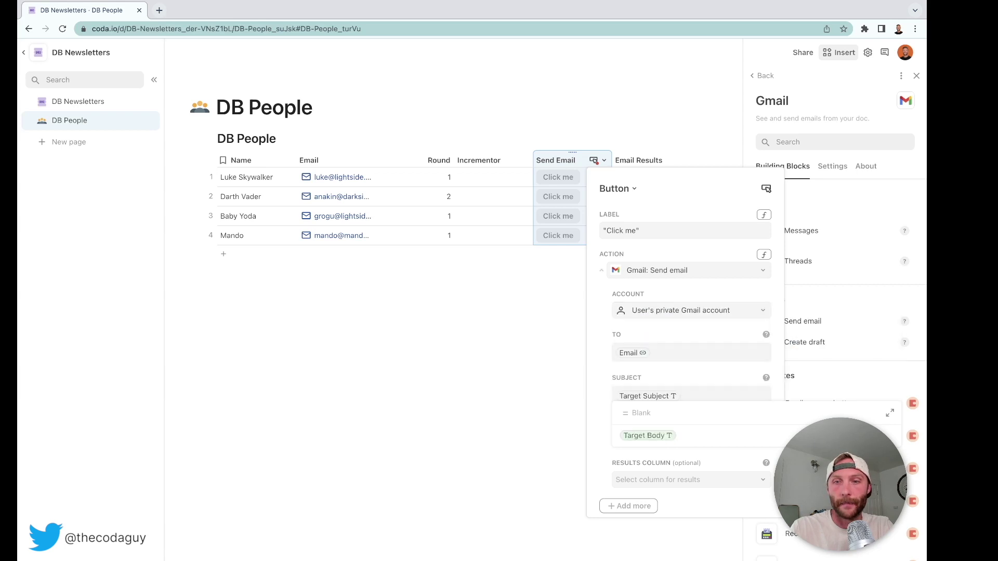
key("Return")
scroll(674, 484, "down", 2)
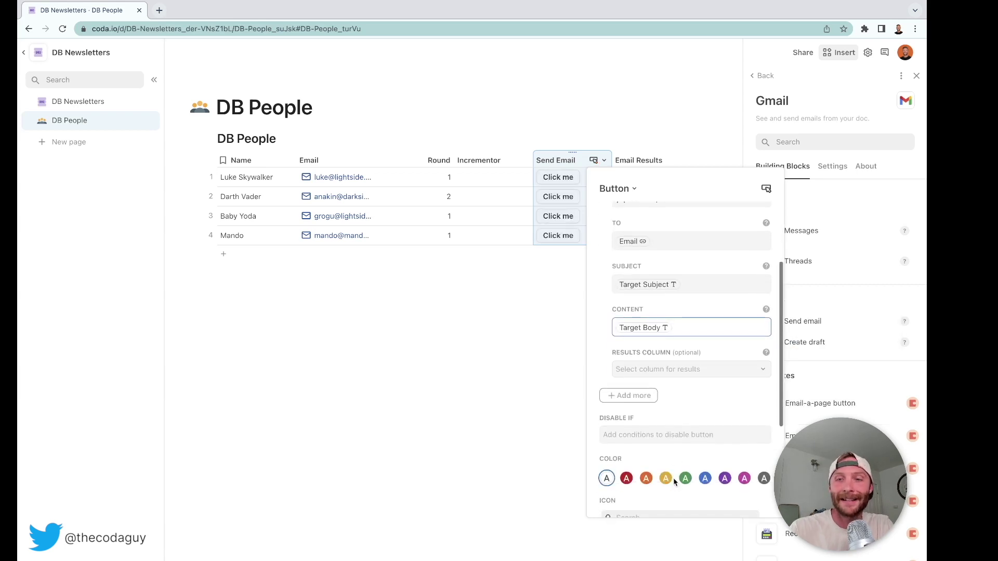
left_click(708, 372)
Store send results in Email Results and add the Hide signature option.
left_click(668, 423)
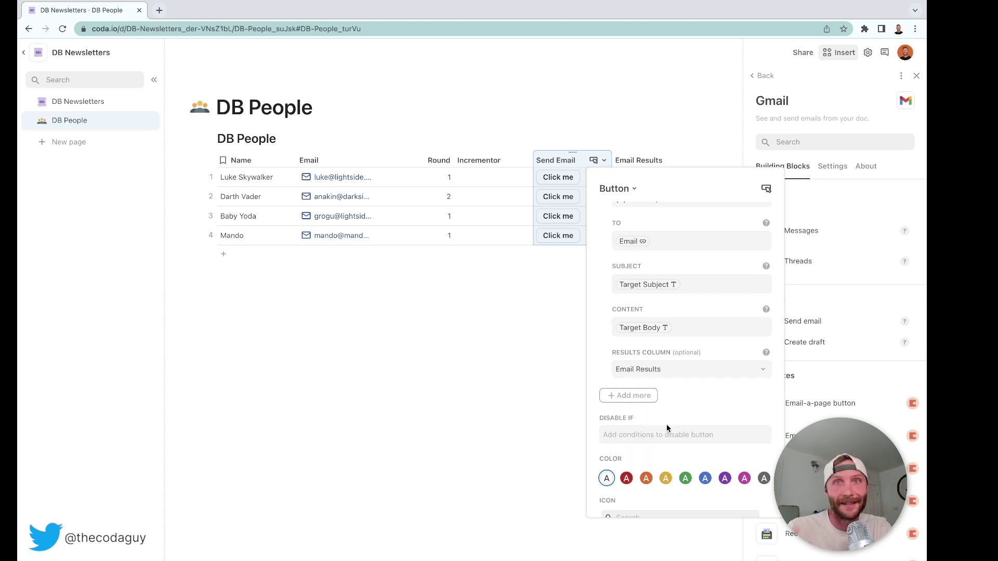
left_click(640, 397)
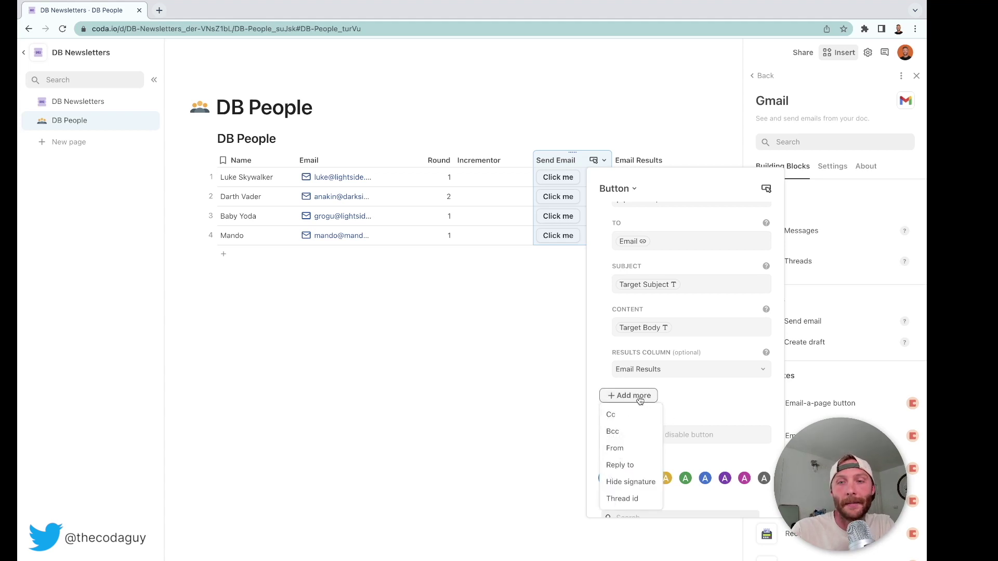
left_click(629, 483)
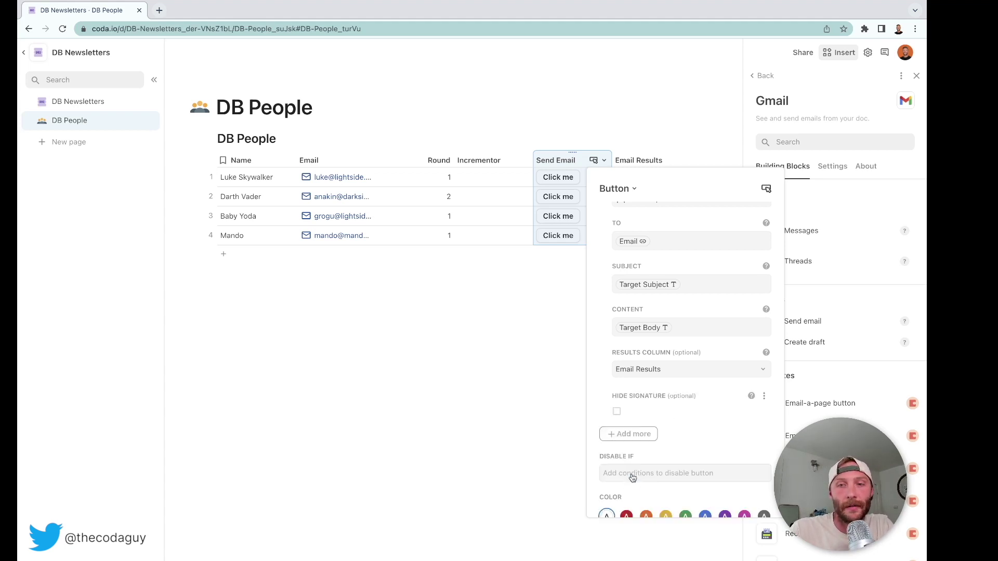
left_click(616, 413)
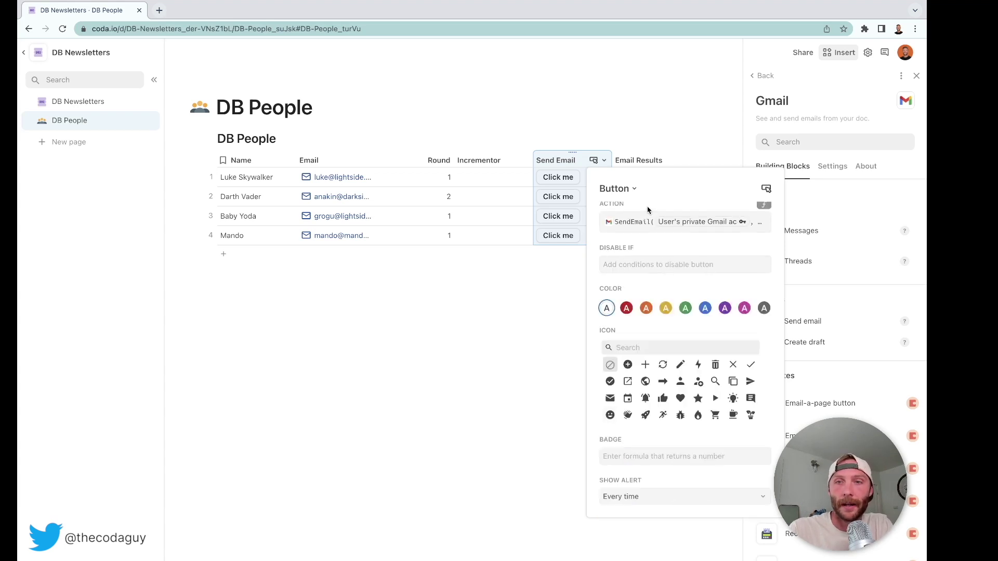
Change the button label from Click me to 'Send Email'.
scroll(648, 209, "up", 2)
left_click(605, 233)
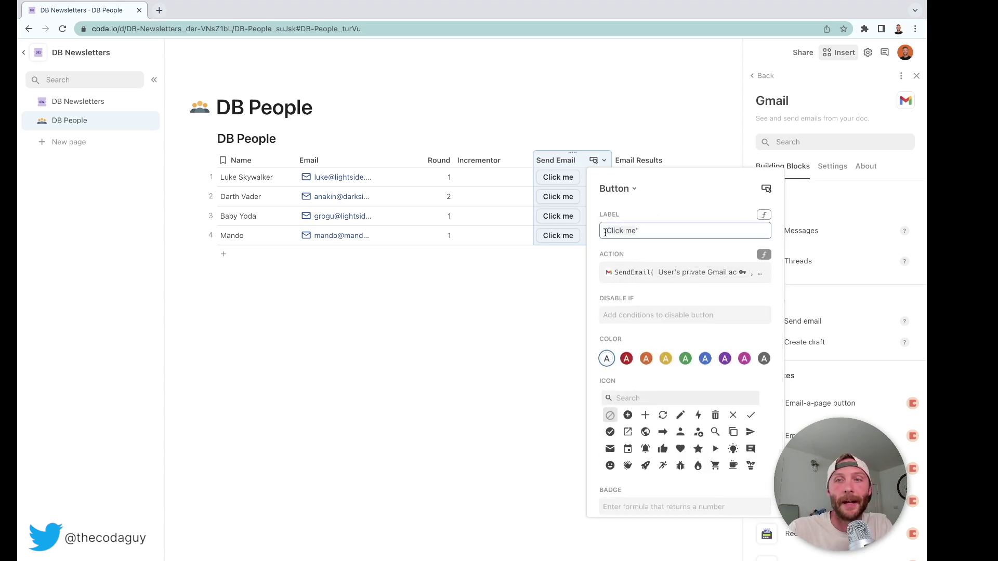
key("ctrl+a")
type("S")
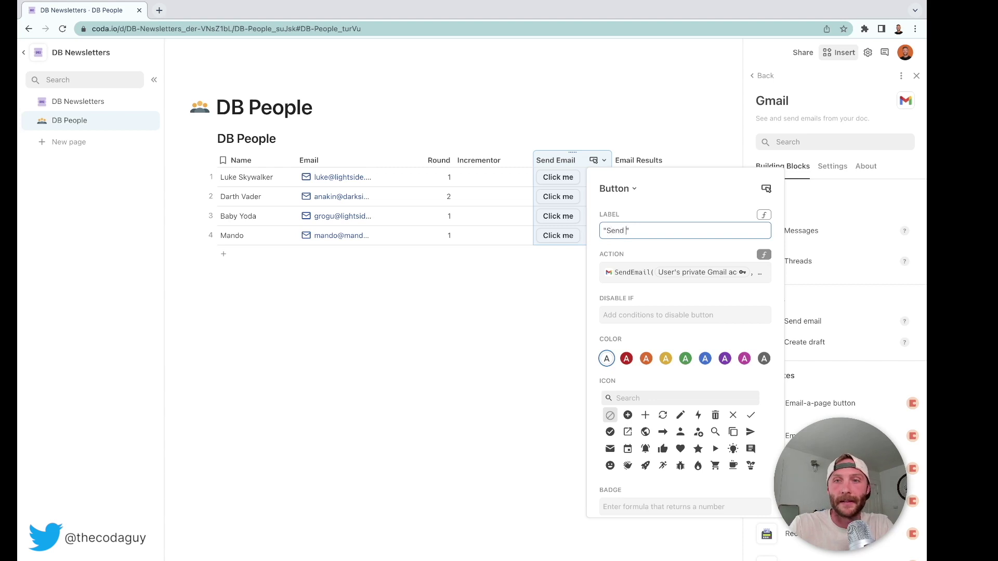
left_click(520, 292)
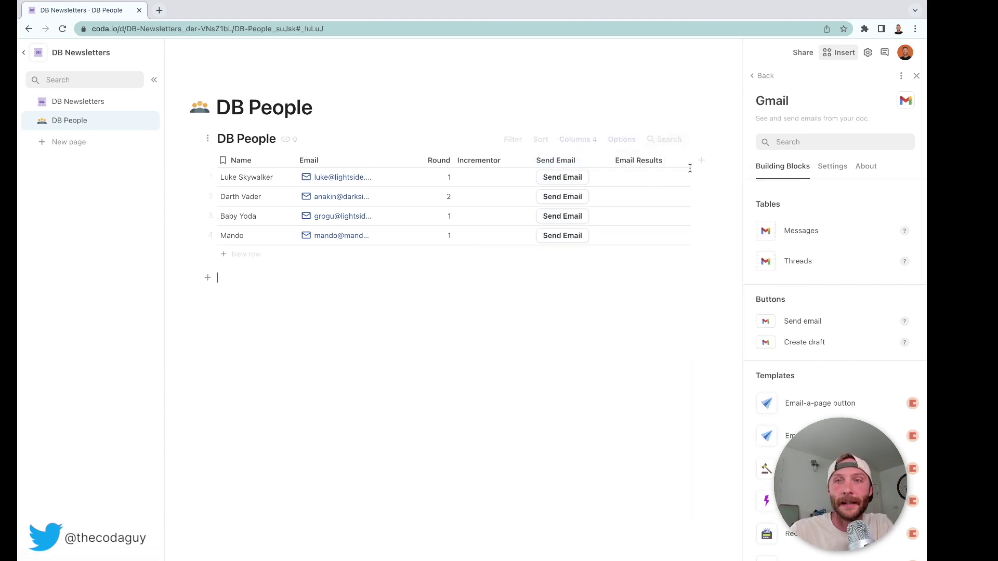
left_click(522, 160)
Make Incrementor a button column whose action modifies This Row of DB People.
mouse_move(551, 178)
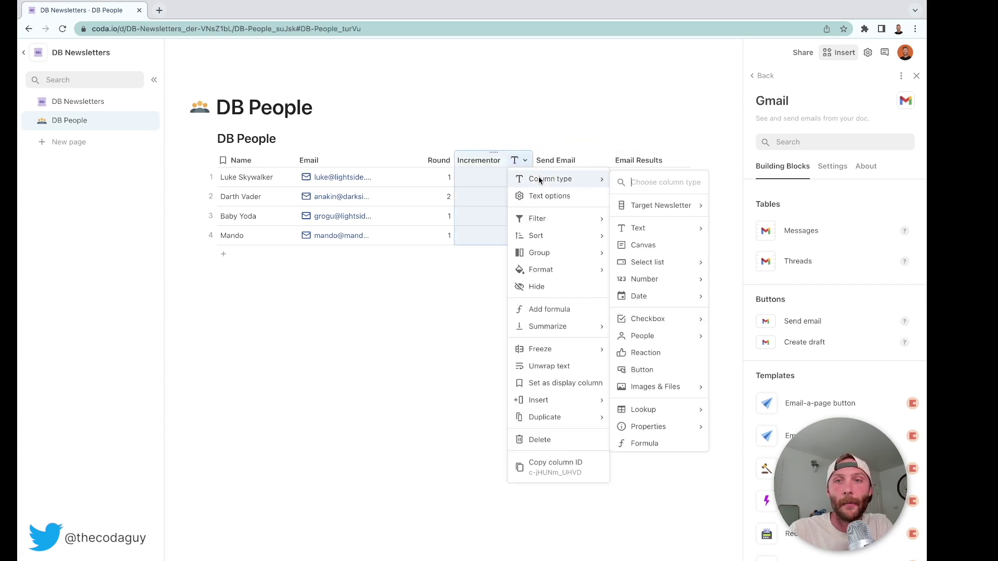
mouse_move(661, 285)
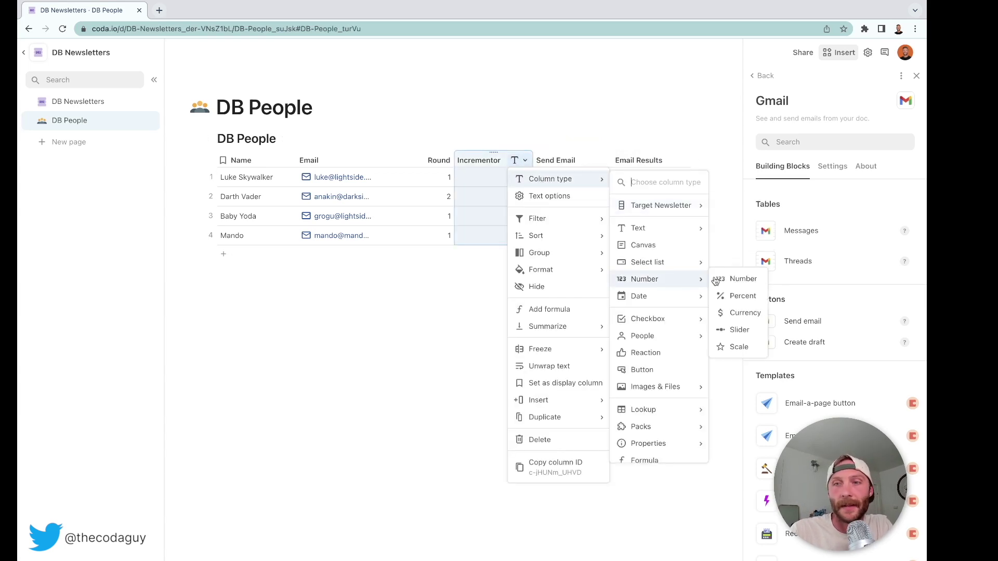
mouse_move(609, 267)
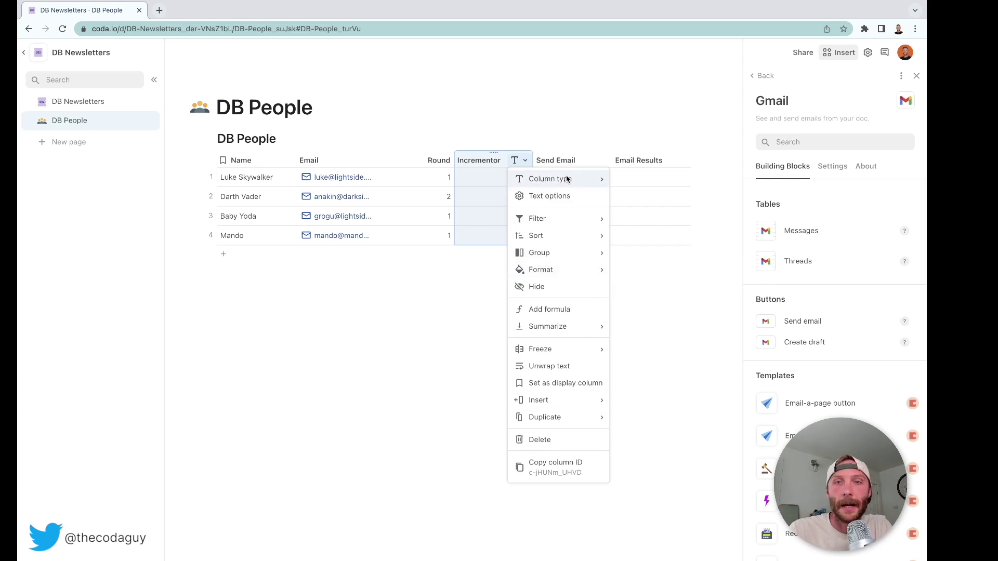
left_click(642, 369)
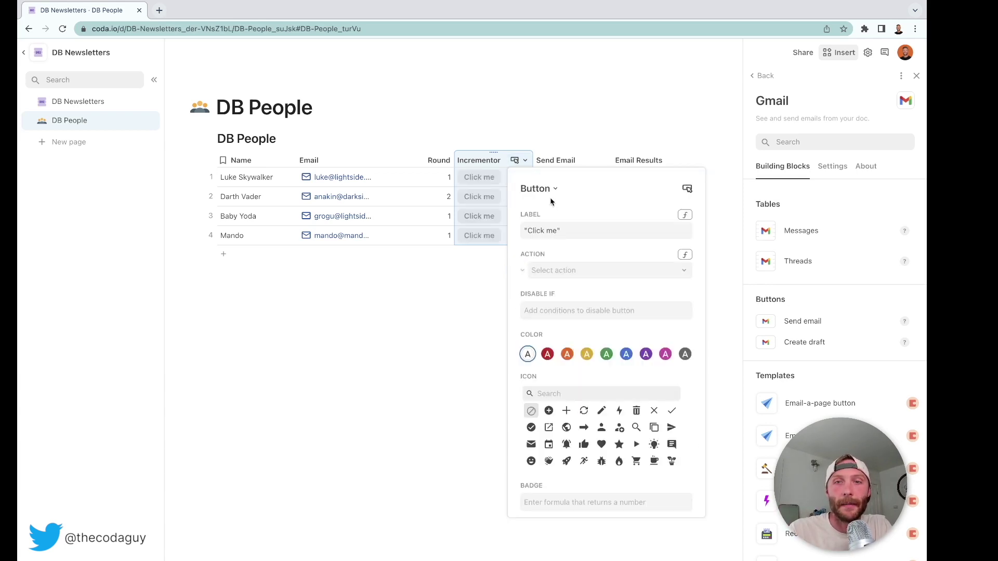
left_click(598, 272)
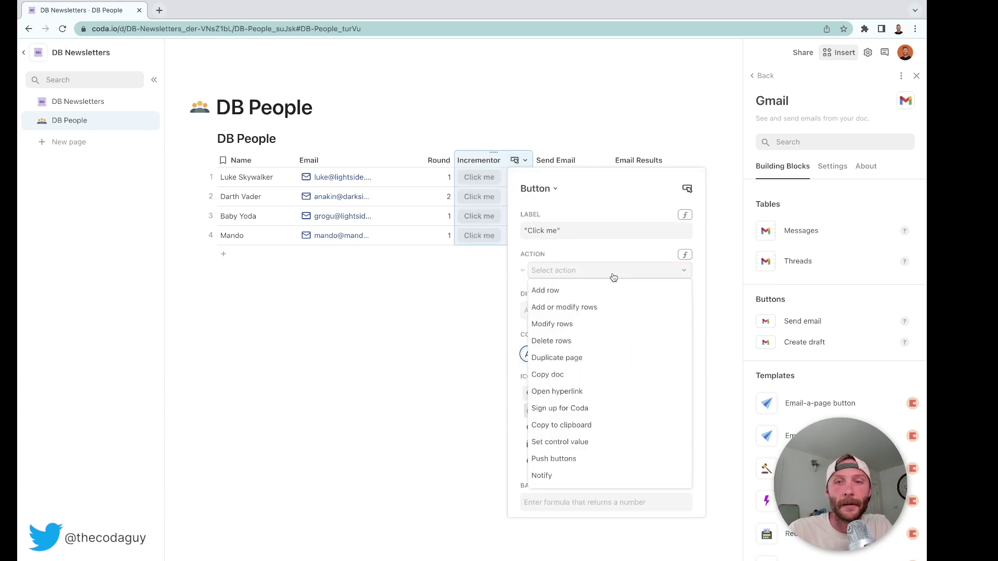
left_click(559, 328)
left_click(574, 331)
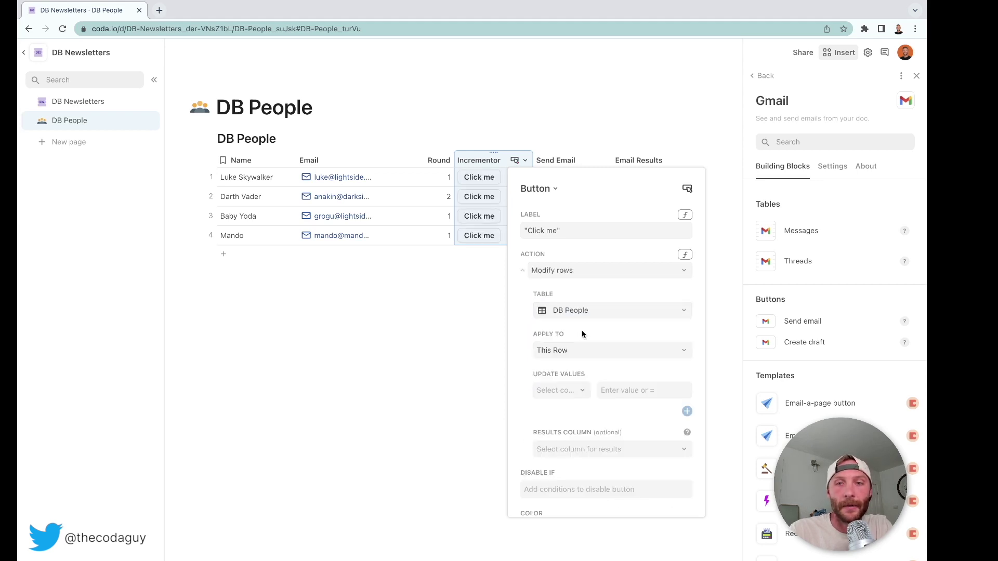
Have the button update Round to Round+1, then close the settings.
left_click(572, 393)
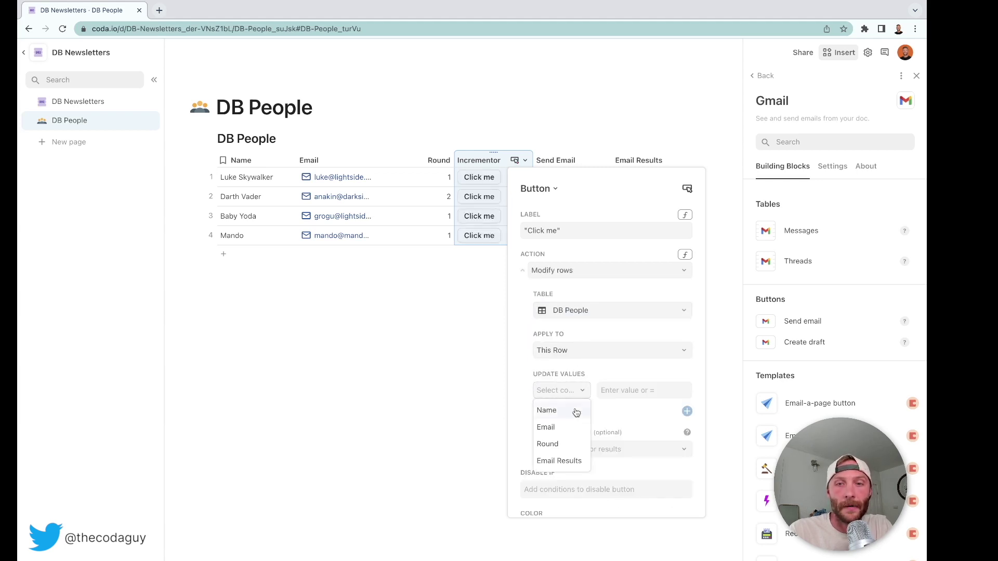
left_click(562, 445)
left_click(626, 394)
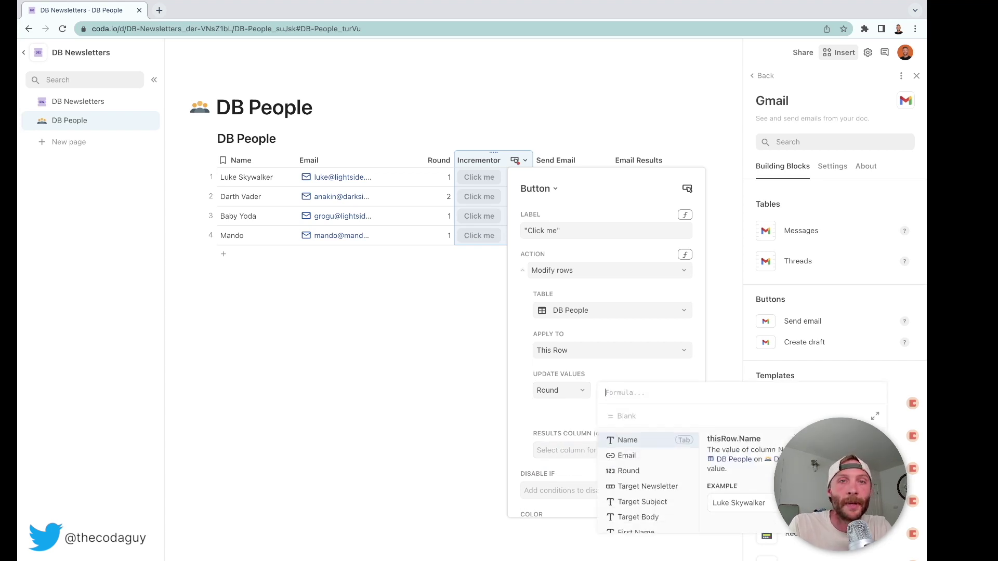
type("round")
key("Tab")
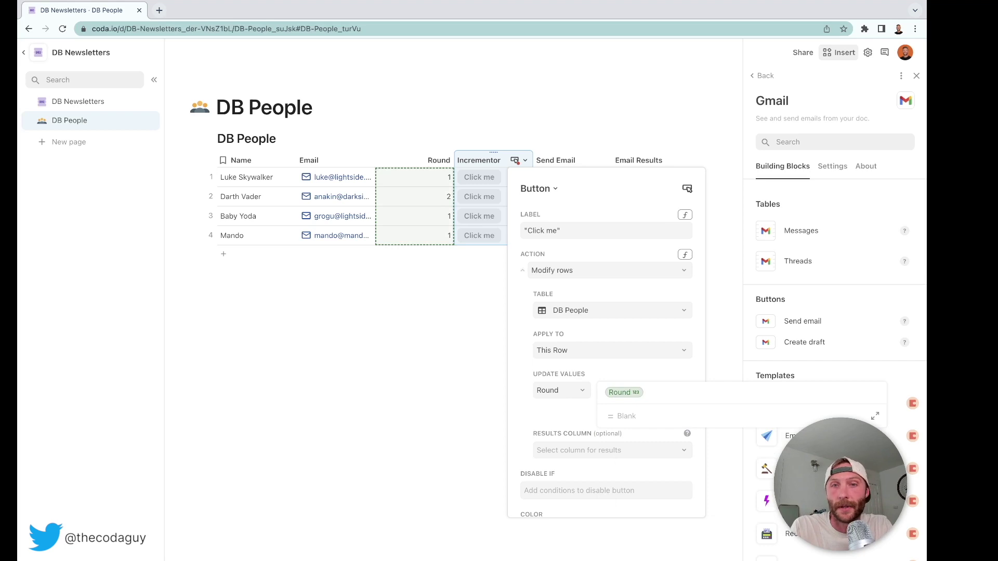
type("+1")
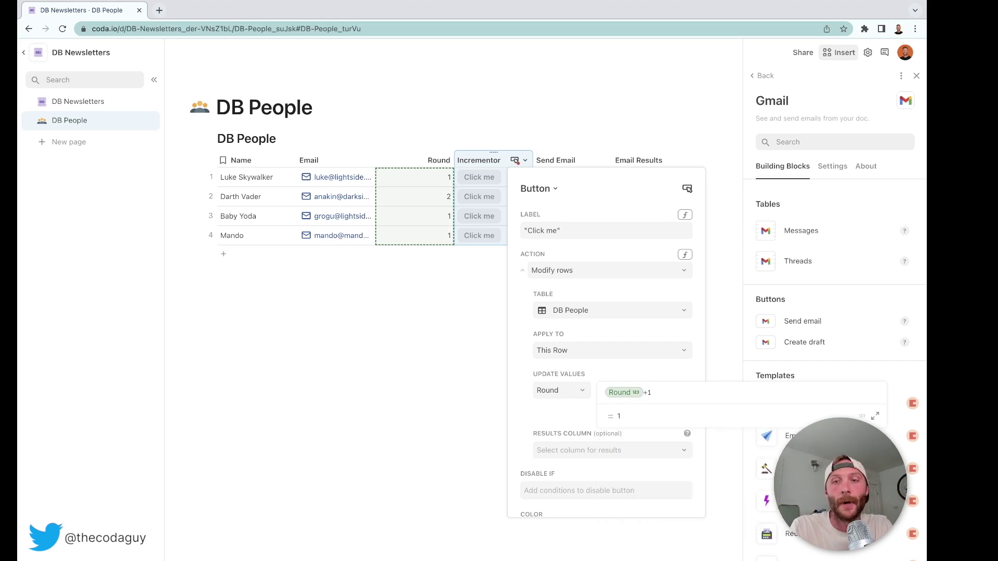
key("Escape")
left_click(394, 305)
left_click(470, 185)
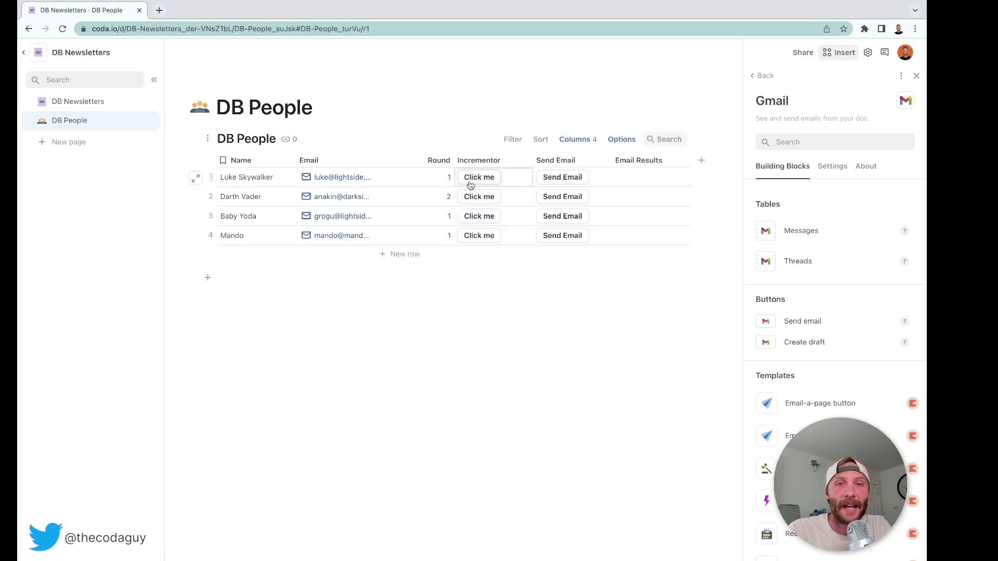
Push the first row's Incrementor button six times, raising its Round to 9.
left_click(470, 185)
left_click(471, 185)
left_click(471, 185)
left_click(470, 185)
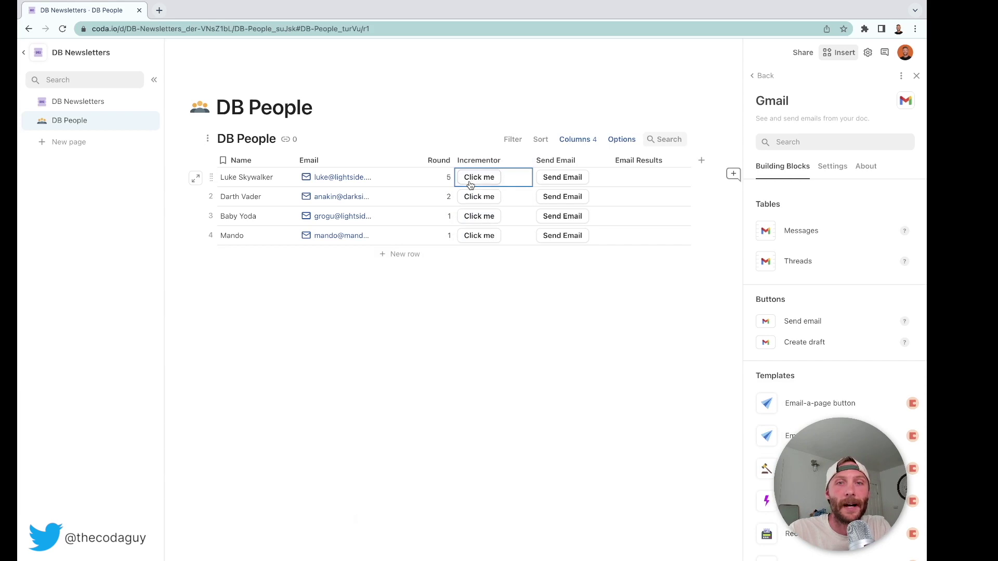
left_click(471, 185)
left_click(471, 185)
left_click(470, 185)
left_click(471, 185)
Reset that row's Round to 1 and narrow the Incrementor and Send Email columns.
left_click(448, 184)
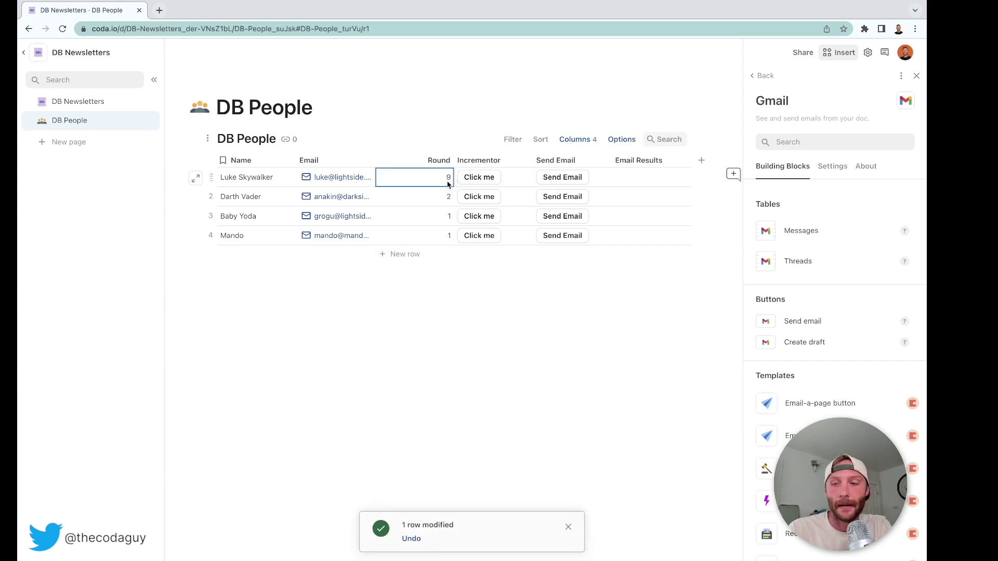
type("1")
key("Return")
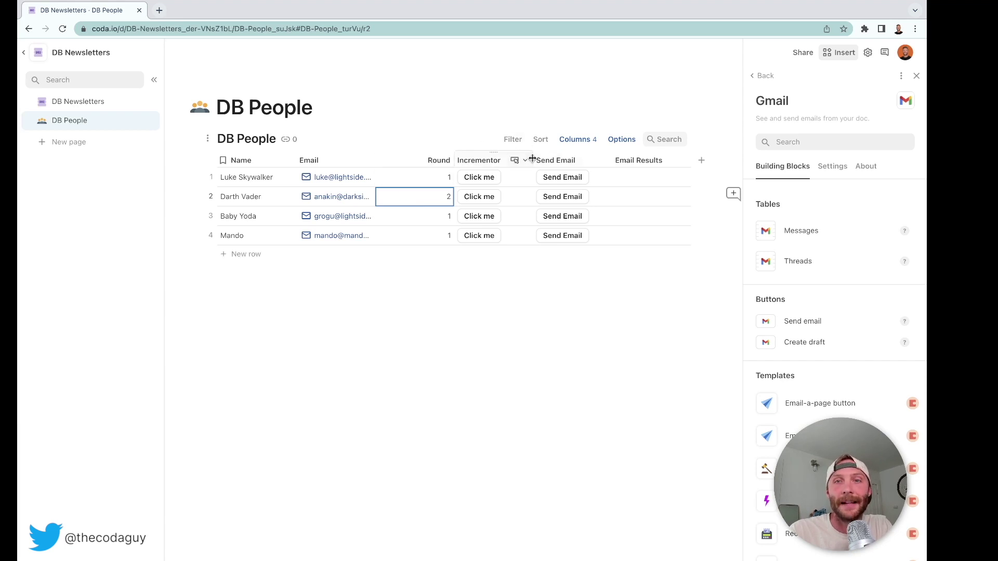
left_click_drag(532, 159, 516, 161)
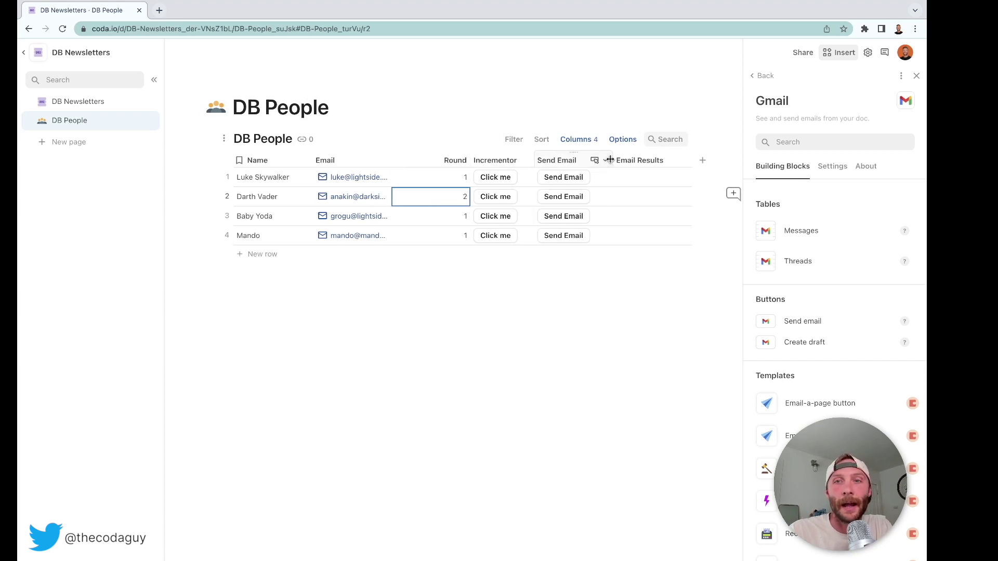
left_click_drag(609, 159, 598, 160)
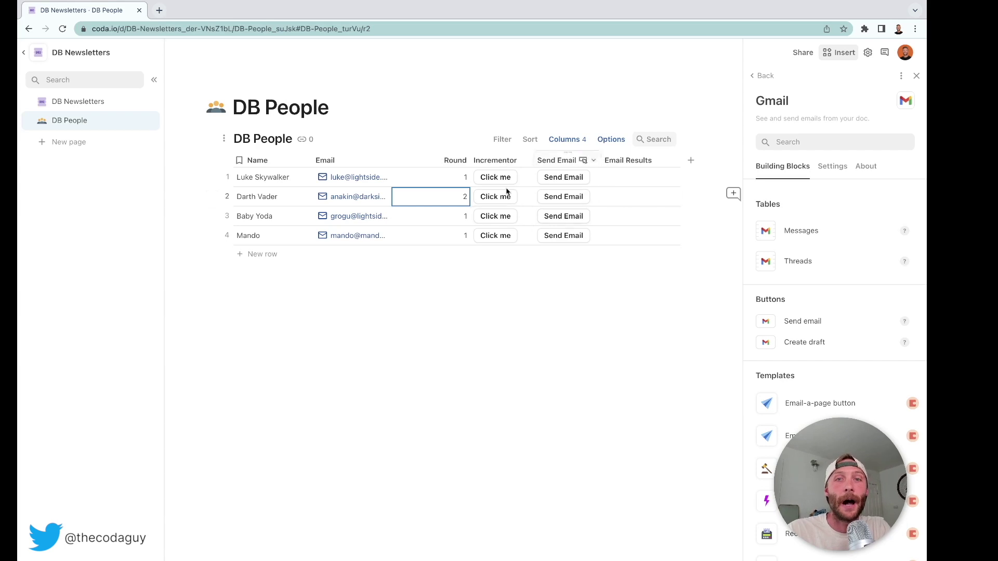
Create a new automation rule named Send Email.
left_click(917, 75)
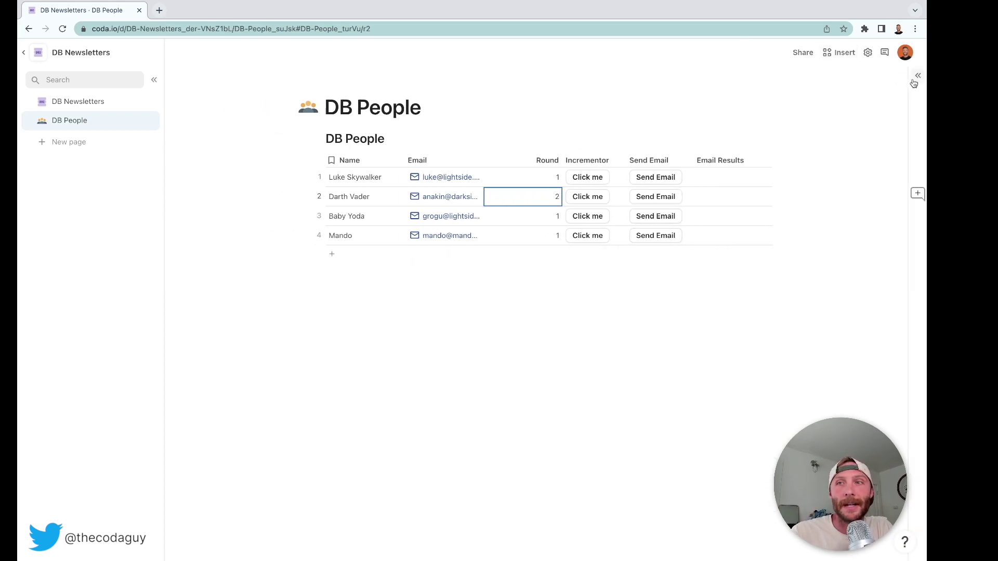
left_click(867, 52)
left_click(826, 183)
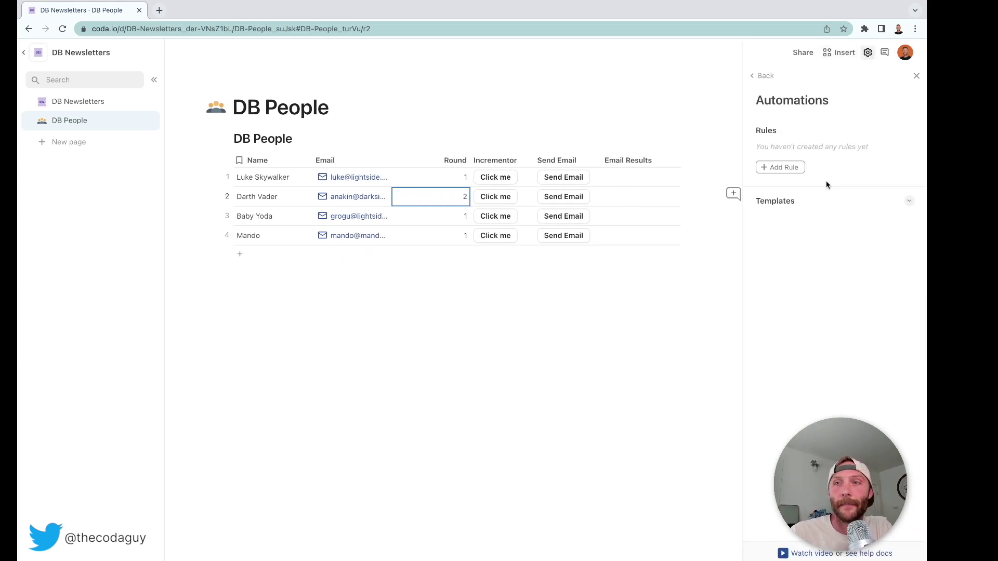
left_click(783, 167)
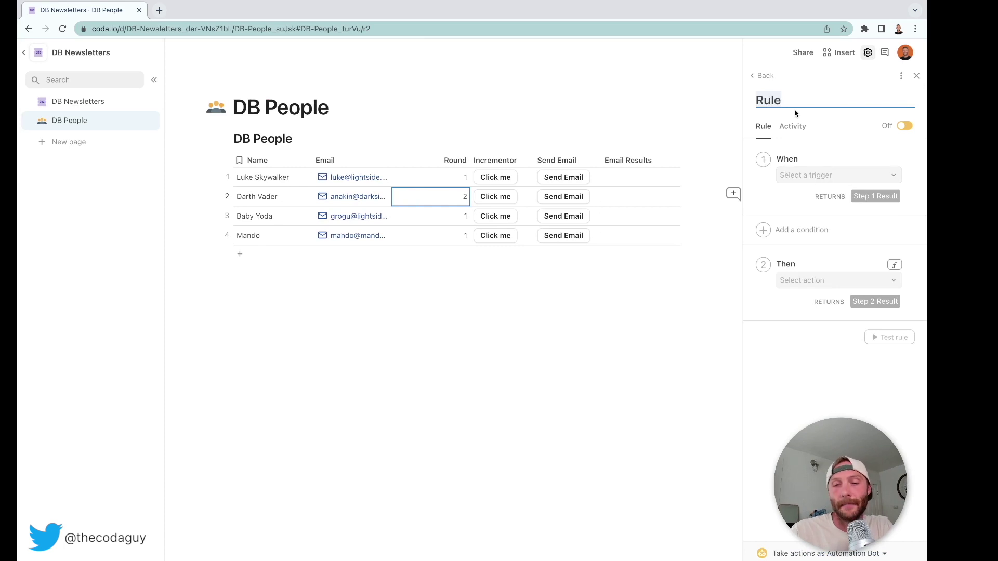
type("Send Email")
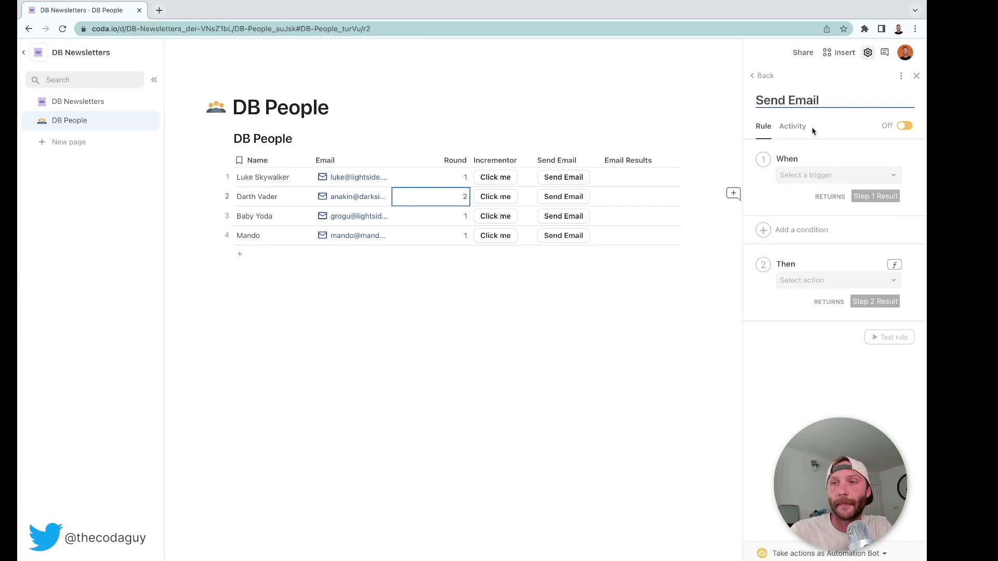
Give it a time-based trigger running Monday through Friday at 7:00 AM.
left_click(810, 177)
left_click(813, 213)
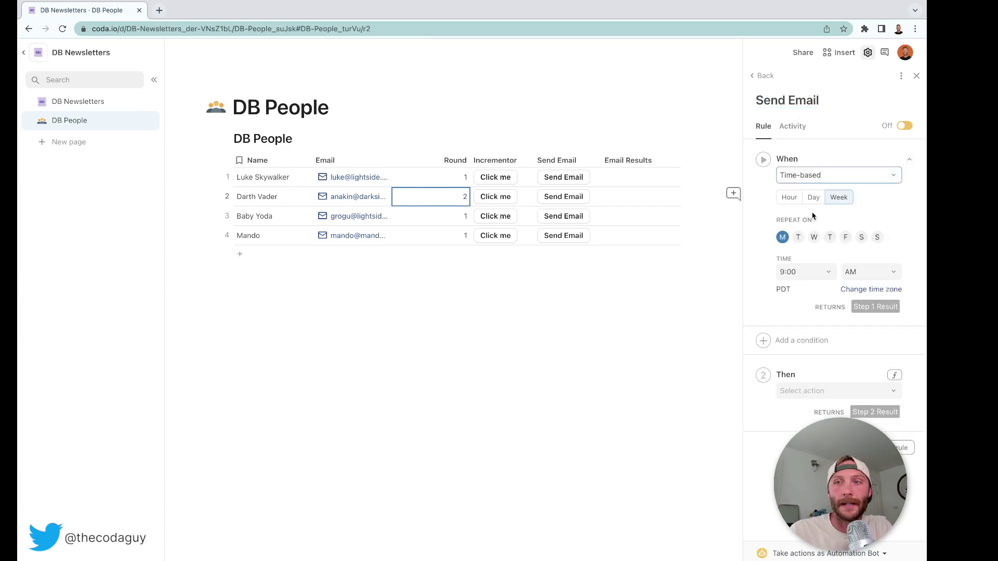
left_click(798, 238)
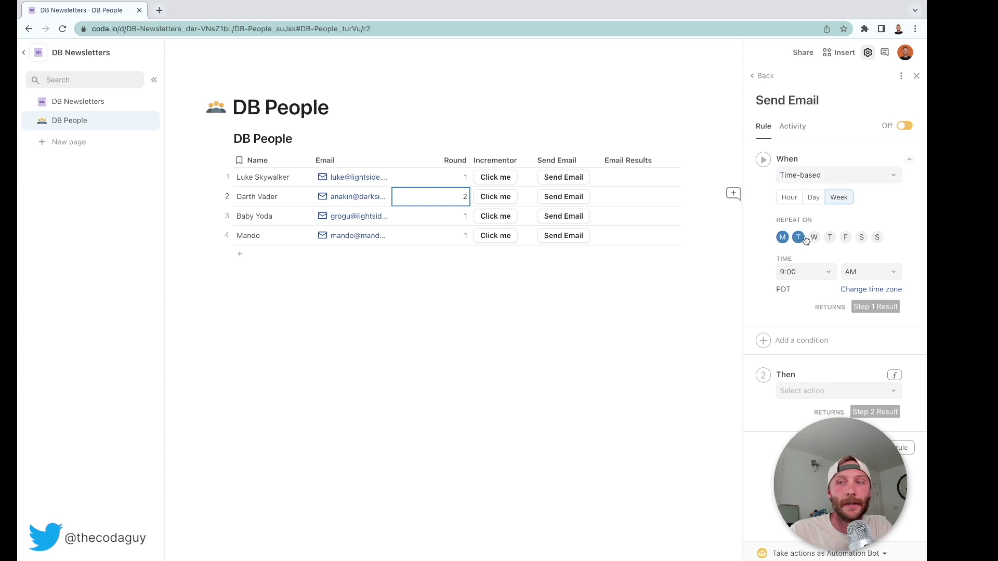
left_click(814, 238)
left_click(830, 238)
left_click(843, 238)
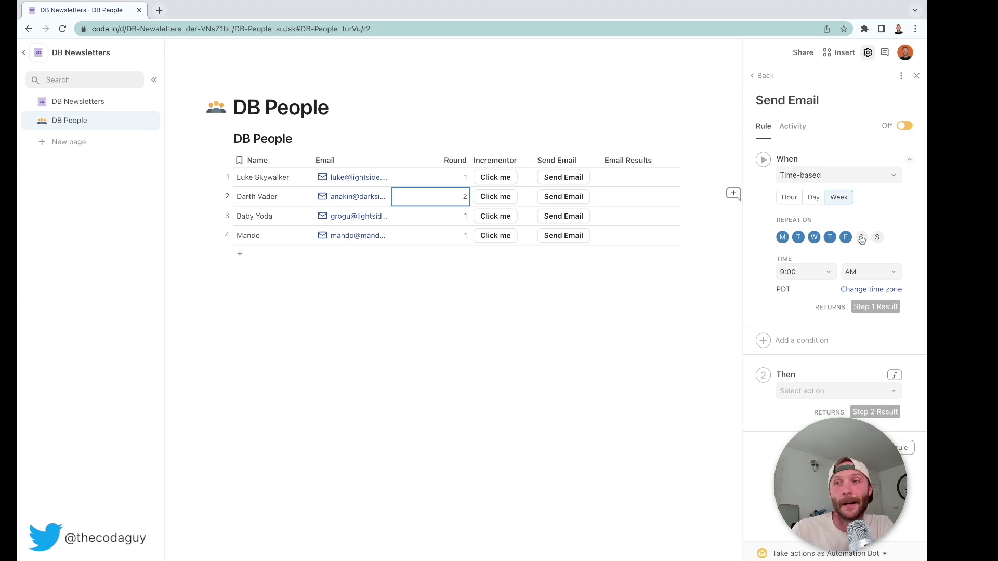
left_click(830, 278)
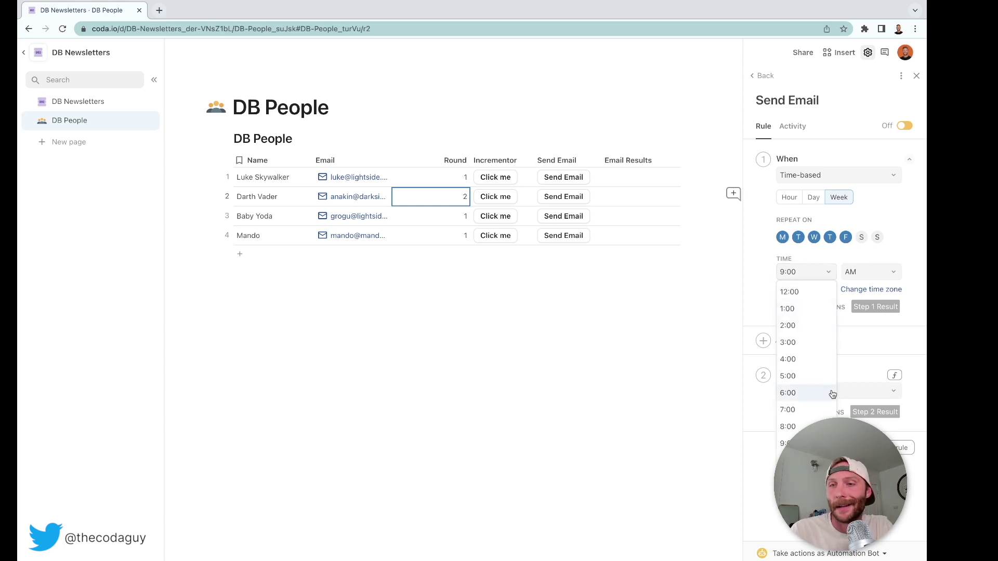
left_click(811, 410)
Make the rule push the DB People Send Email button, acting as yourself.
left_click(834, 391)
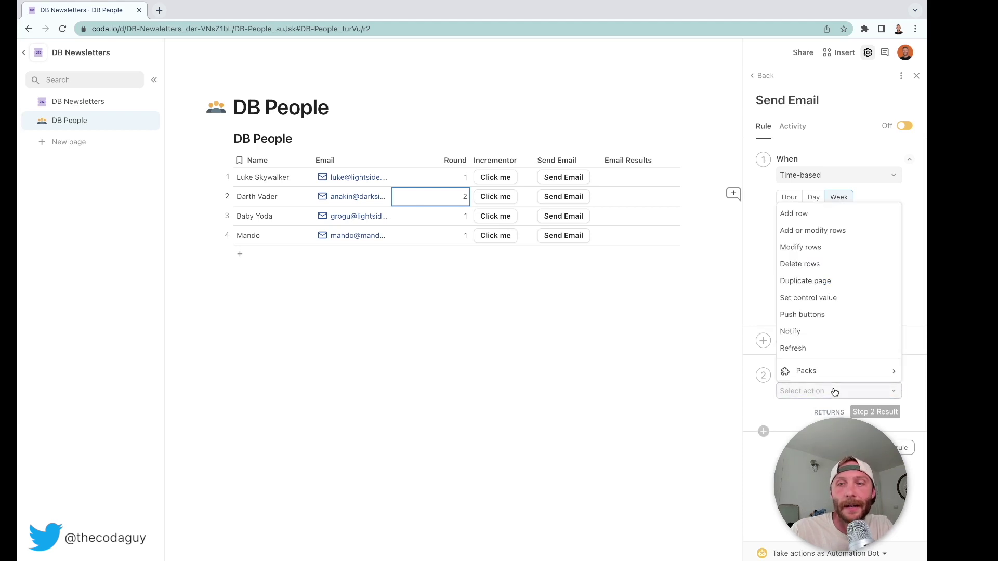
left_click(822, 324)
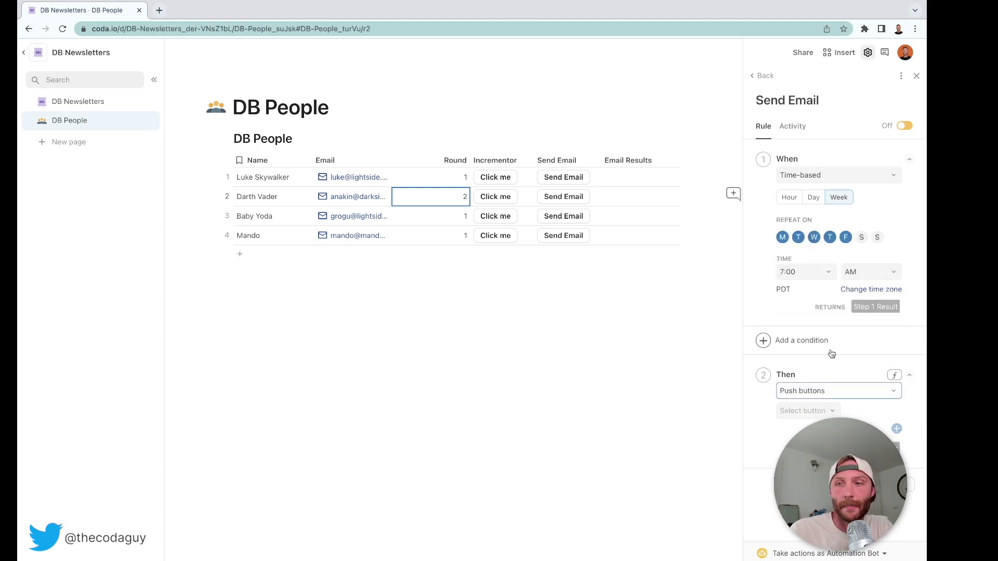
left_click(828, 411)
left_click(811, 431)
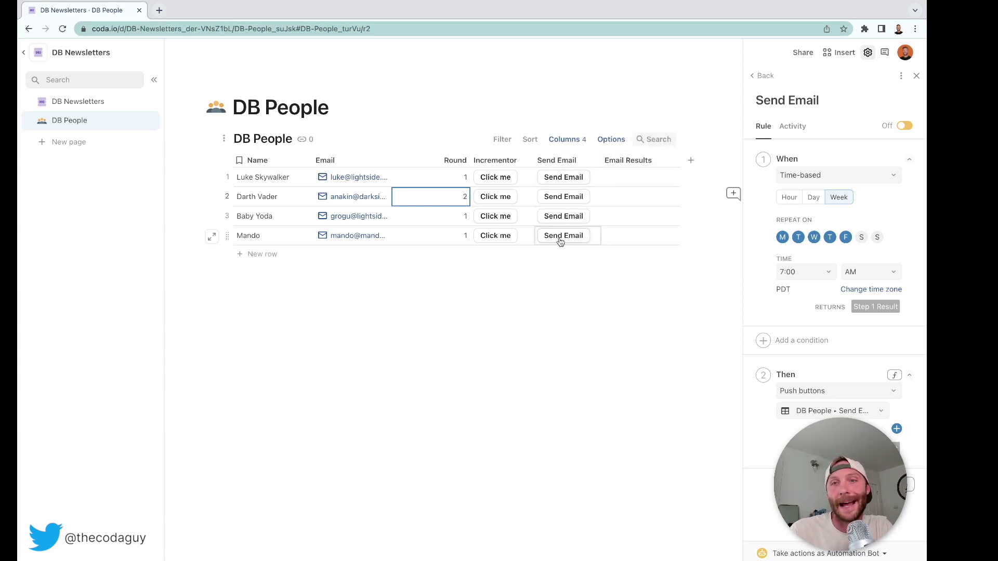
left_click(885, 554)
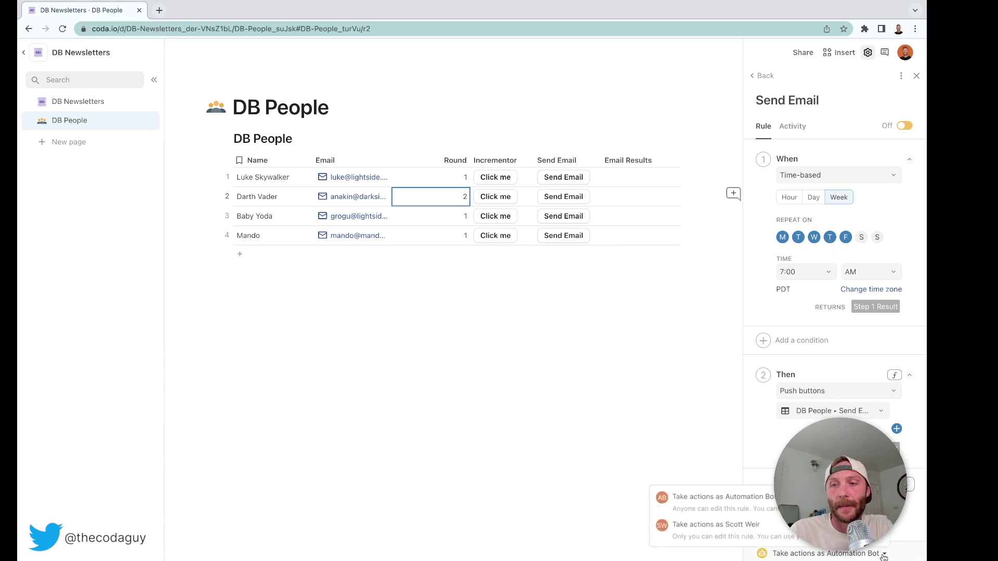
left_click(778, 531)
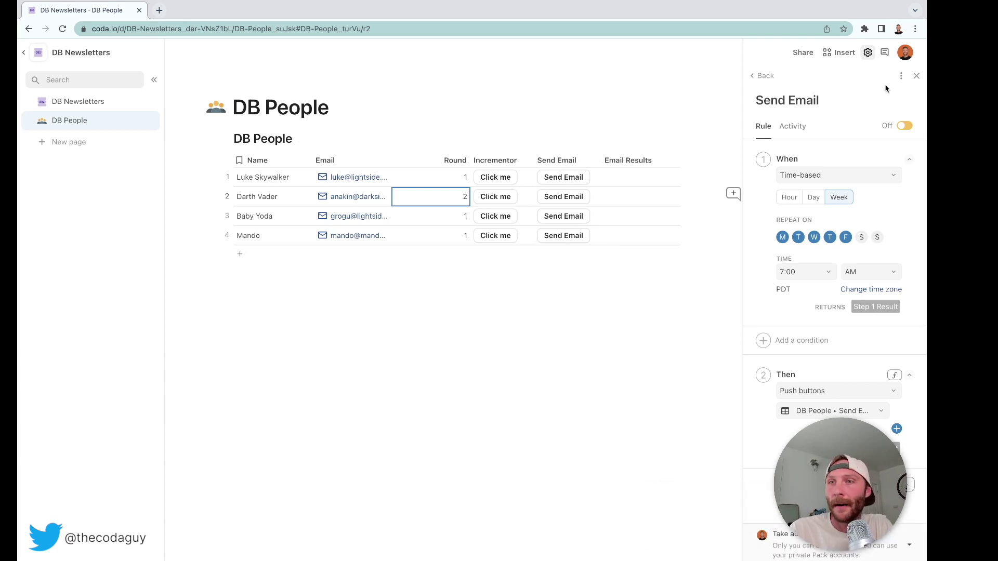
Add a new rule with a time-based trigger at 7:00 AM on Monday.
left_click(763, 75)
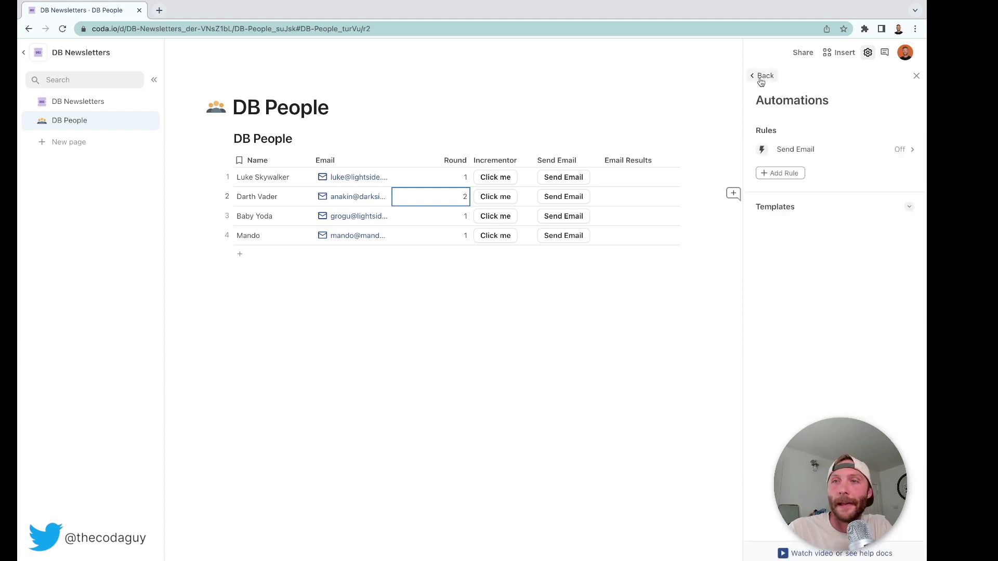
left_click(775, 172)
left_click(801, 174)
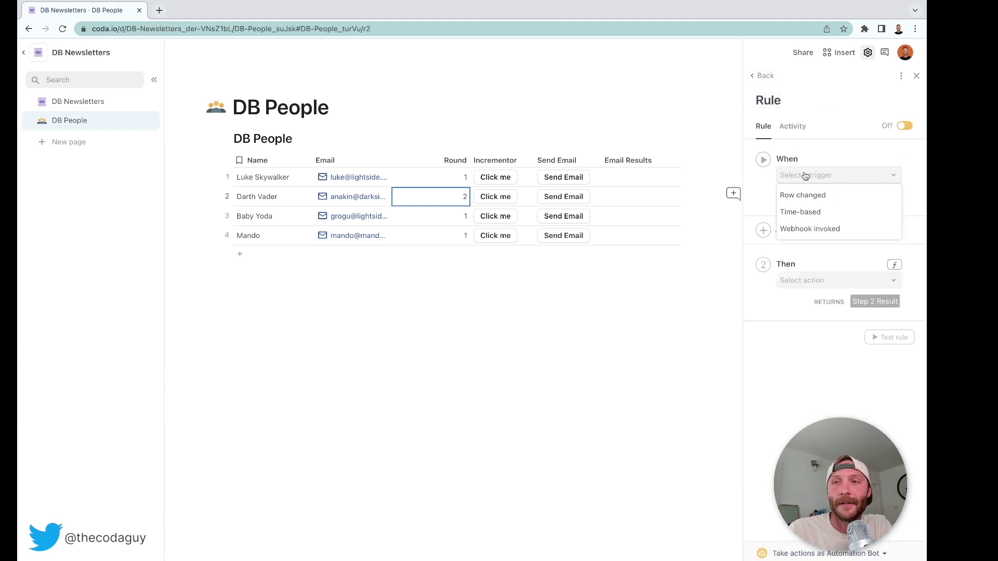
left_click(801, 211)
left_click(801, 271)
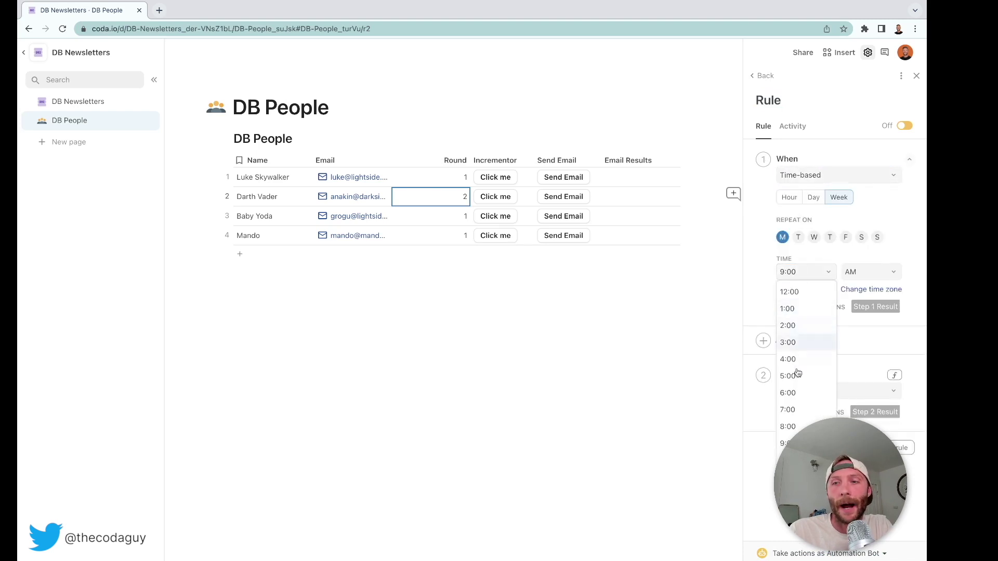
left_click(798, 416)
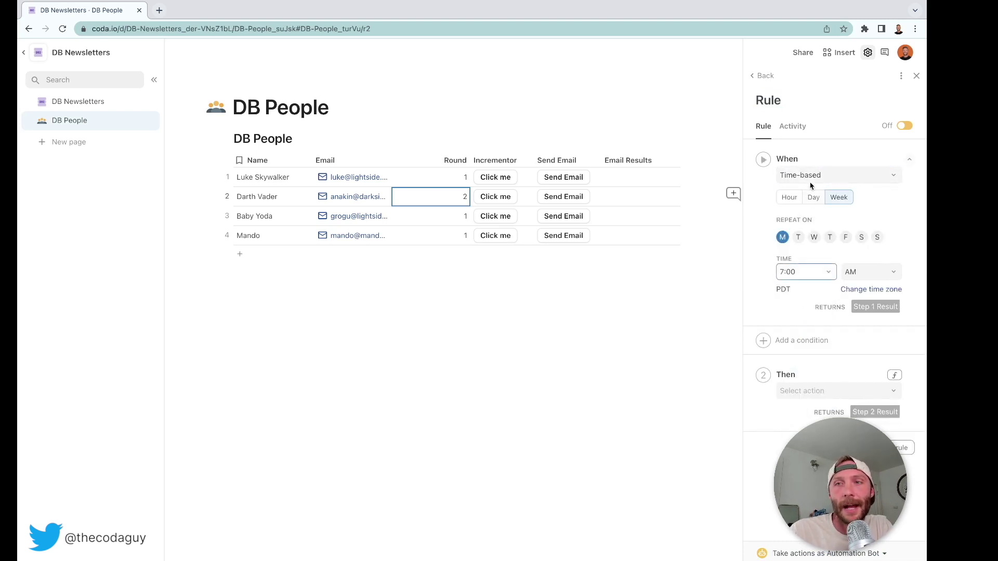
Set the rule's action to push the DB People Incrementor button.
left_click(814, 395)
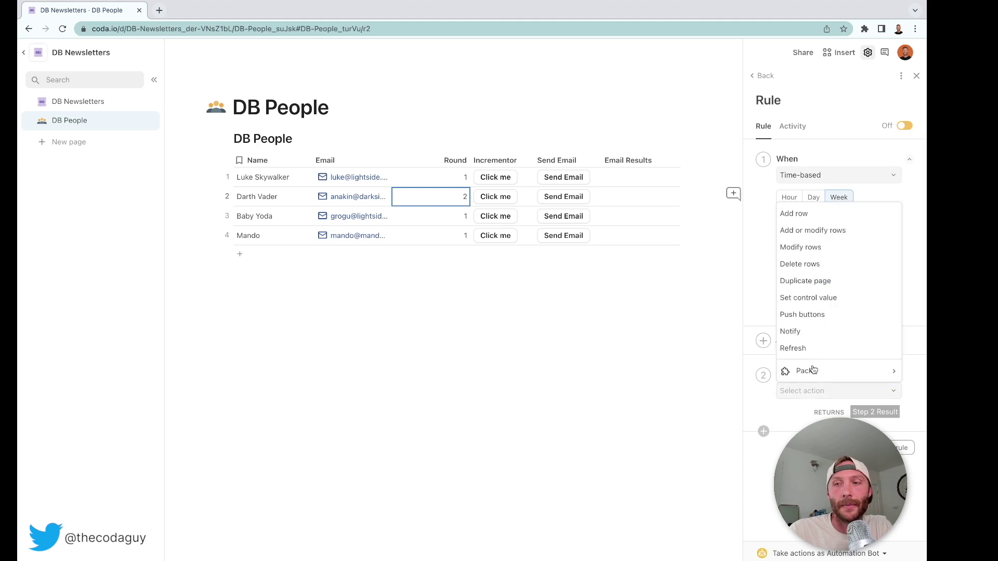
left_click(816, 321)
left_click(805, 410)
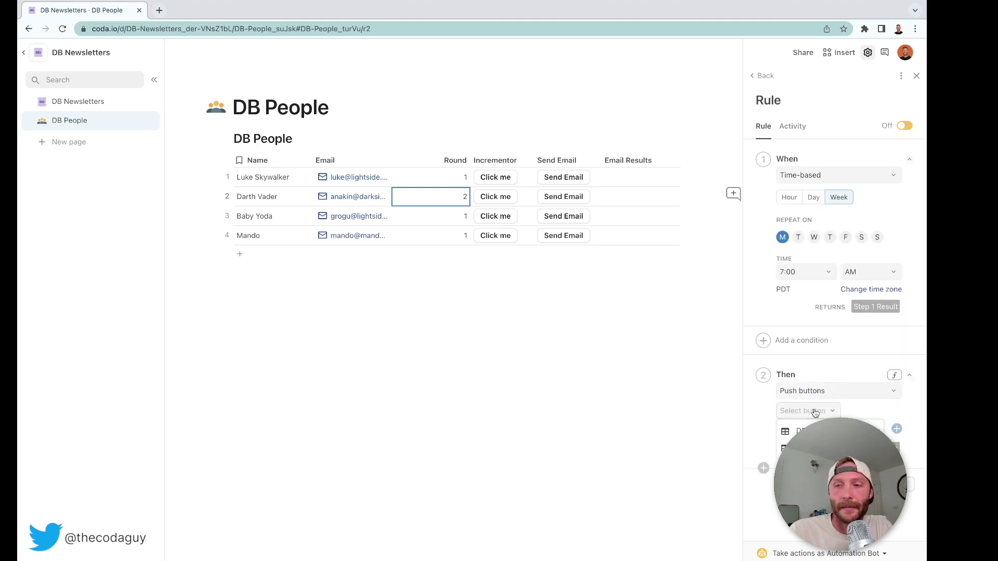
left_click(811, 430)
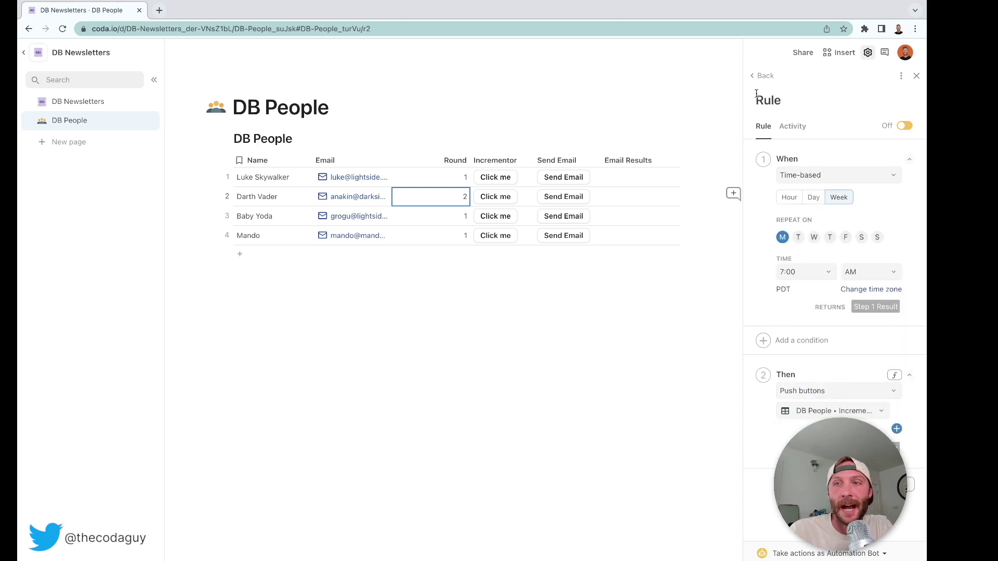
Rename the rule to Move Forward Round.
left_click(771, 102)
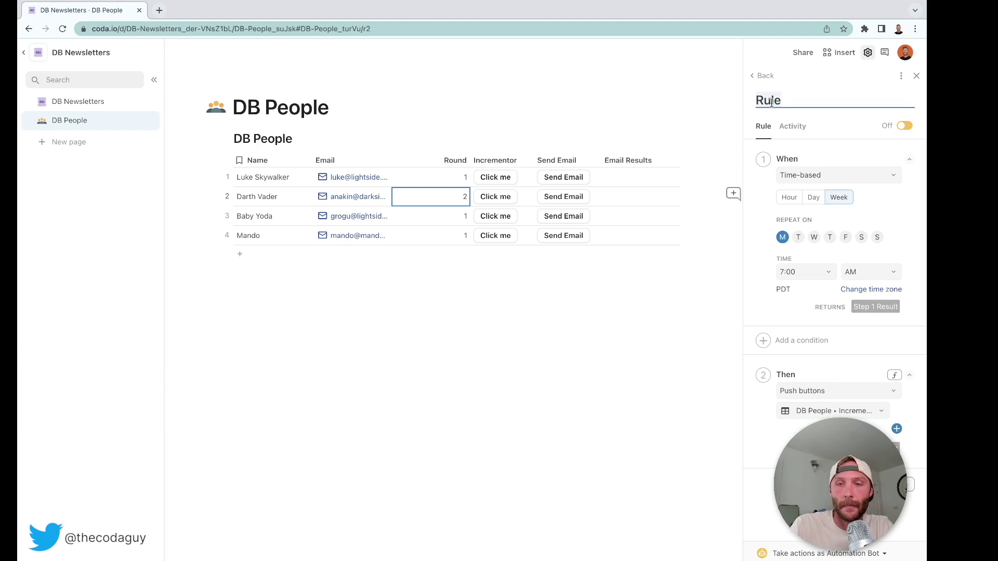
type("Move Forwa")
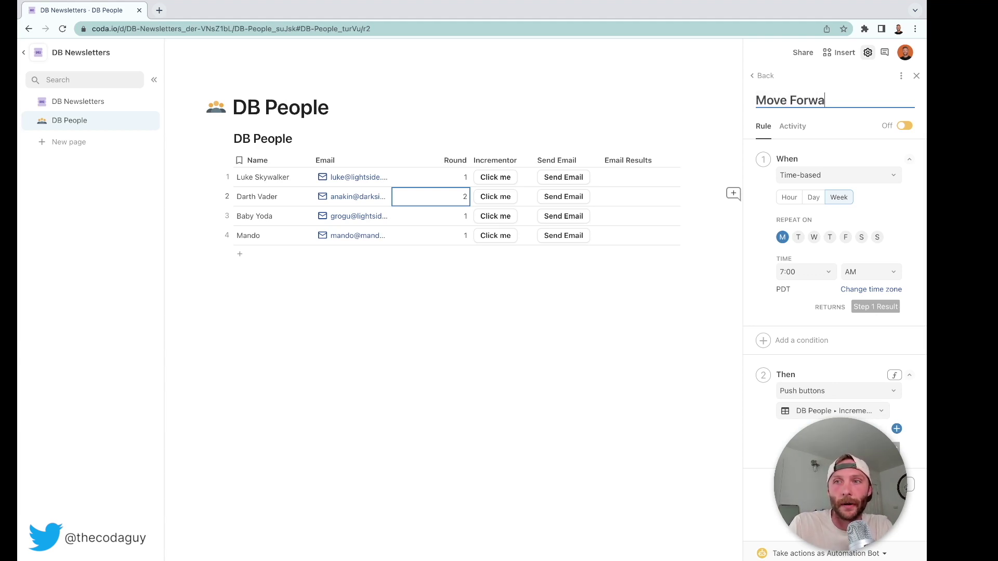
type("rd Round")
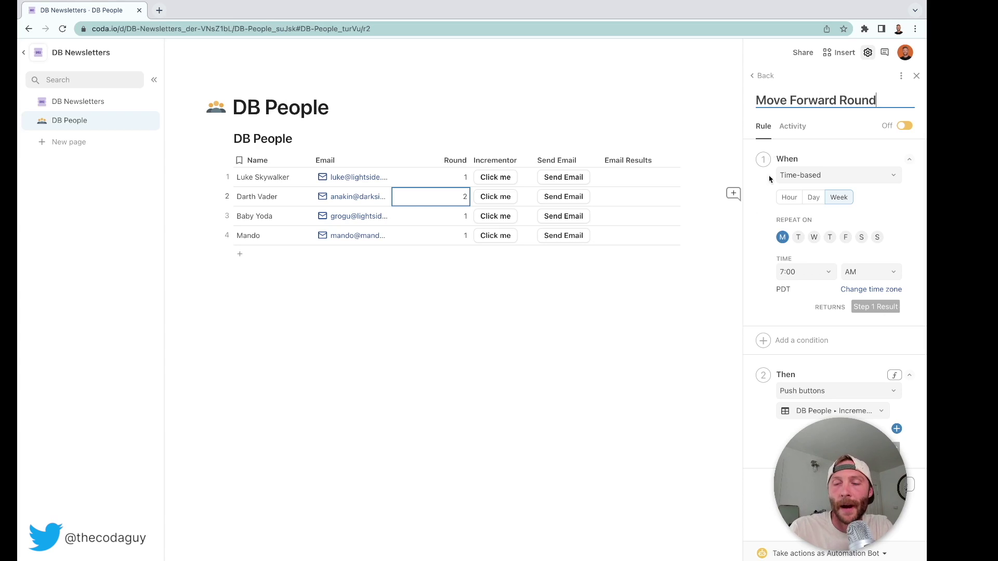
left_click(712, 280)
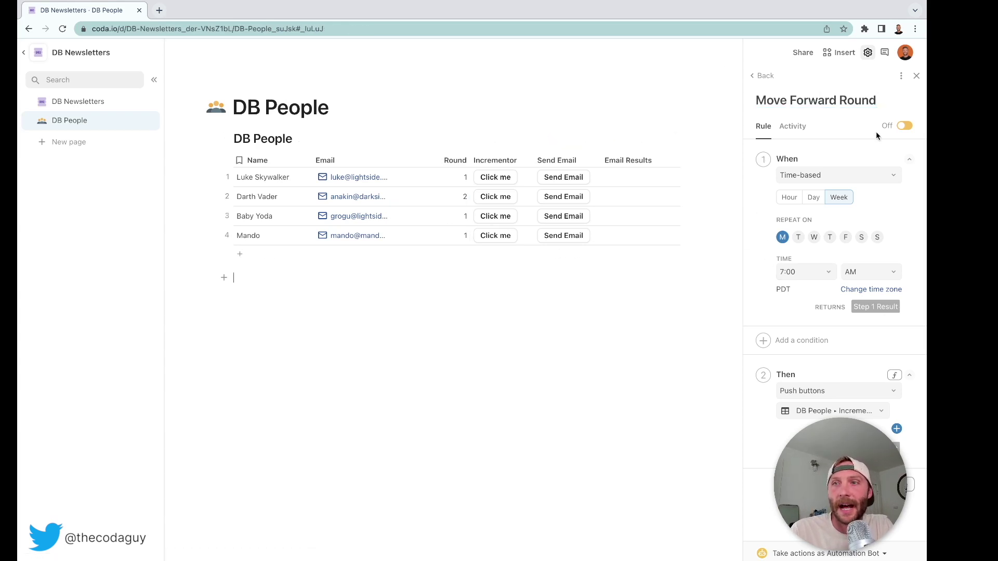
Narrow the Round column in DB People, then switch to the DB Newsletters page.
left_click(561, 163)
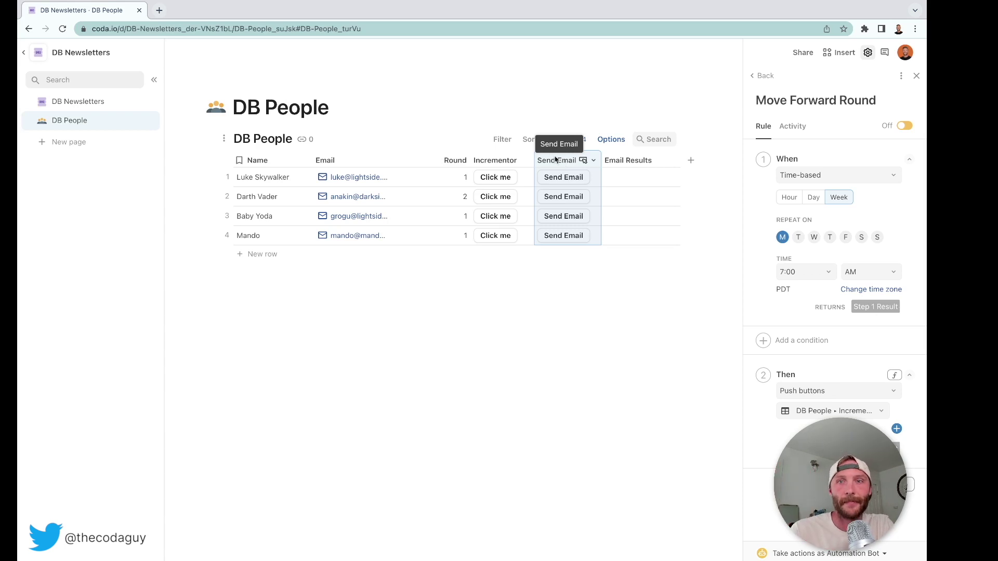
left_click(497, 165)
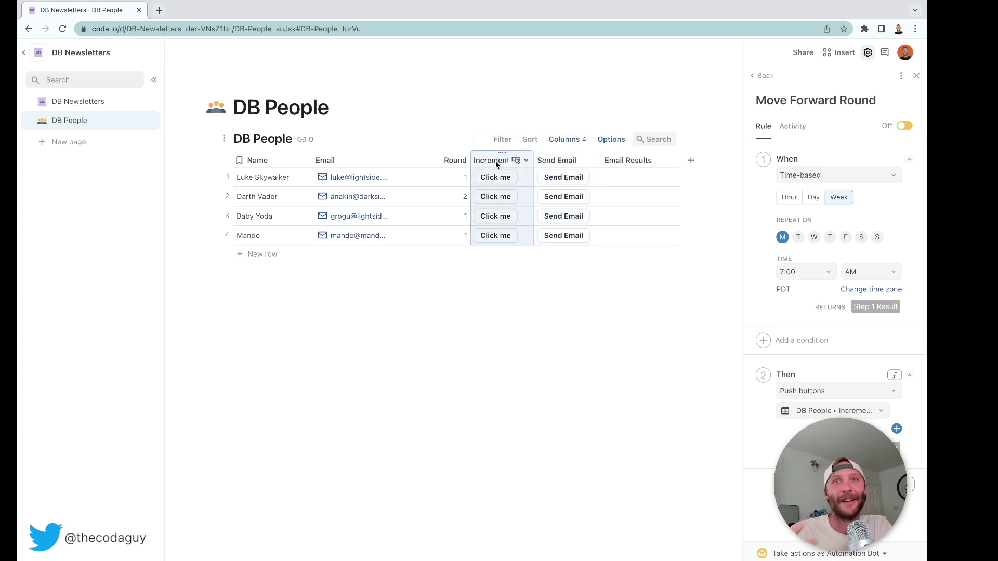
left_click(434, 164)
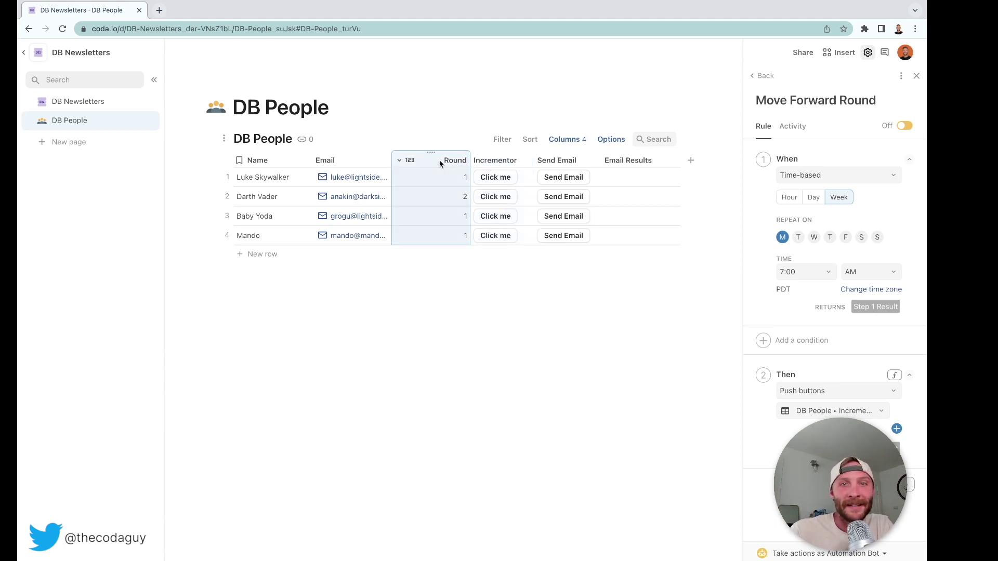
left_click_drag(468, 158, 427, 158)
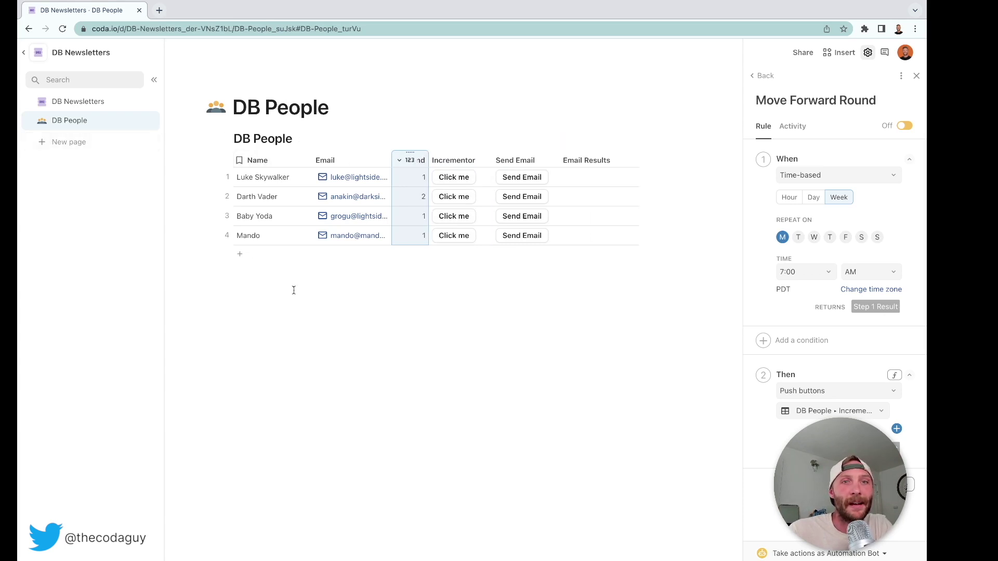
left_click(73, 101)
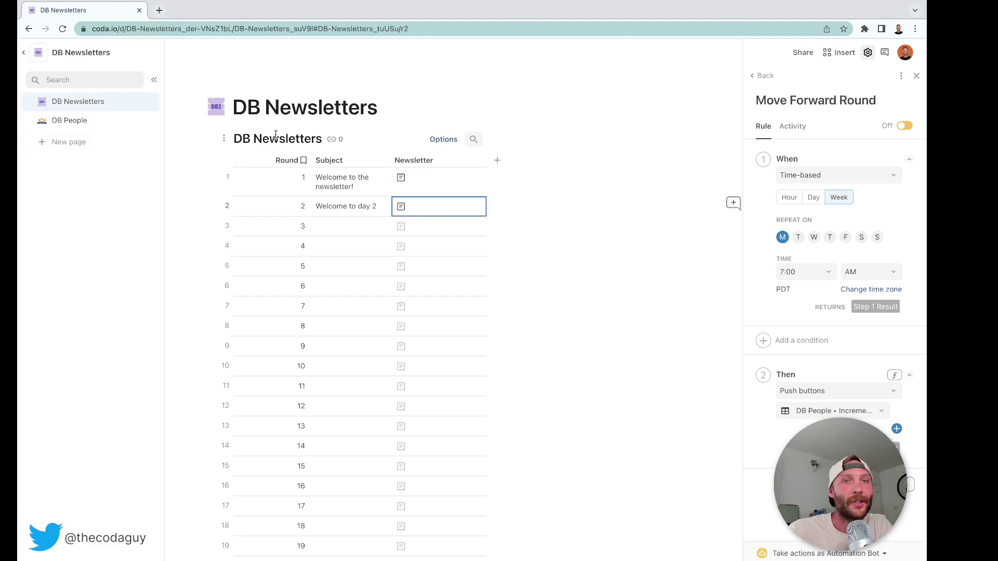
left_click(281, 109)
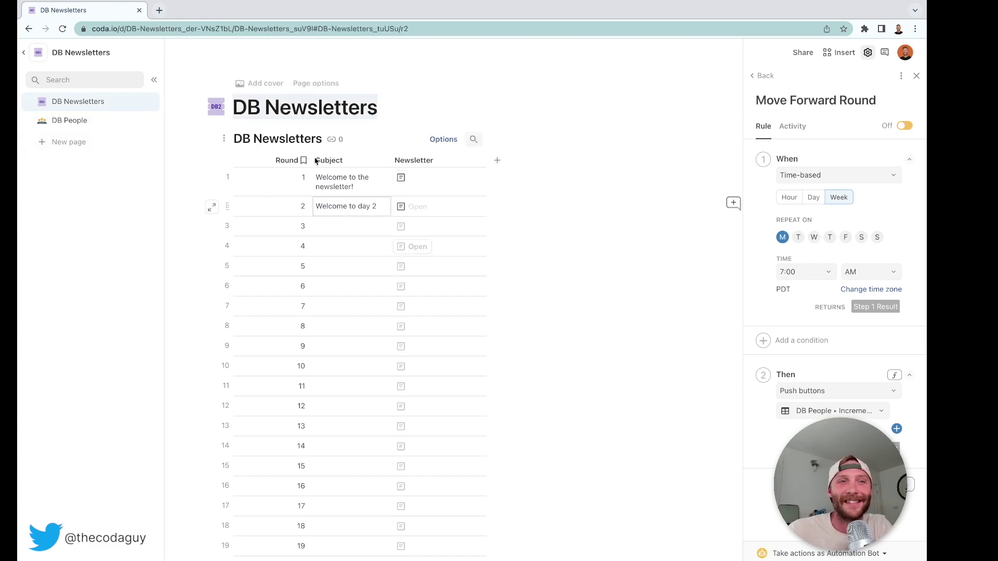